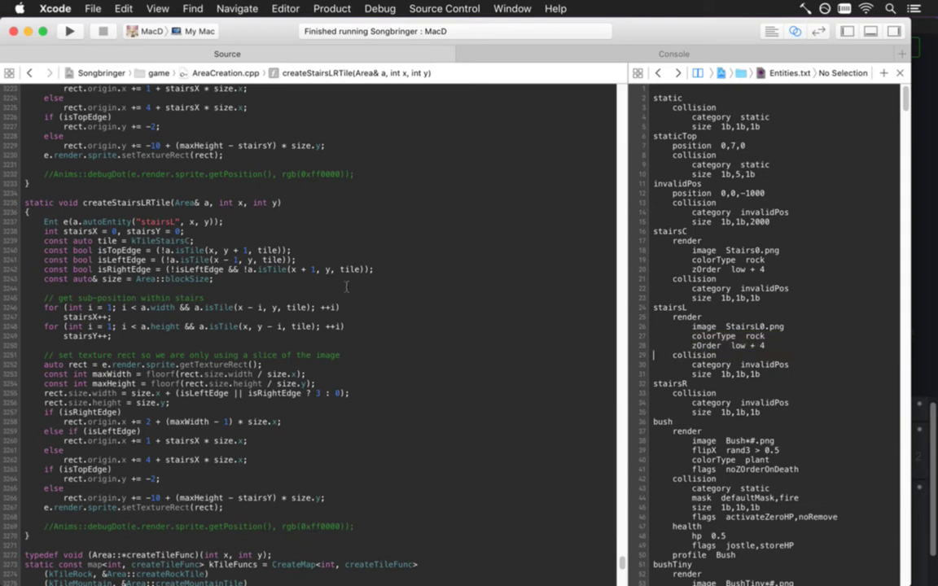
Step: Add the line "auto tile = a.getTile(x, y);" as the first statement of createStairsLRTile, above the Ent declaration
{"action": "key", "text": "Up"}
{"action": "double_click", "coordinate": [142, 222]}
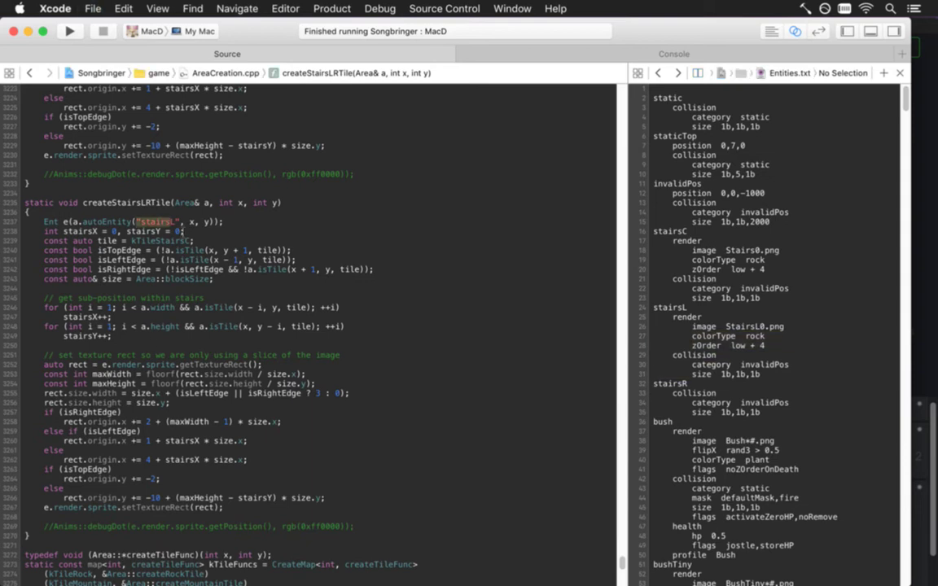
{"action": "left_click", "coordinate": [178, 221]}
{"action": "key", "text": "Up"}
{"action": "key", "text": "Return"}
{"action": "type", "text": "auto"}
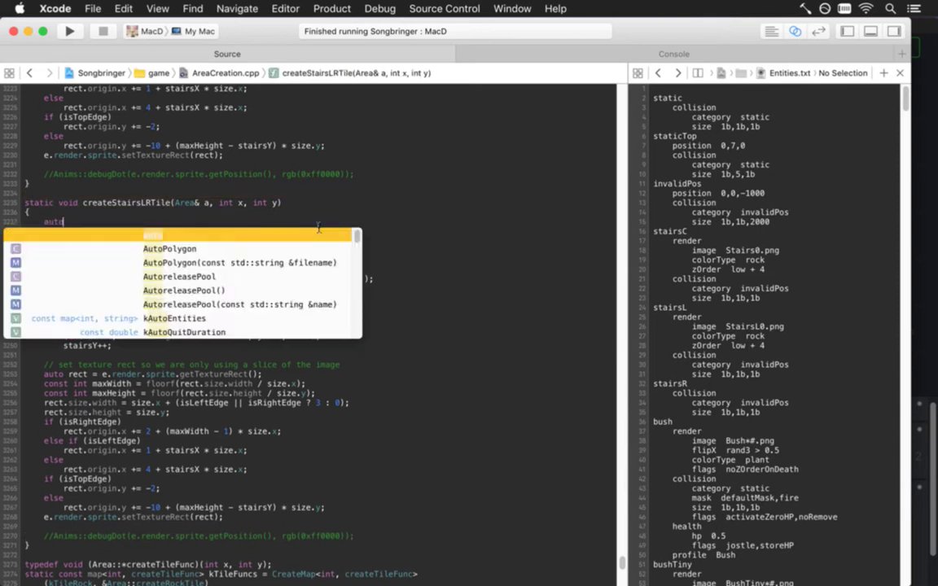
{"action": "type", "text": " tile = a.getTi"}
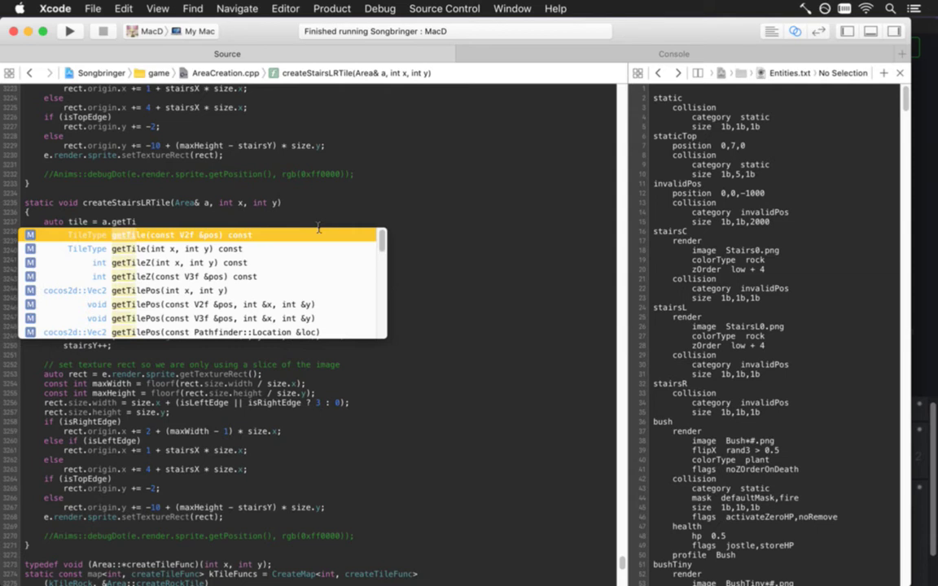
{"action": "key", "text": "Down"}
{"action": "key", "text": "Return"}
{"action": "type", "text": "x"}
{"action": "key", "text": "Tab"}
{"action": "type", "text": "y)"}
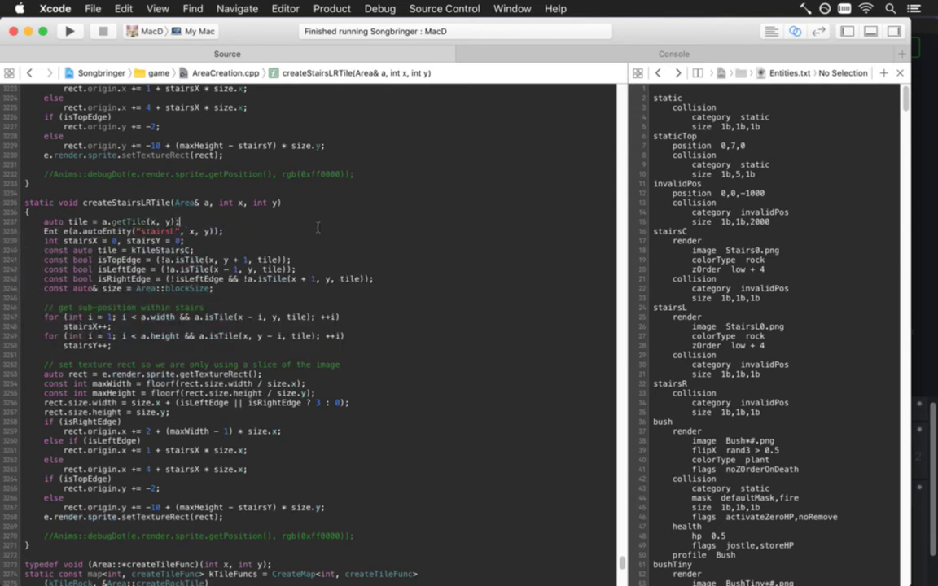
Step: Delete the duplicate declaration "const auto tile = kTileStairsC;" from createStairsLRTile and build the project
{"action": "key", "text": "Down"}
{"action": "key", "text": "Down"}
{"action": "key", "text": "Down"}
{"action": "key", "text": "Down"}
{"action": "key", "text": "Down"}
{"action": "key", "text": "Down"}
{"action": "key", "text": "Down"}
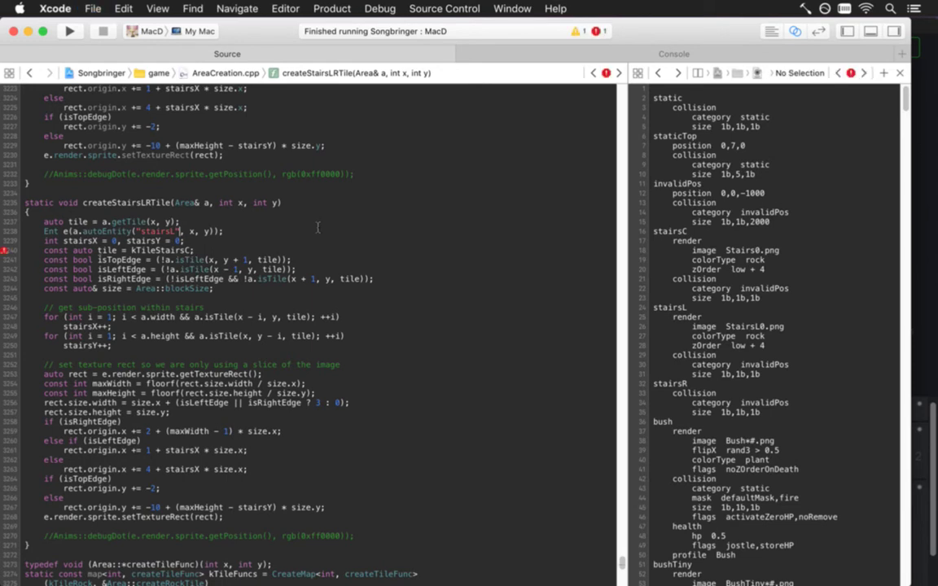
{"action": "key", "text": "Up"}
{"action": "key", "text": "Up"}
{"action": "key", "text": "Up"}
{"action": "key", "text": "Up"}
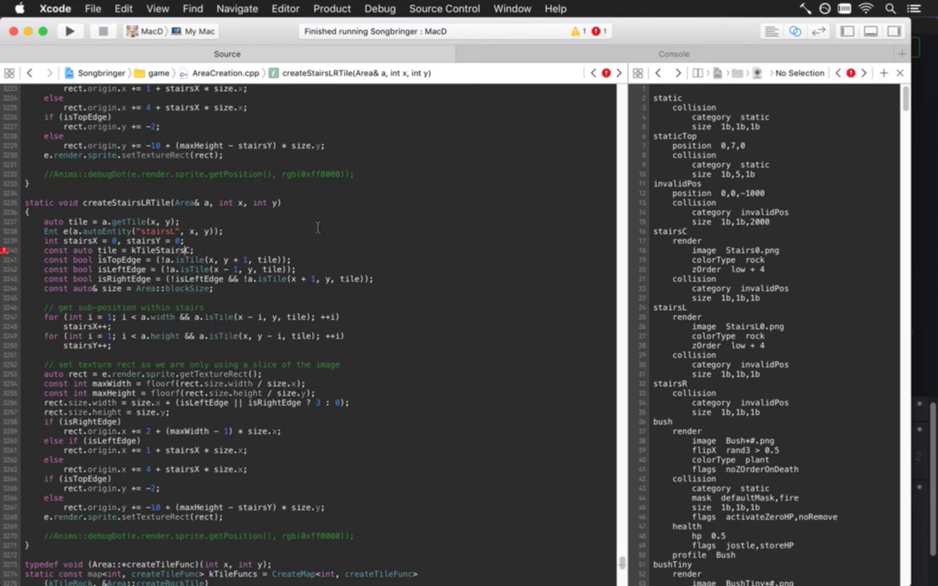
{"action": "key", "text": "super+Left"}
{"action": "key", "text": "shift+Down"}
{"action": "key", "text": "BackSpace"}
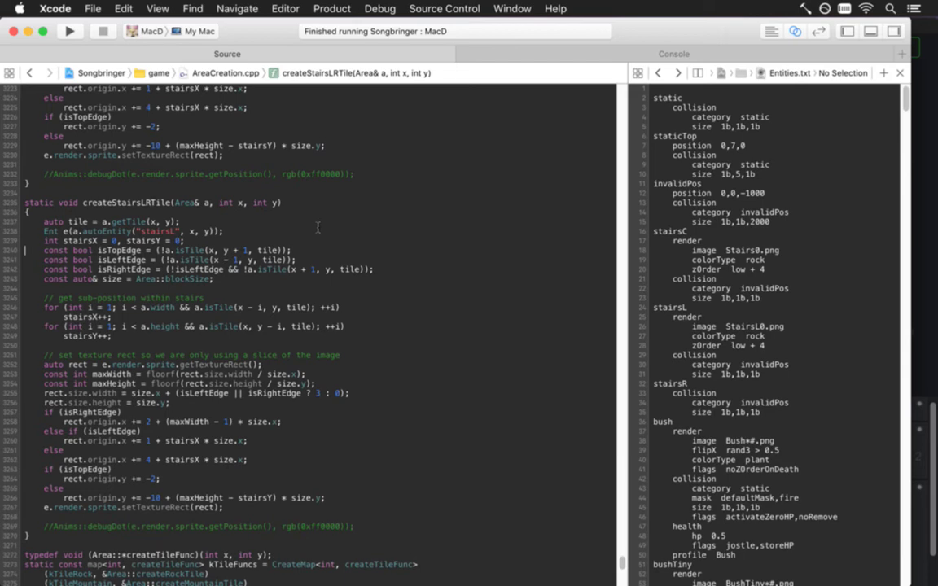
{"action": "key", "text": "super+b"}
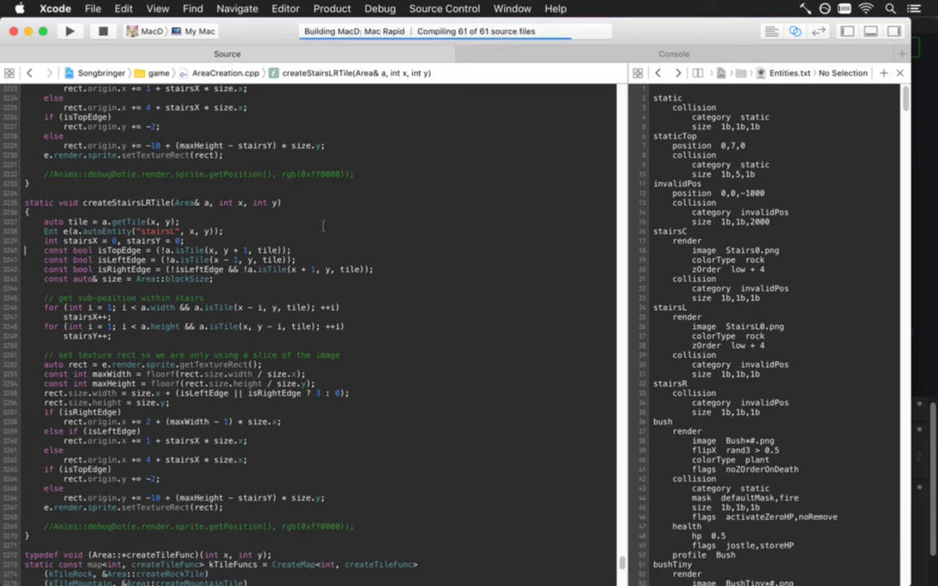
Step: Switch to Photoshop and save a copy of Stairs0.psd as StairsL0.psd in the NoShadow folder
{"action": "key", "text": "super+Tab"}
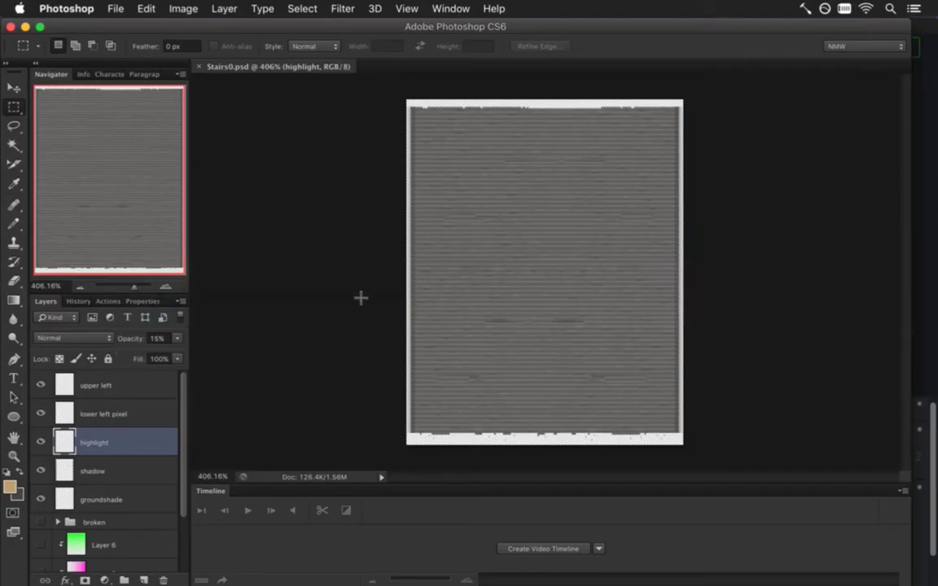
{"action": "left_click", "coordinate": [114, 10]}
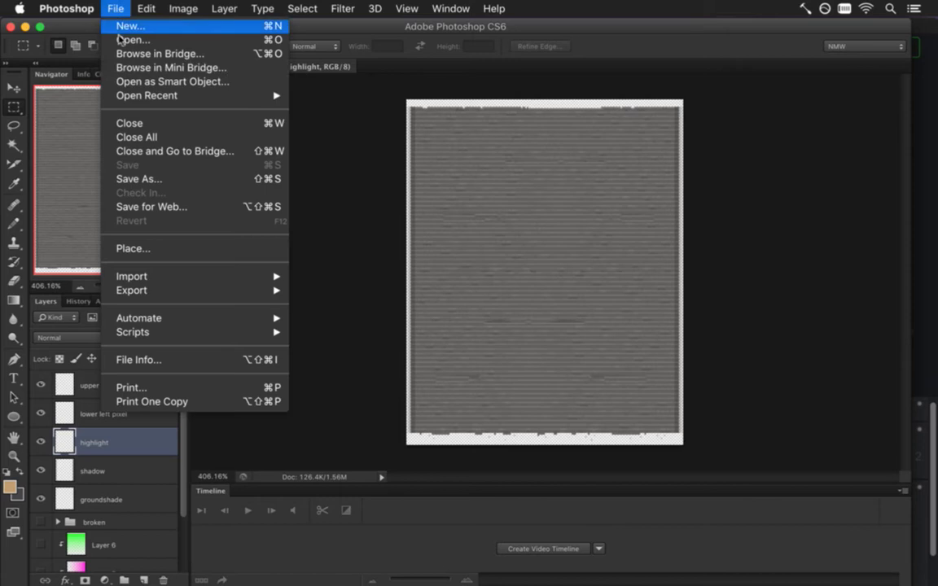
{"action": "left_click", "coordinate": [160, 184]}
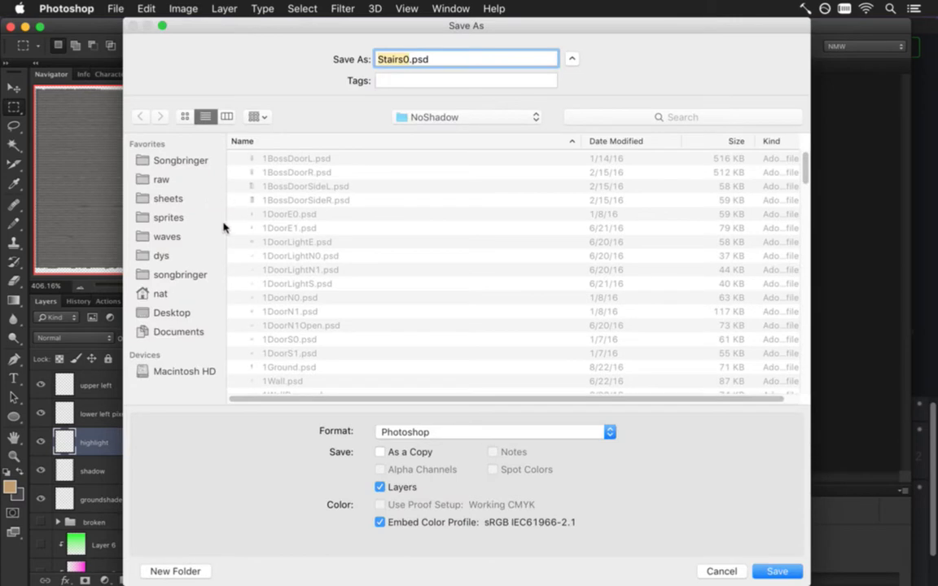
{"action": "key", "text": "Right"}
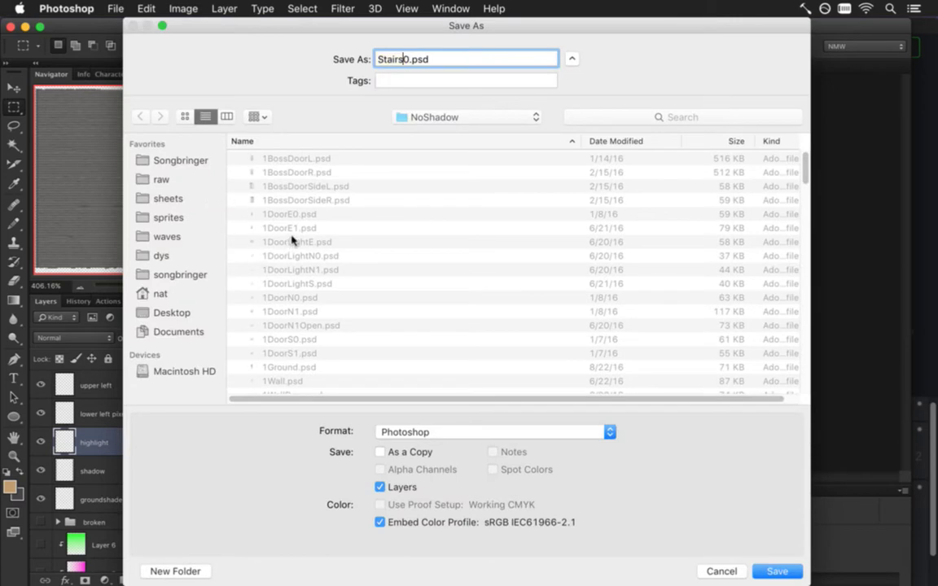
{"action": "type", "text": "U"}
{"action": "key", "text": "BackSpace"}
{"action": "type", "text": "L"}
{"action": "key", "text": "Return"}
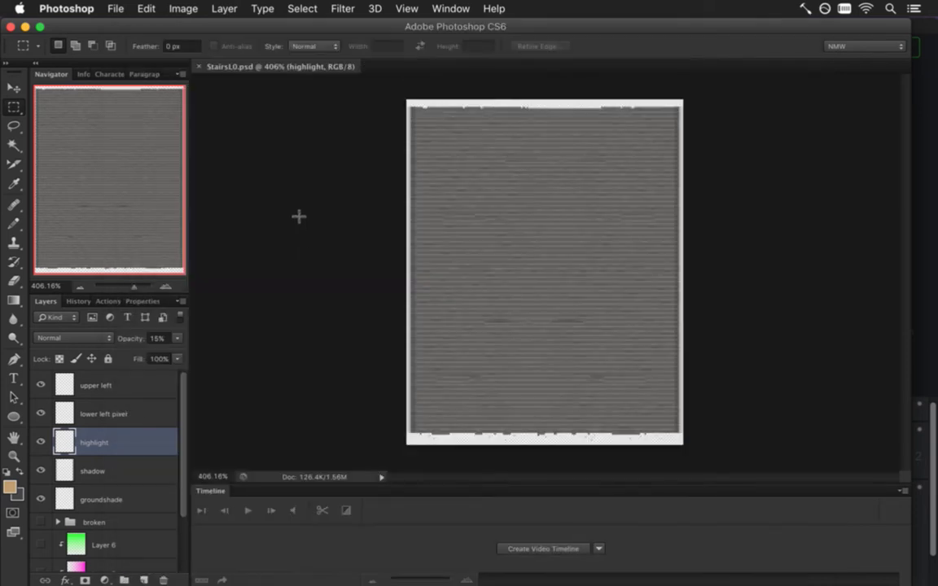
Step: Hide the Timeline and display the stairs document in full-screen mode with the menu bar
{"action": "left_click", "coordinate": [450, 8]}
{"action": "left_click", "coordinate": [461, 429]}
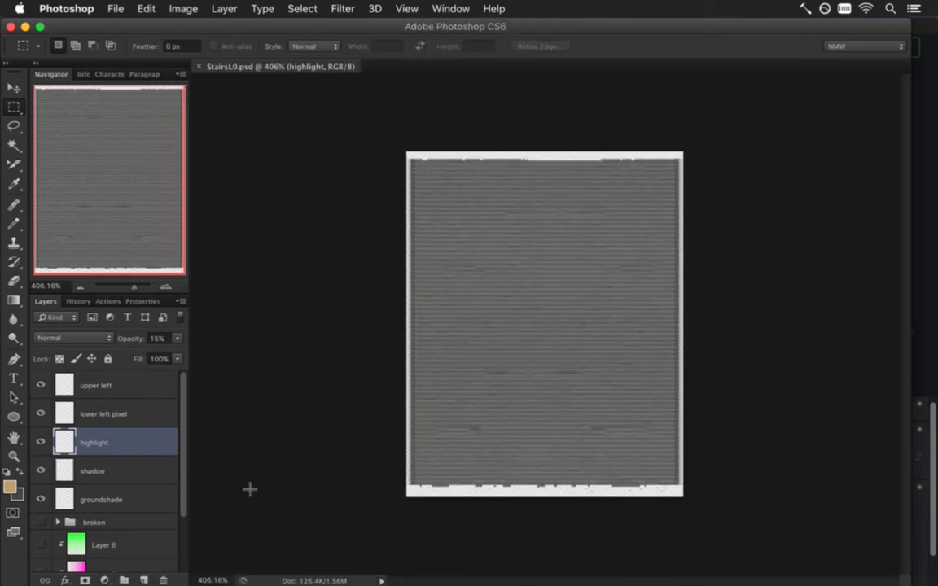
{"action": "left_click", "coordinate": [13, 533]}
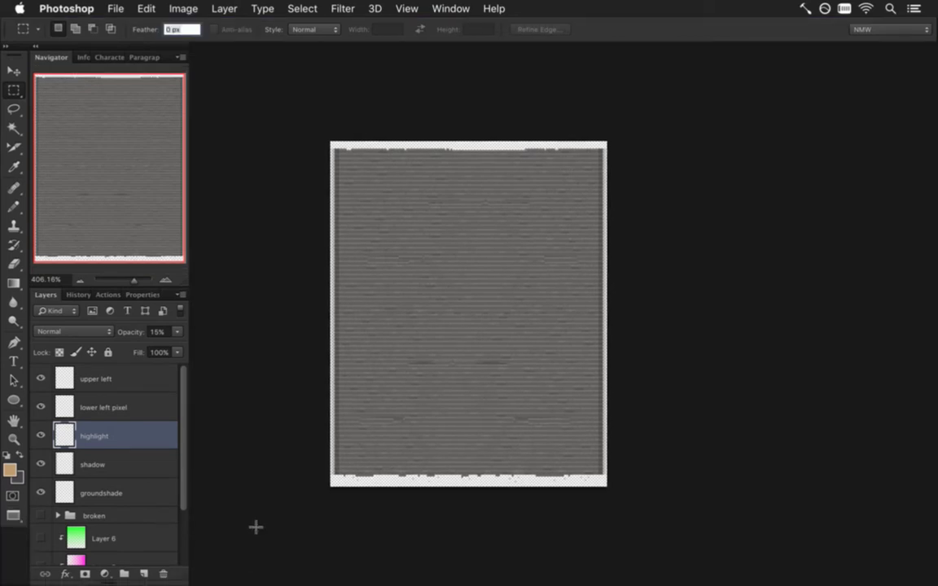
{"action": "left_click_drag", "start_coordinate": [440, 413], "coordinate": [446, 414]}
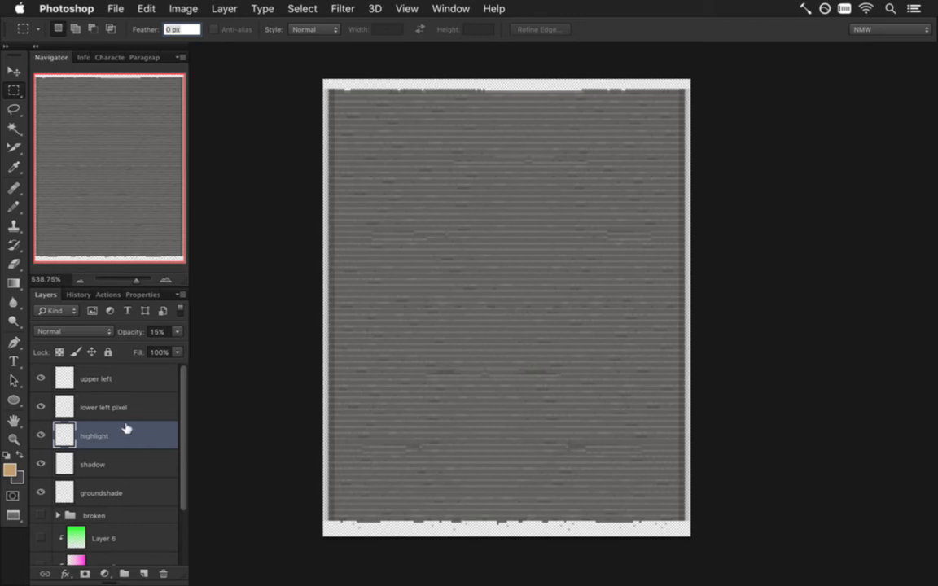
Step: Open the recent file Stairs0.psd alongside the copy, then return to the StairsL0.psd document
{"action": "left_click", "coordinate": [112, 8]}
{"action": "mouse_move", "coordinate": [150, 96]}
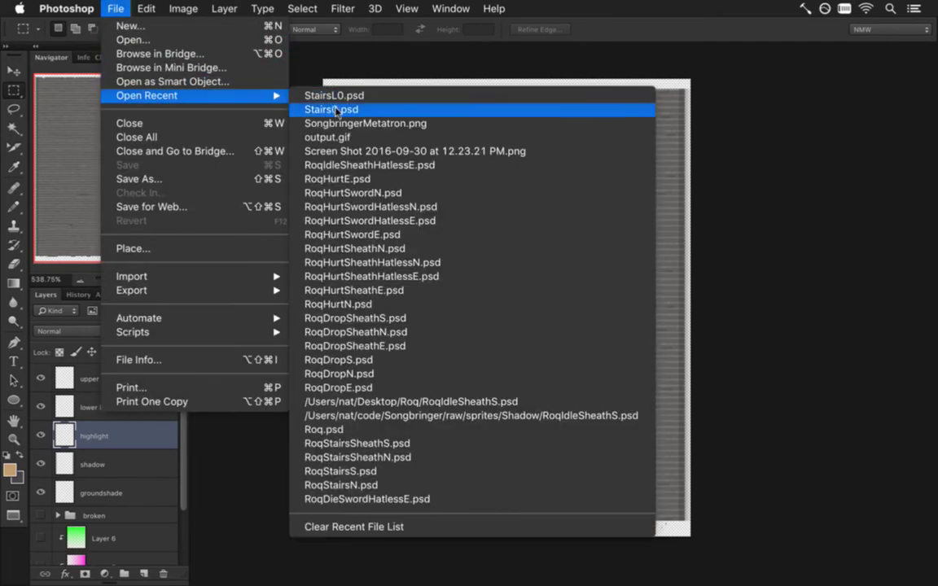
{"action": "left_click", "coordinate": [335, 110]}
{"action": "key", "text": "super+minus"}
{"action": "key", "text": "z"}
{"action": "left_click_drag", "start_coordinate": [484, 320], "coordinate": [584, 345]}
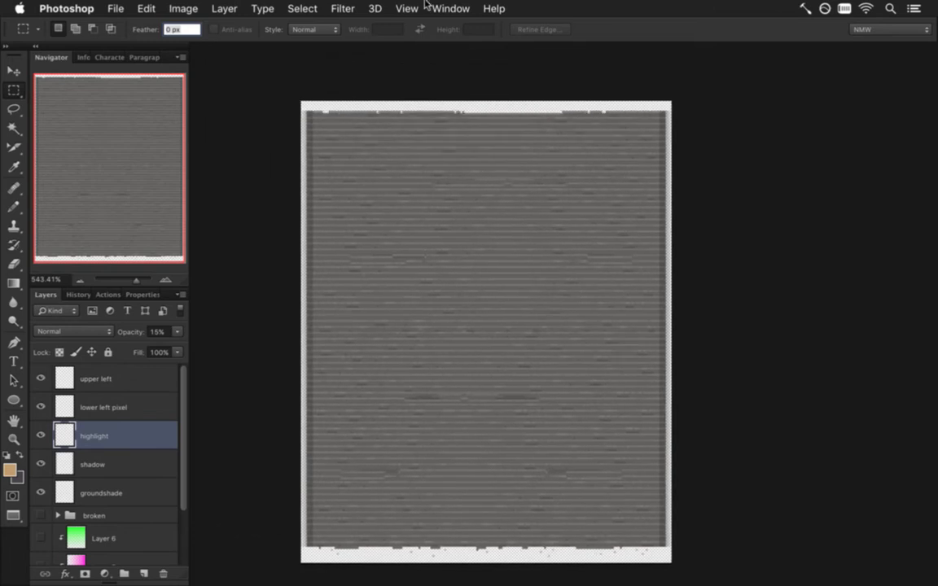
{"action": "left_click", "coordinate": [448, 8]}
{"action": "left_click", "coordinate": [476, 527]}
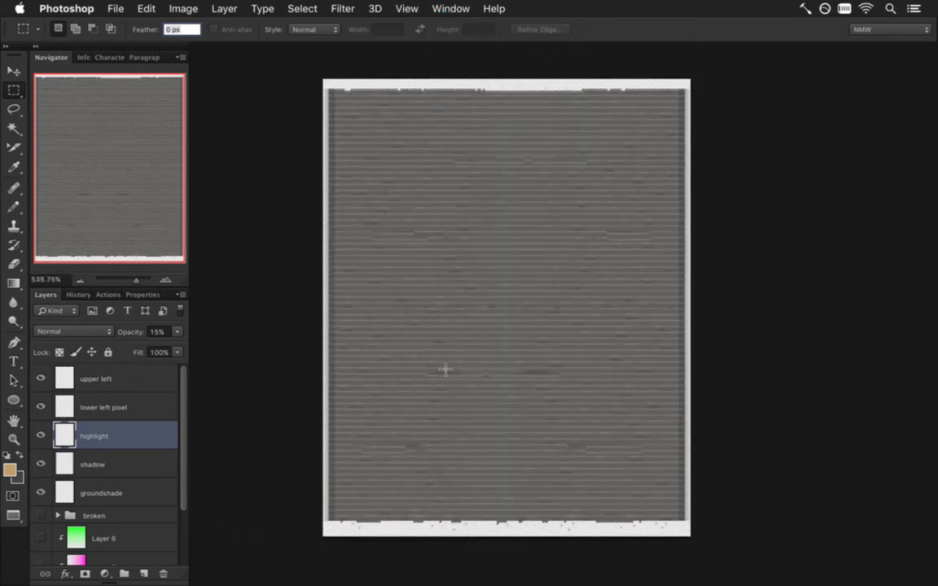
Step: Rotate the whole StairsL0 canvas 90° counterclockwise
{"action": "left_click", "coordinate": [183, 9]}
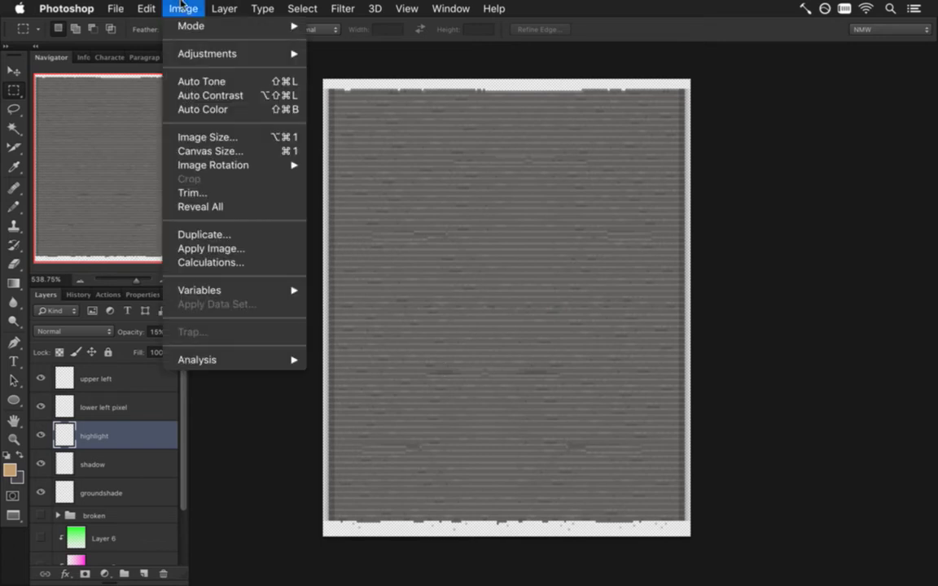
{"action": "mouse_move", "coordinate": [206, 53]}
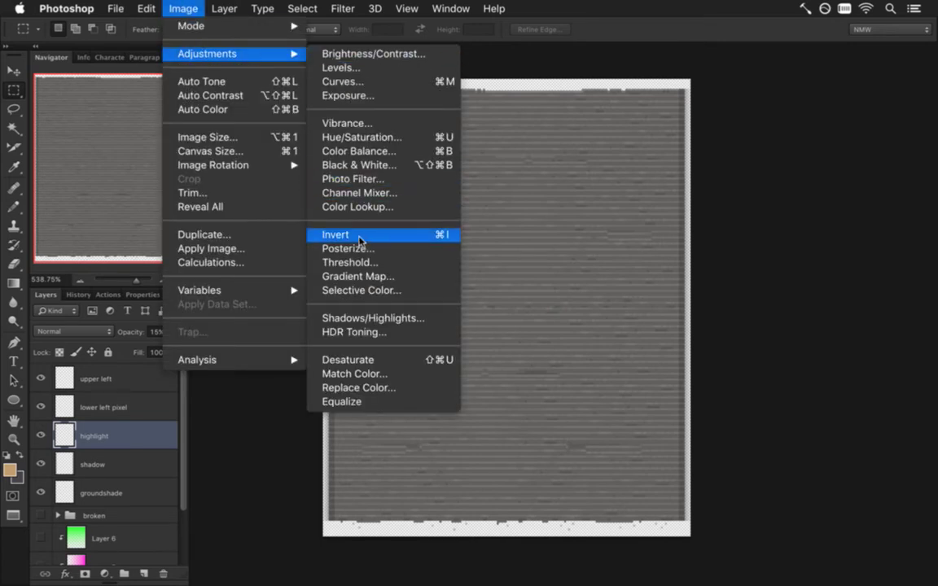
{"action": "mouse_move", "coordinate": [305, 166]}
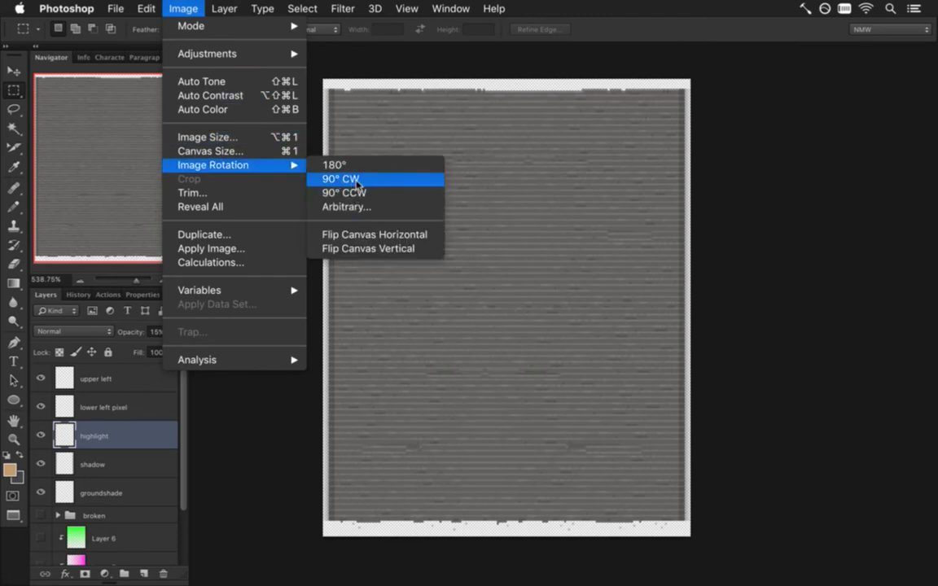
{"action": "left_click", "coordinate": [348, 193]}
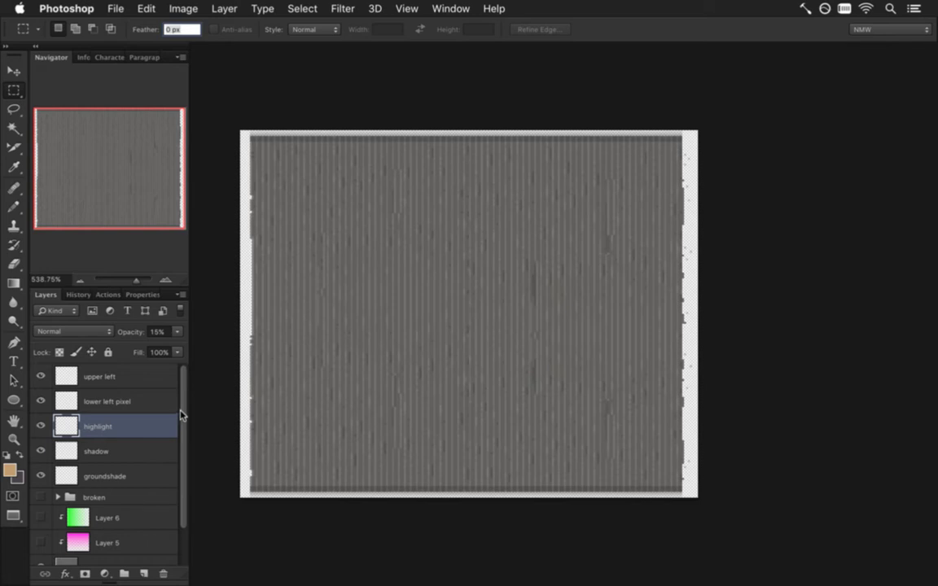
Step: Activate the shadow layer and marquee-select a thin full-width strip over the shadow along the stairs' lower edge
{"action": "left_click", "coordinate": [81, 450]}
{"action": "left_click", "coordinate": [43, 451]}
{"action": "left_click", "coordinate": [42, 451]}
{"action": "left_click_drag", "start_coordinate": [243, 474], "coordinate": [692, 495]}
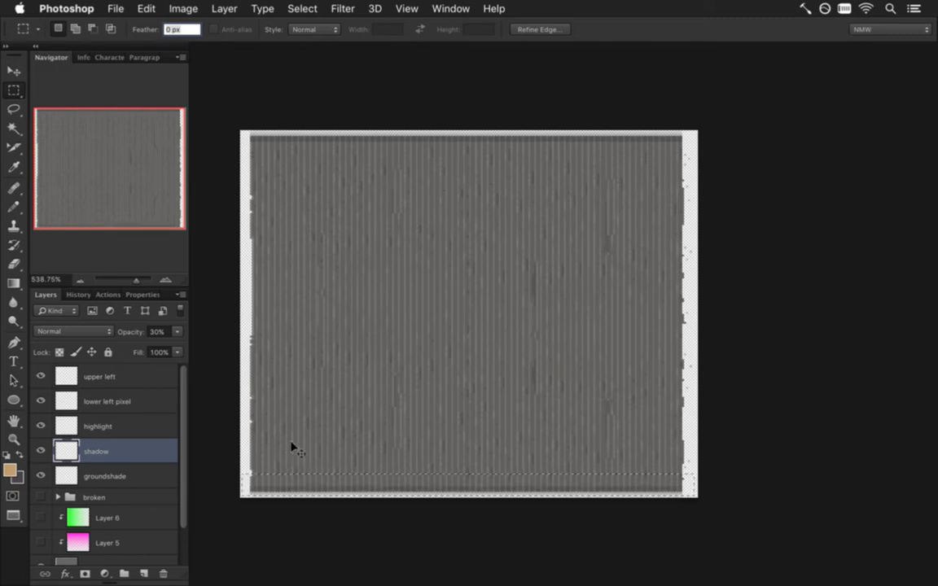
{"action": "key", "text": "v"}
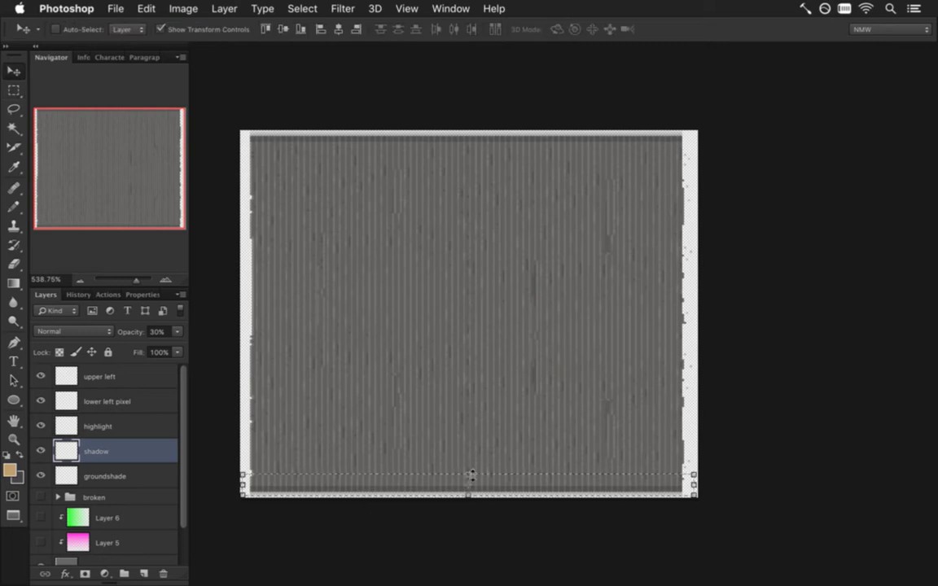
{"action": "left_click_drag", "start_coordinate": [468, 477], "coordinate": [468, 482]}
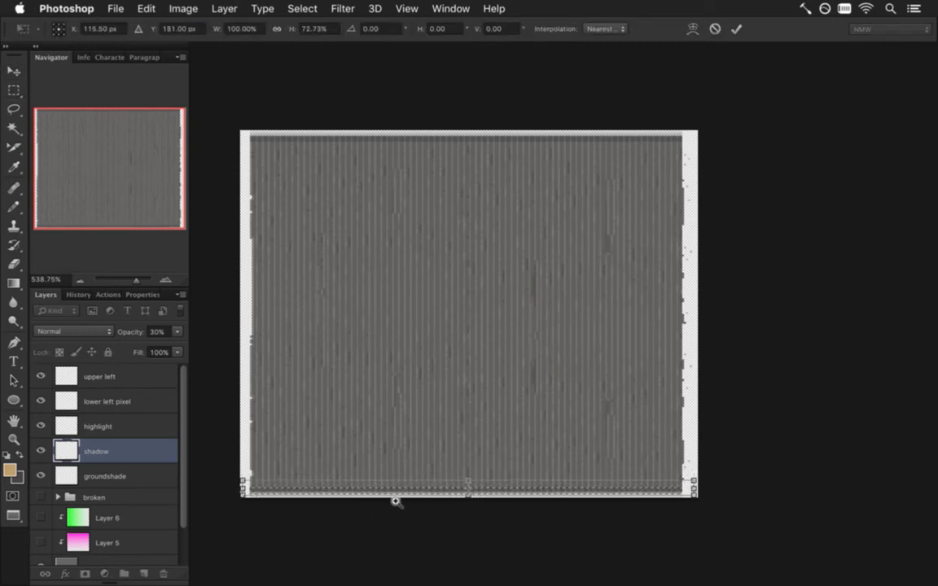
{"action": "left_click_drag", "start_coordinate": [396, 502], "coordinate": [580, 525]}
{"action": "left_click_drag", "start_coordinate": [827, 379], "coordinate": [828, 379]}
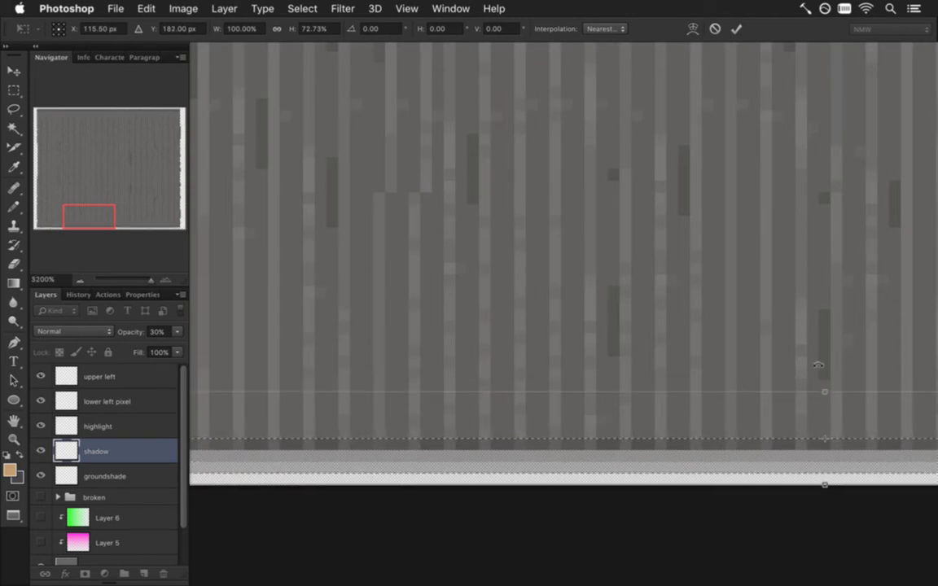
{"action": "left_click", "coordinate": [736, 28]}
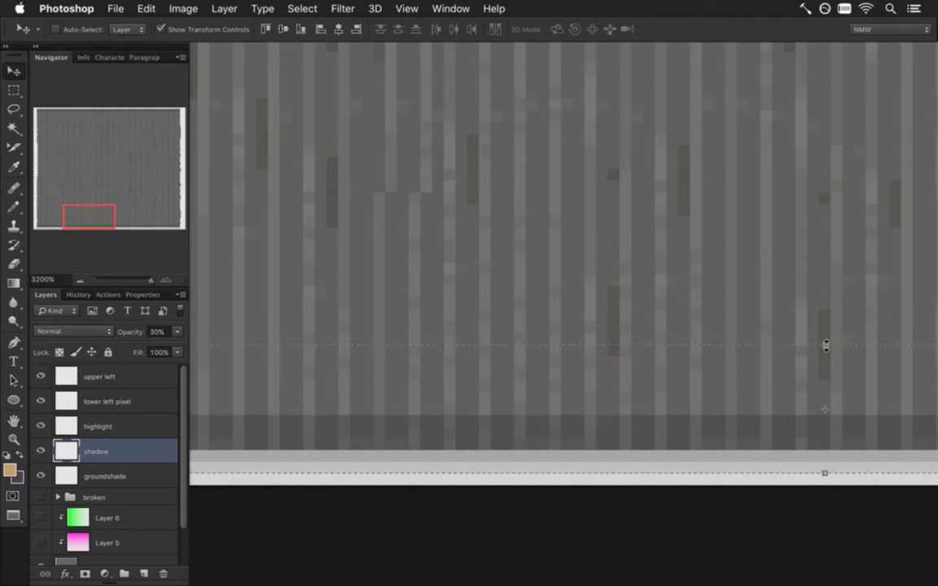
Step: Squash the selected lower shadow strip vertically, nudge it up against the stairs' bottom edge, and apply the transform
{"action": "left_click_drag", "start_coordinate": [825, 345], "coordinate": [826, 375]}
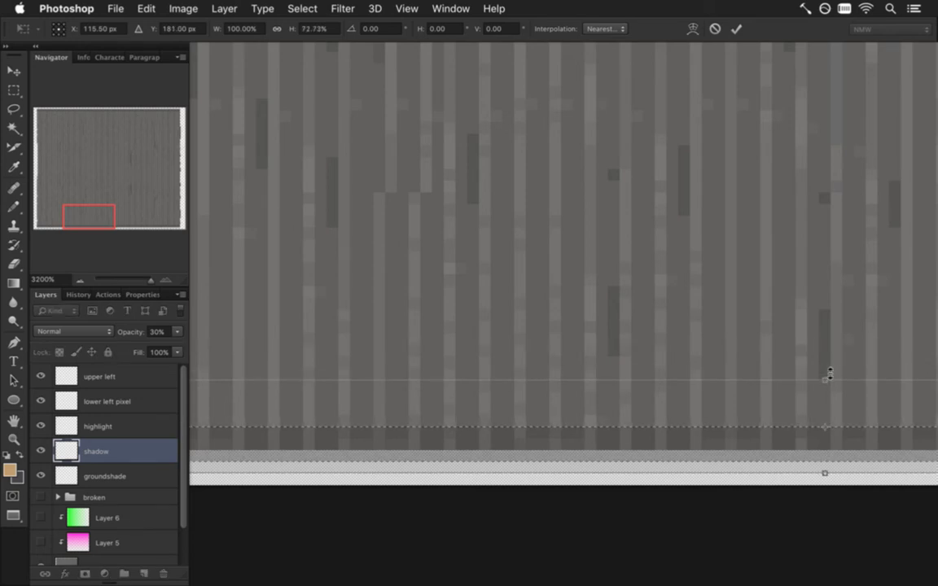
{"action": "key", "text": "Up"}
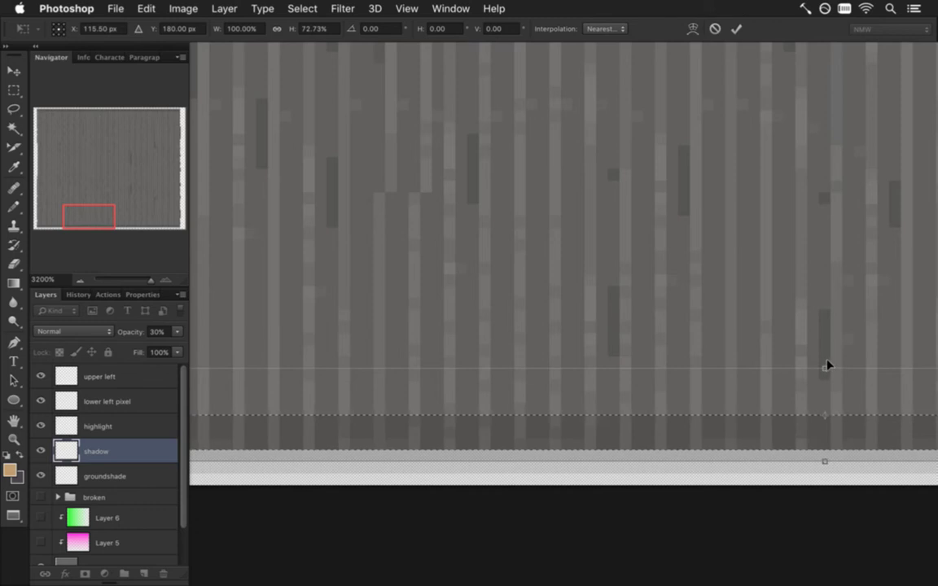
{"action": "left_click_drag", "start_coordinate": [825, 369], "coordinate": [824, 381]}
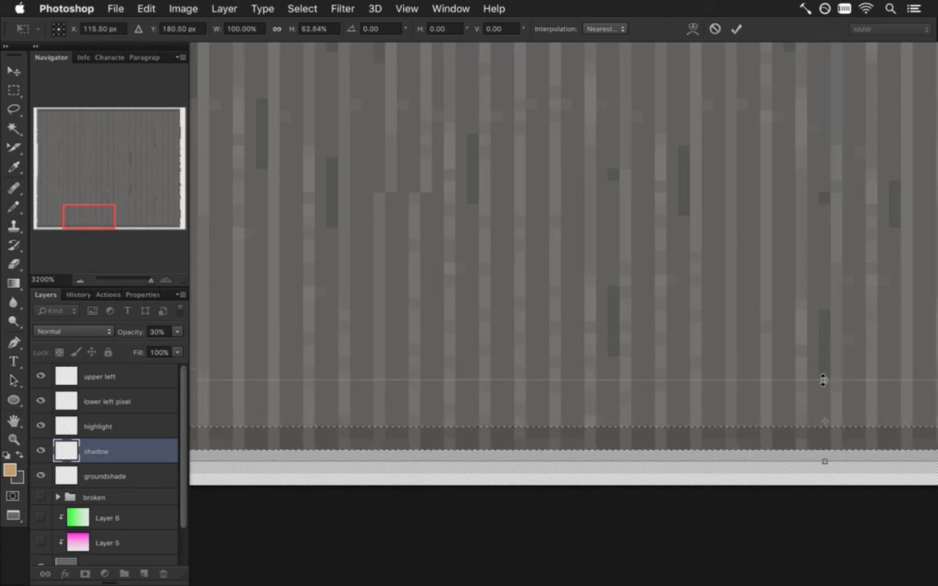
{"action": "left_click_drag", "start_coordinate": [822, 379], "coordinate": [827, 402]}
{"action": "key", "text": "Return"}
Step: Clear the lower selection and marquee-select a thin strip over the shadow along the stairs' upper edge
{"action": "key", "text": "m"}
{"action": "left_click", "coordinate": [721, 397], "text": "alt"}
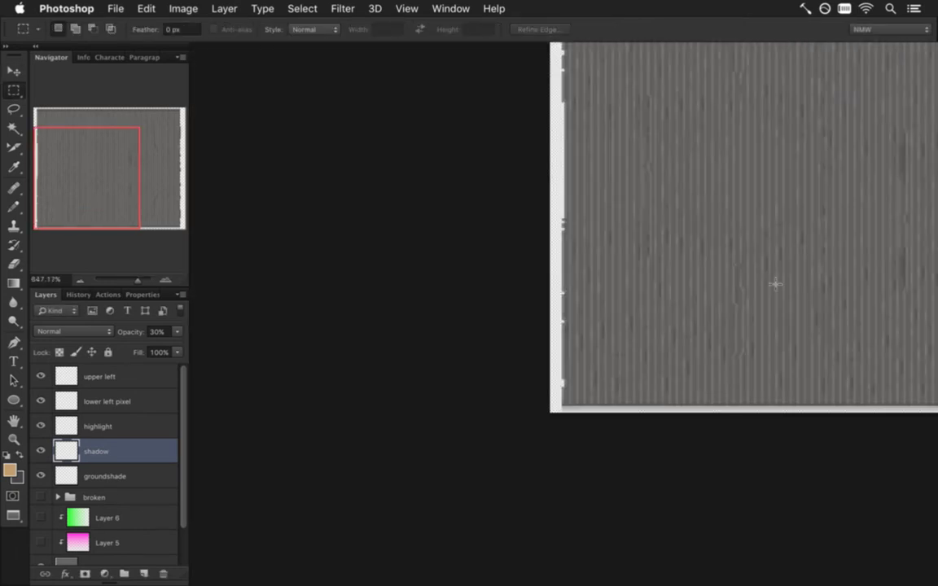
{"action": "left_click_drag", "start_coordinate": [768, 218], "coordinate": [714, 218]}
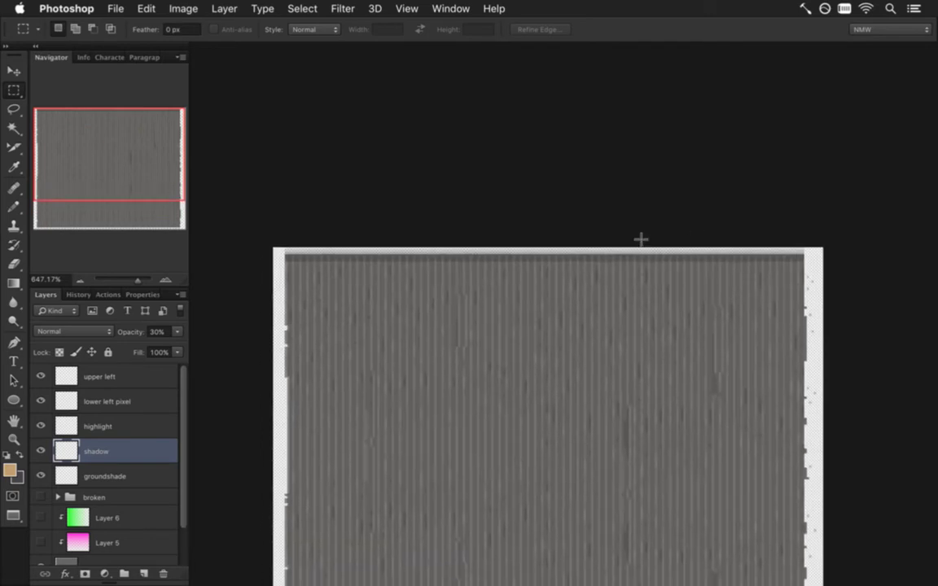
{"action": "left_click_drag", "start_coordinate": [292, 271], "coordinate": [268, 287]}
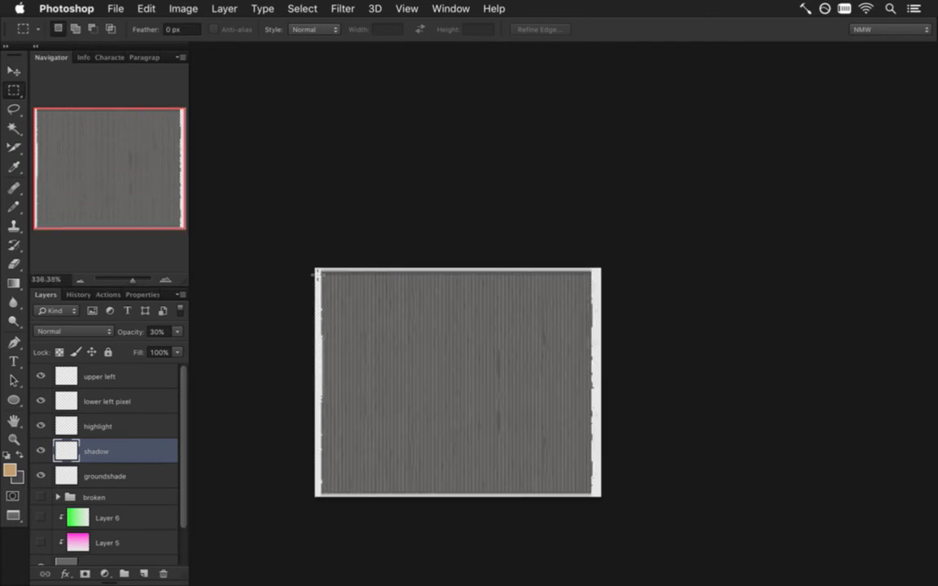
{"action": "left_click_drag", "start_coordinate": [342, 278], "coordinate": [408, 282]}
{"action": "left_click_drag", "start_coordinate": [262, 243], "coordinate": [891, 295]}
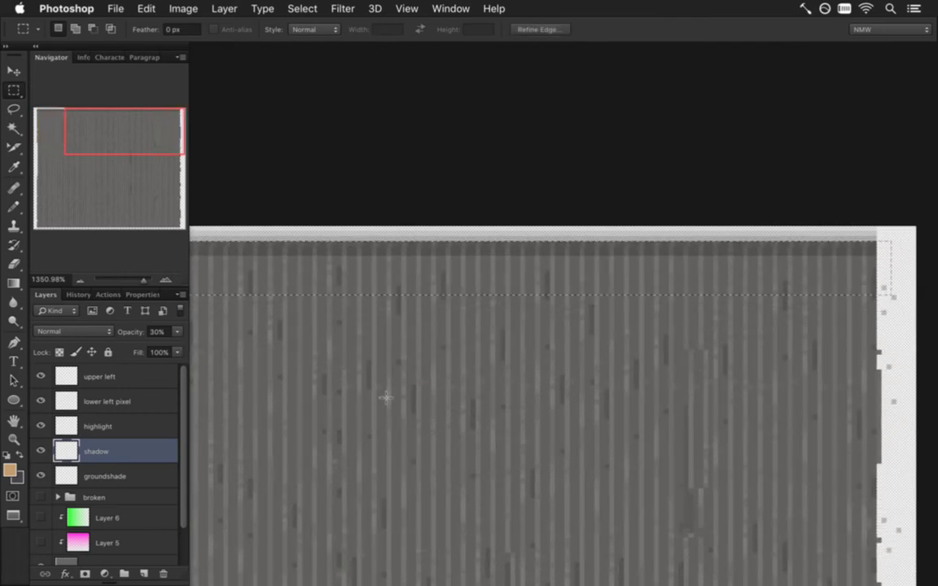
Step: Stretch the selected upper shadow strip downward to 163.64% height, apply the transform, and deselect
{"action": "scroll", "coordinate": [343, 397], "scroll_direction": "down", "scroll_amount": 5}
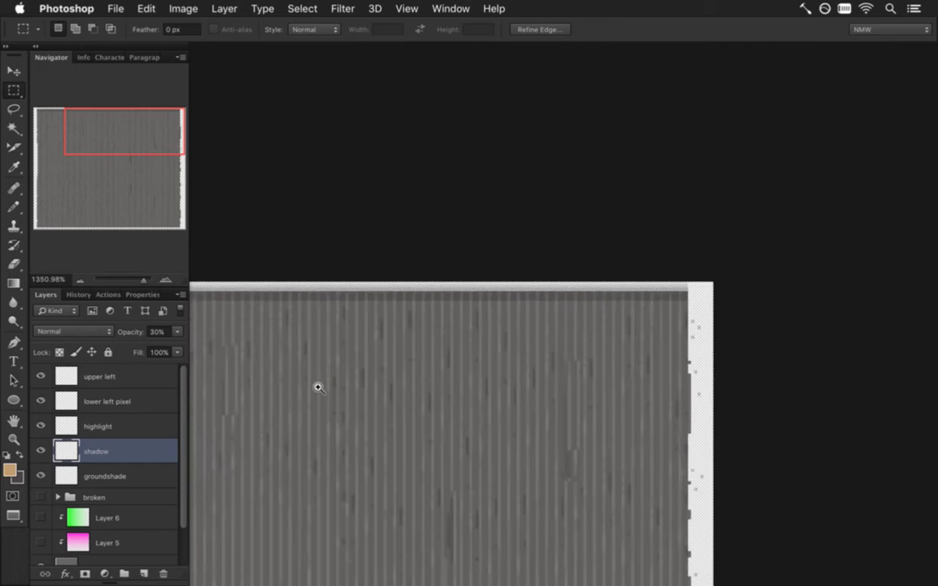
{"action": "left_click_drag", "start_coordinate": [370, 384], "coordinate": [528, 341]}
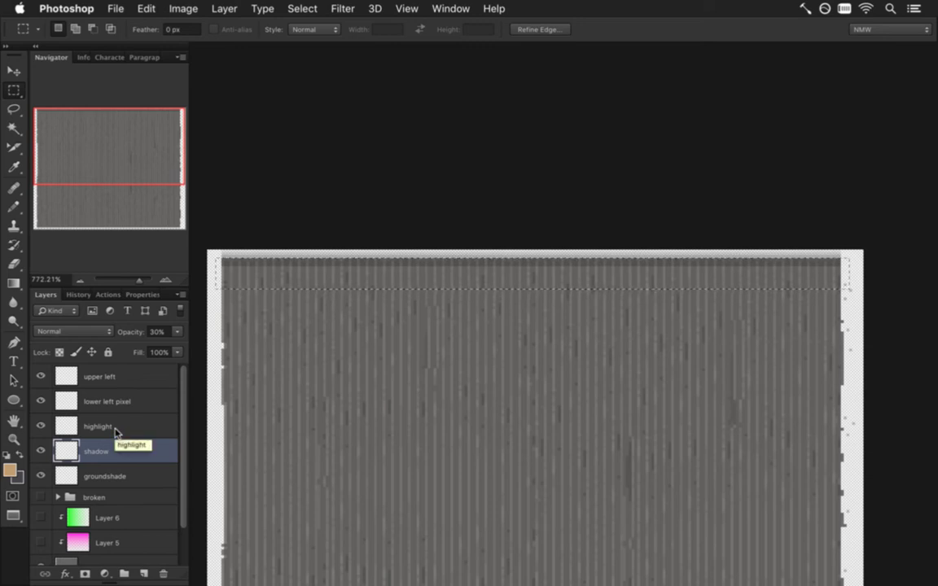
{"action": "key", "text": "v"}
{"action": "left_click_drag", "start_coordinate": [533, 289], "coordinate": [534, 297]}
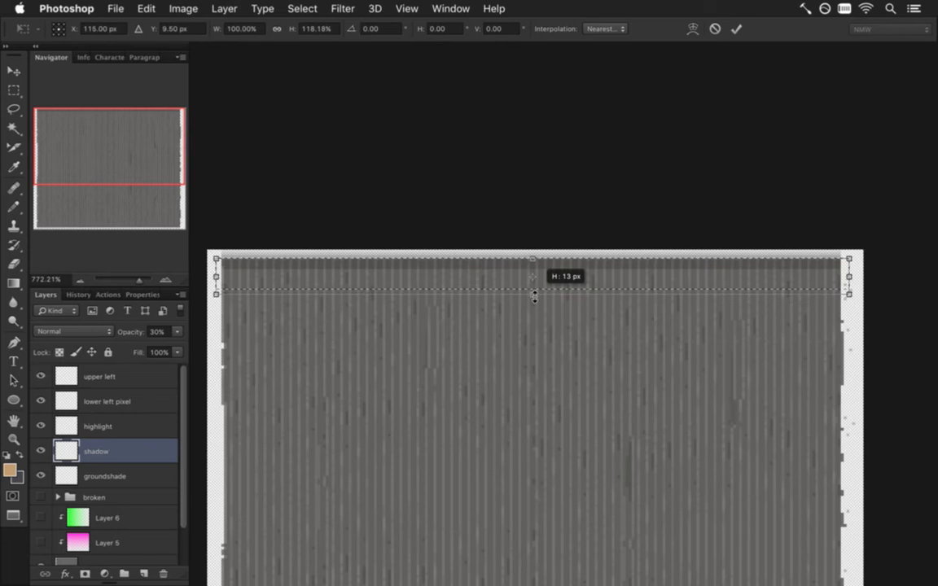
{"action": "left_click_drag", "start_coordinate": [535, 297], "coordinate": [535, 297]}
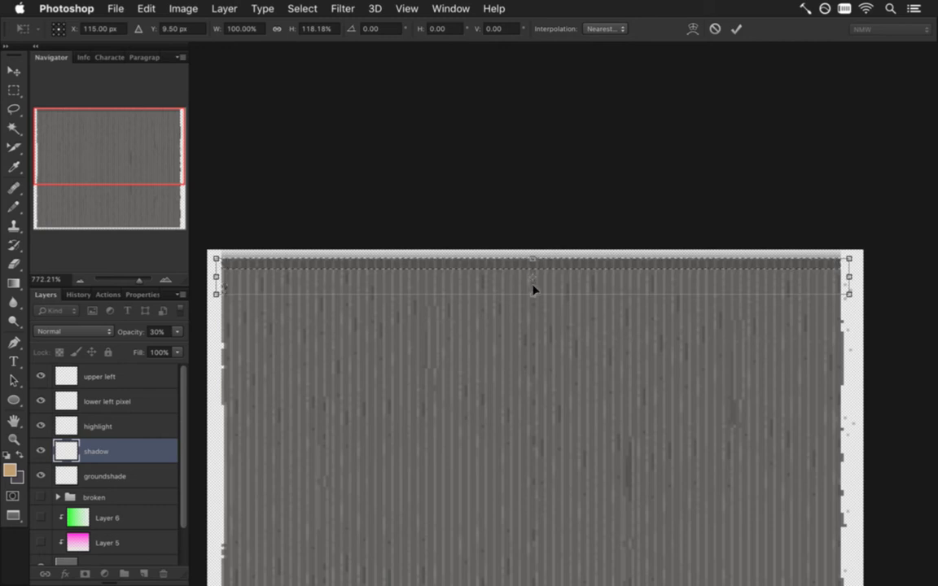
{"action": "mouse_move", "coordinate": [533, 295]}
{"action": "left_mouse_down"}
{"action": "mouse_move", "coordinate": [530, 319]}
{"action": "mouse_move", "coordinate": [531, 312]}
{"action": "left_mouse_up"}
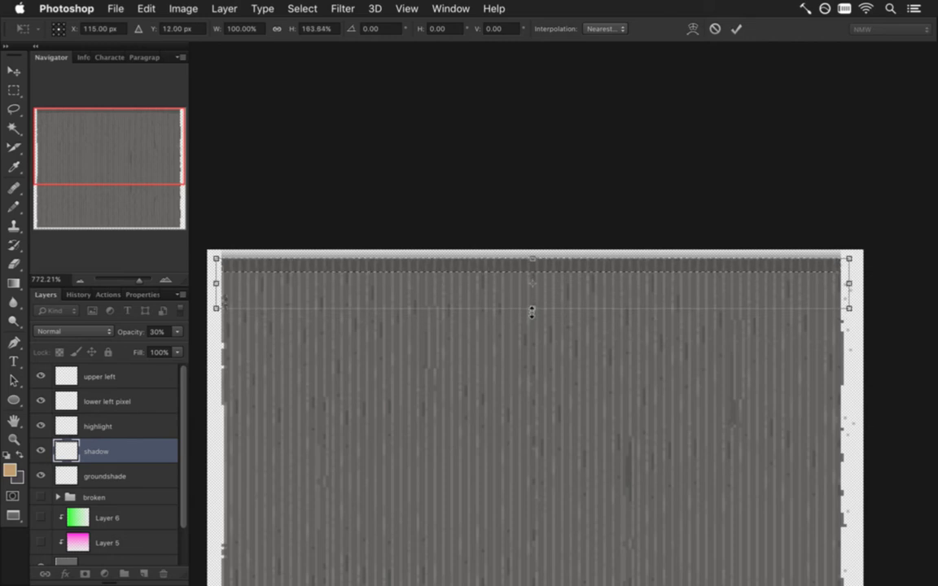
{"action": "key", "text": "Return"}
{"action": "key", "text": "m"}
{"action": "key", "text": "ctrl+d"}
Step: Create a new 20 × 12 px transparent document and fill it with the tan foreground color
{"action": "left_click_drag", "start_coordinate": [534, 338], "coordinate": [473, 348]}
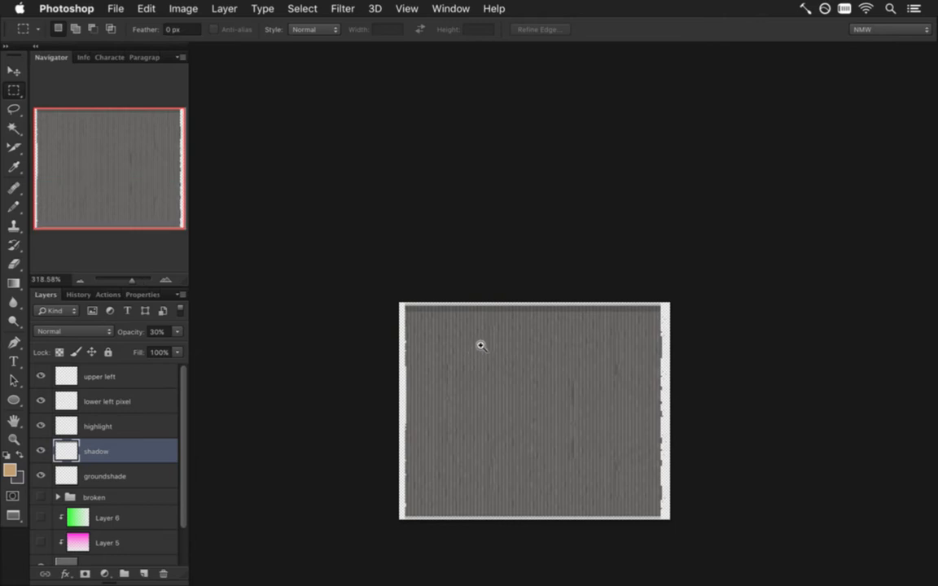
{"action": "mouse_move", "coordinate": [535, 386]}
{"action": "left_mouse_down"}
{"action": "mouse_move", "coordinate": [559, 391]}
{"action": "mouse_move", "coordinate": [542, 389]}
{"action": "left_mouse_up"}
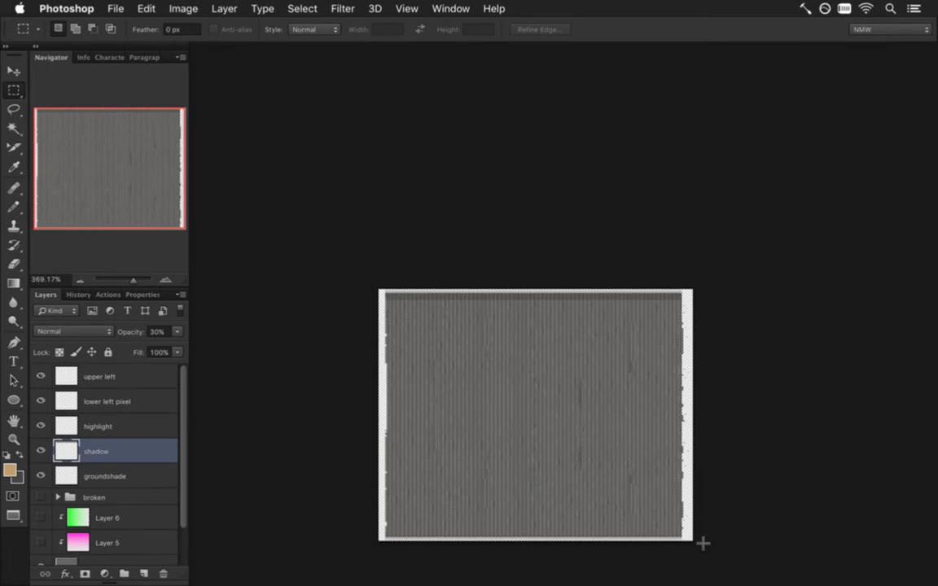
{"action": "left_click_drag", "start_coordinate": [687, 538], "coordinate": [667, 492]}
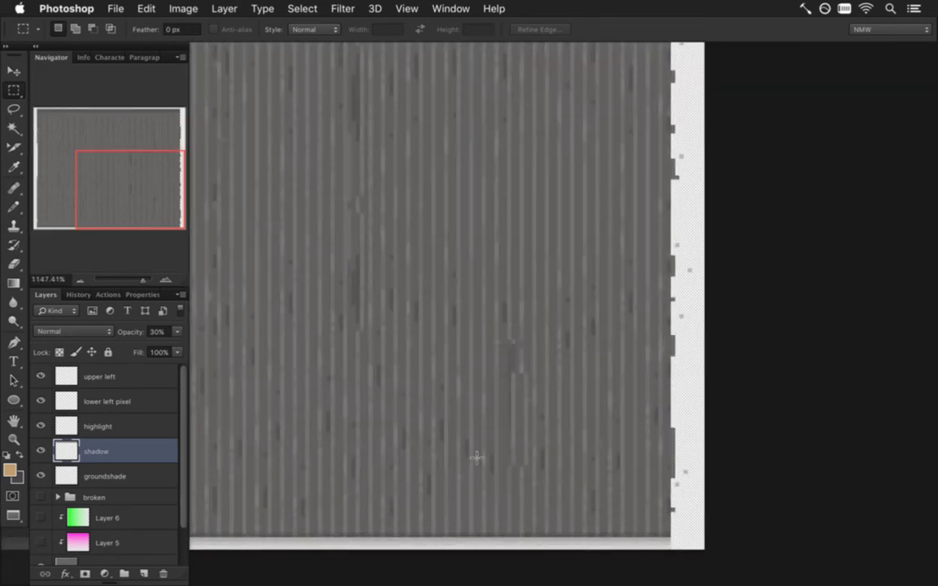
{"action": "key", "text": "super+n"}
{"action": "key", "text": "Tab"}
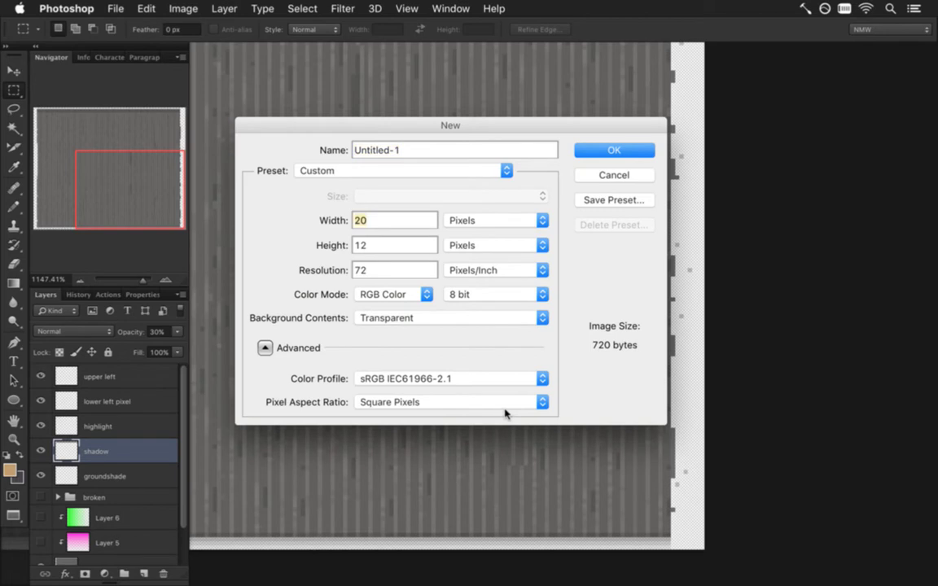
{"action": "key", "text": "Return"}
{"action": "key", "text": "z"}
{"action": "left_click_drag", "start_coordinate": [513, 327], "coordinate": [602, 386]}
{"action": "left_click_drag", "start_coordinate": [645, 159], "coordinate": [502, 377]}
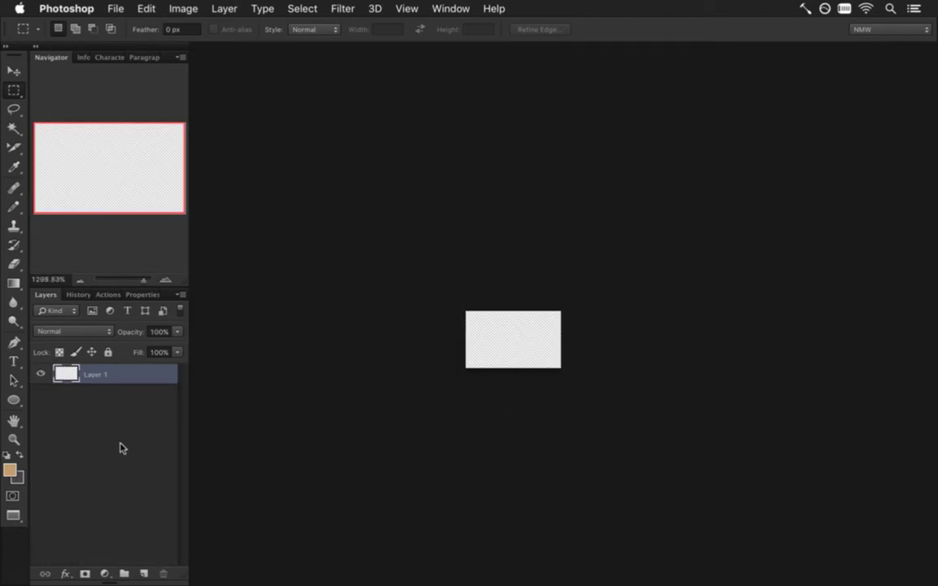
{"action": "key", "text": "g"}
{"action": "left_click", "coordinate": [533, 322]}
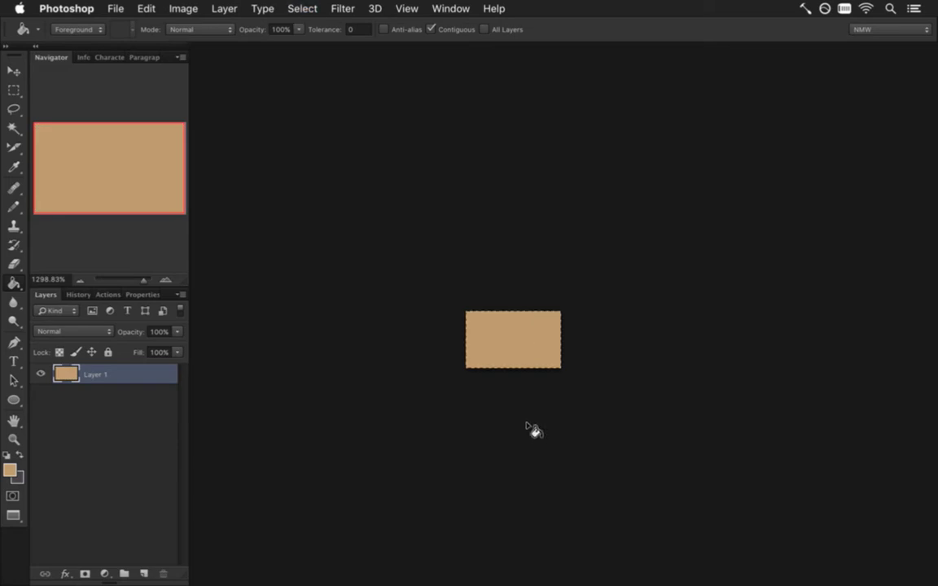
Step: Fully desaturate the tan fill to grey with a Hue/Saturation adjustment
{"action": "left_click", "coordinate": [182, 8]}
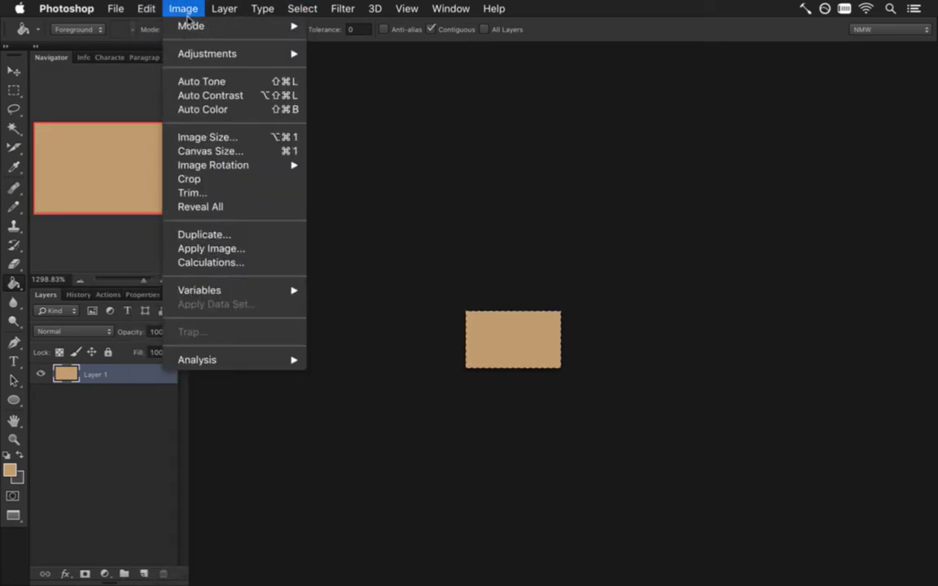
{"action": "mouse_move", "coordinate": [236, 53]}
{"action": "left_click", "coordinate": [350, 137]}
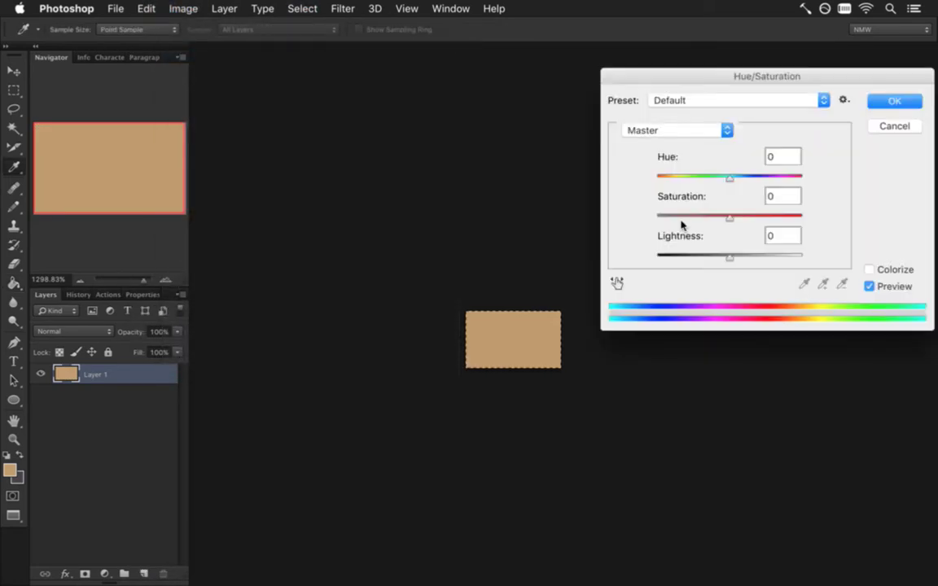
{"action": "left_click_drag", "start_coordinate": [679, 222], "coordinate": [657, 218]}
{"action": "left_click", "coordinate": [894, 100]}
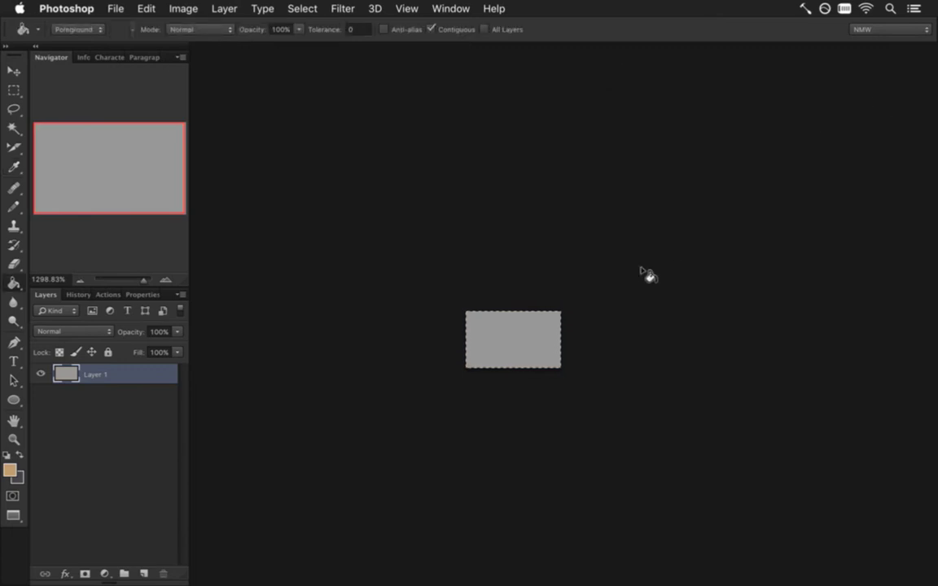
Step: Paste the grey block into StairsL0.psd and align it with the canvas's lower-right corner
{"action": "left_click", "coordinate": [450, 8]}
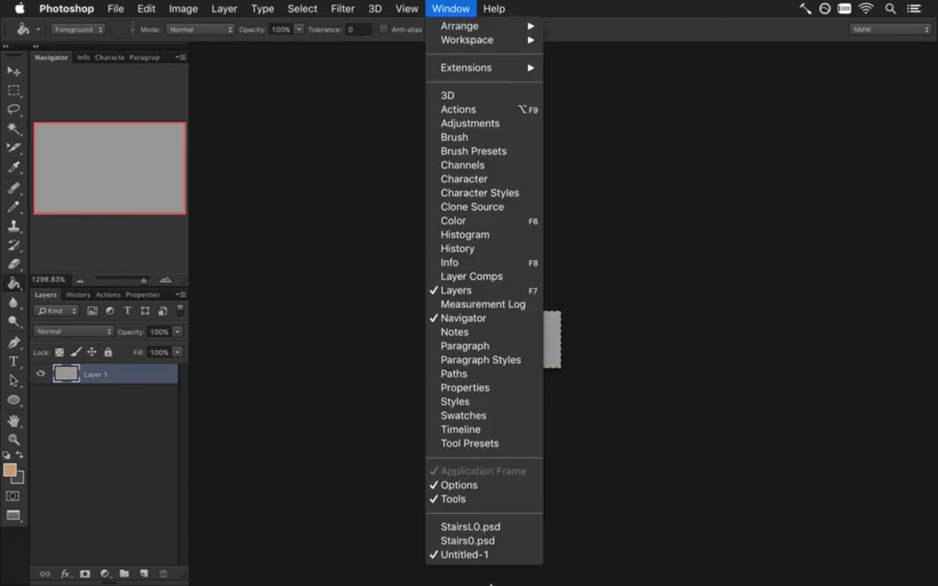
{"action": "left_click", "coordinate": [503, 527]}
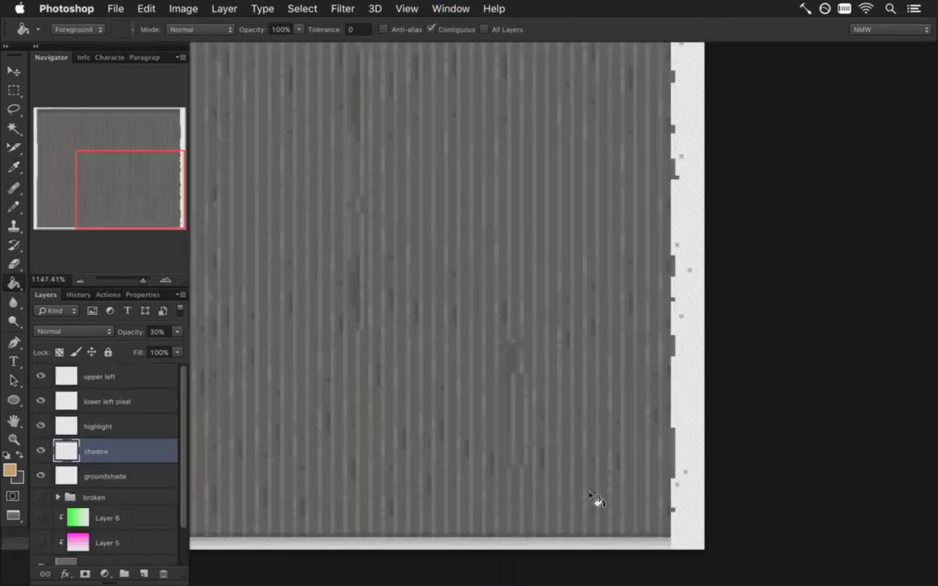
{"action": "key", "text": "ctrl+v"}
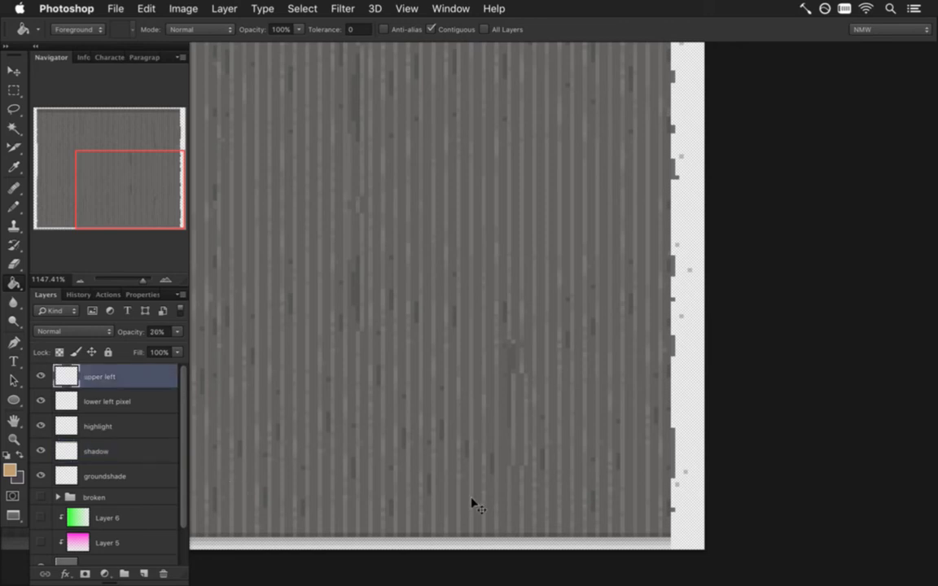
{"action": "key", "text": "v"}
{"action": "mouse_move", "coordinate": [459, 315]}
{"action": "left_mouse_down"}
{"action": "mouse_move", "coordinate": [575, 405]}
{"action": "mouse_move", "coordinate": [669, 511]}
{"action": "mouse_move", "coordinate": [646, 522]}
{"action": "mouse_move", "coordinate": [652, 514]}
{"action": "left_mouse_up"}
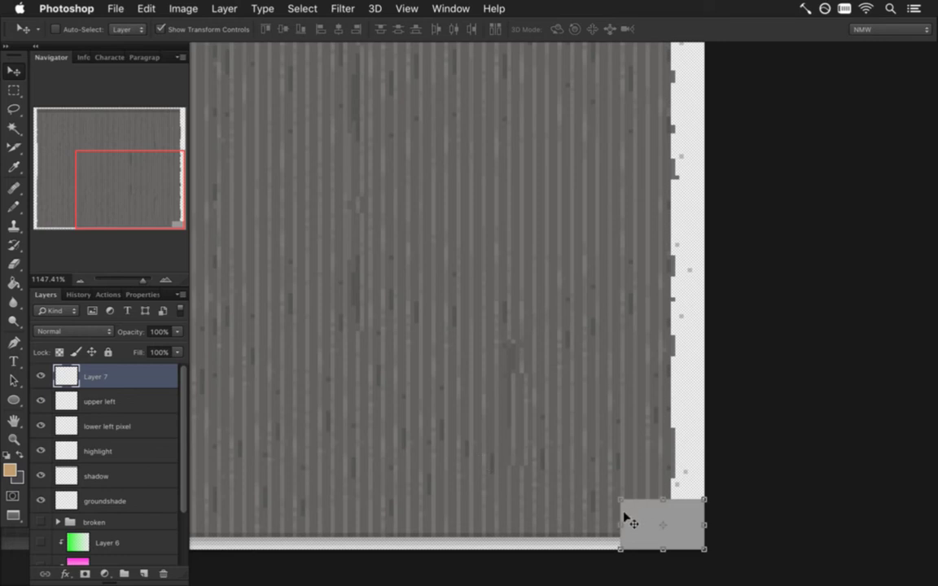
Step: Set the grey block to 50% opacity, duplicate it flush against its left side, and hide the original layer
{"action": "key", "text": "5"}
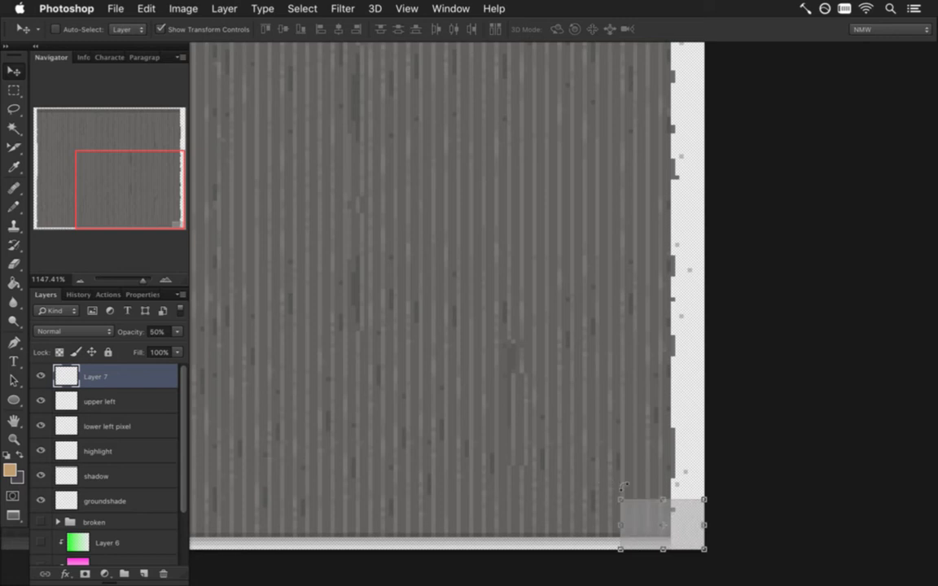
{"action": "left_click_drag", "start_coordinate": [633, 506], "coordinate": [565, 506]}
{"action": "key", "text": "super+j"}
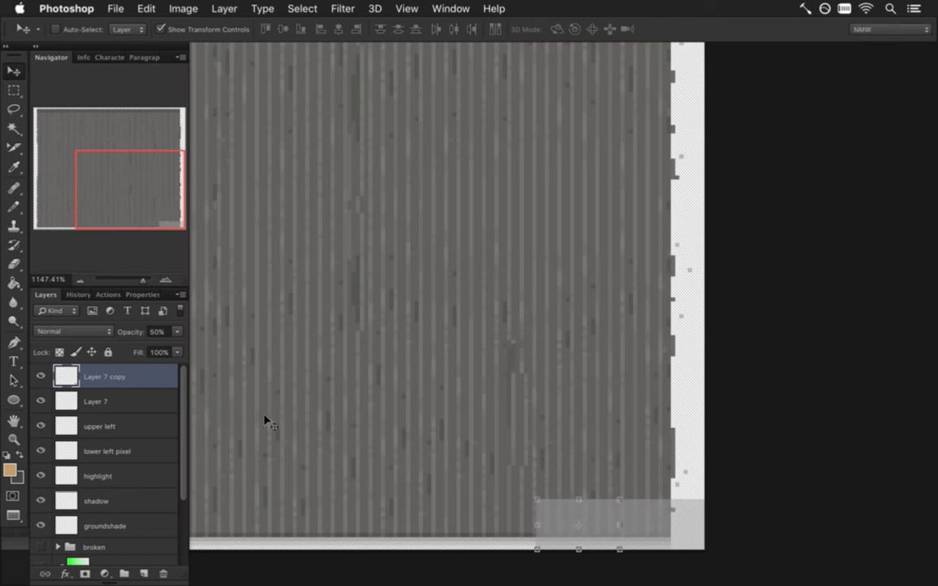
{"action": "left_click", "coordinate": [105, 402]}
{"action": "left_click", "coordinate": [41, 401]}
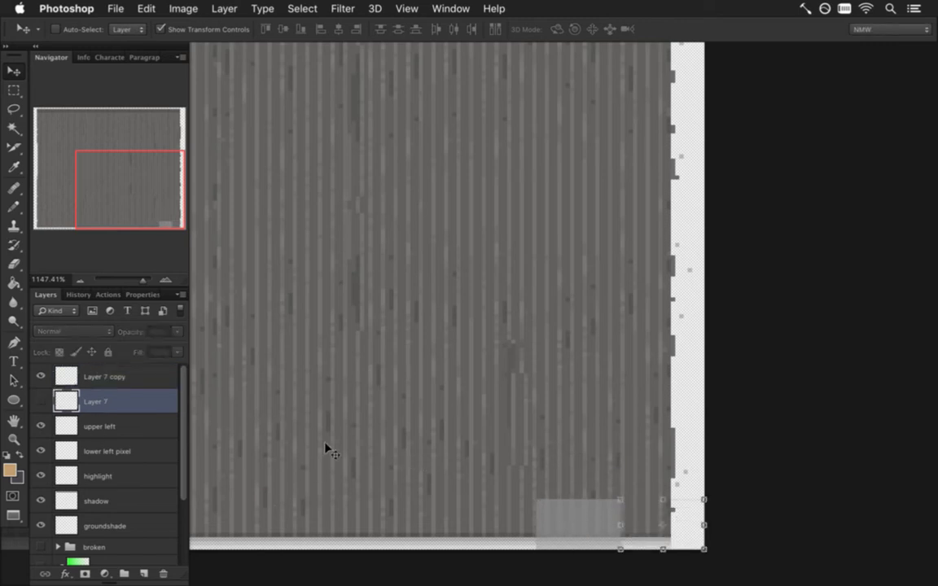
Step: Increase the canvas height to 400 pixels, anchored at the bottom so the extra space is added above the stairs
{"action": "key", "text": "m"}
{"action": "left_click_drag", "start_coordinate": [425, 516], "coordinate": [377, 512]}
{"action": "left_click_drag", "start_coordinate": [524, 513], "coordinate": [636, 527]}
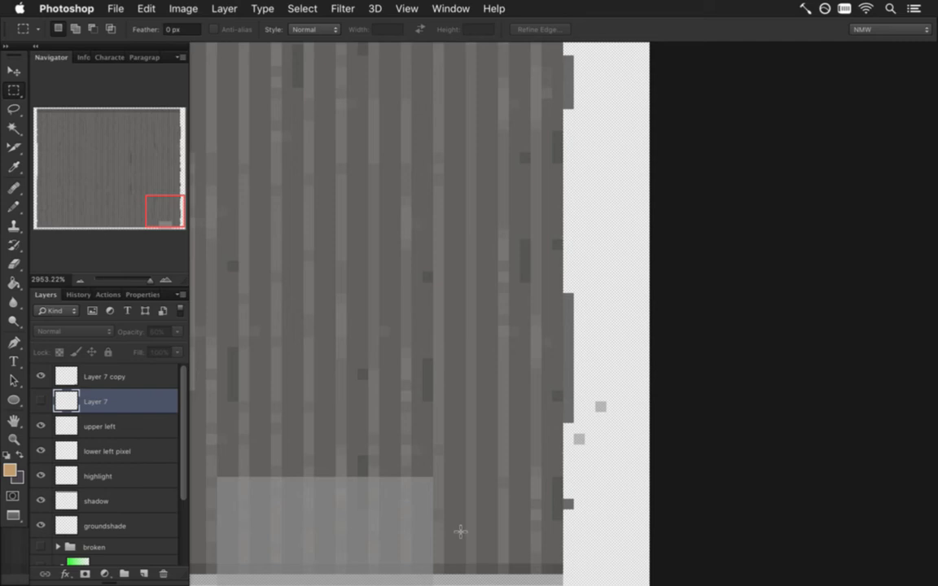
{"action": "left_click_drag", "start_coordinate": [330, 521], "coordinate": [474, 486]}
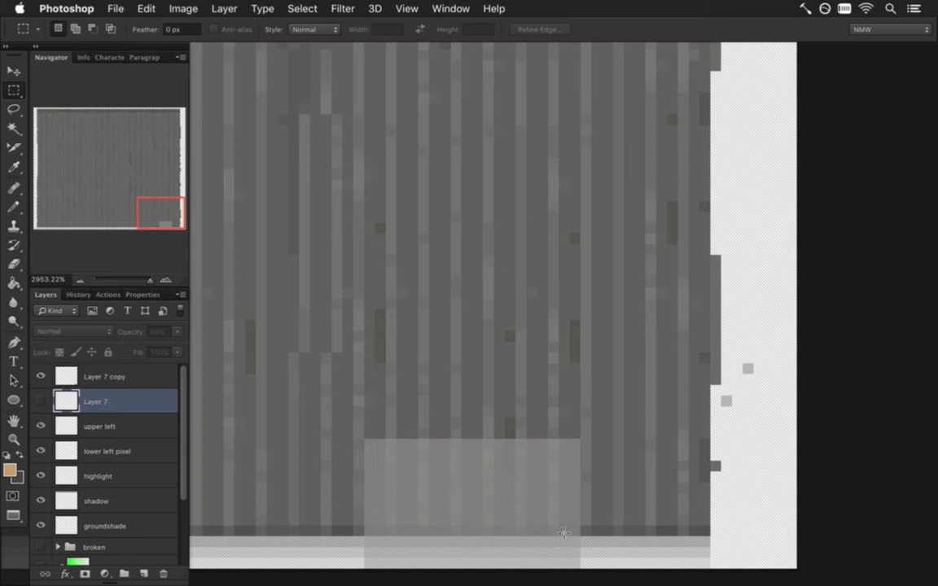
{"action": "key", "text": "super+alt+c"}
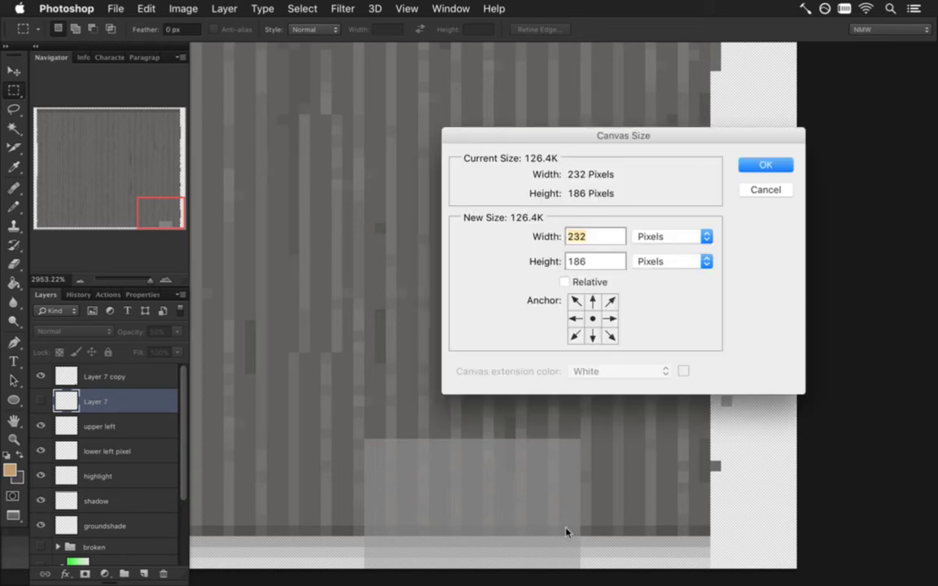
{"action": "key", "text": "Tab"}
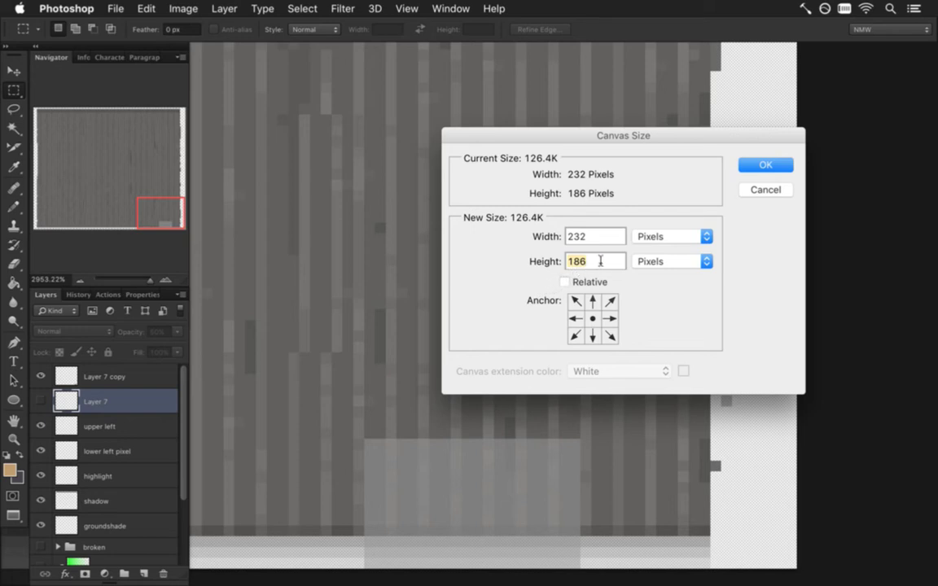
{"action": "type", "text": "400"}
{"action": "left_click", "coordinate": [759, 167]}
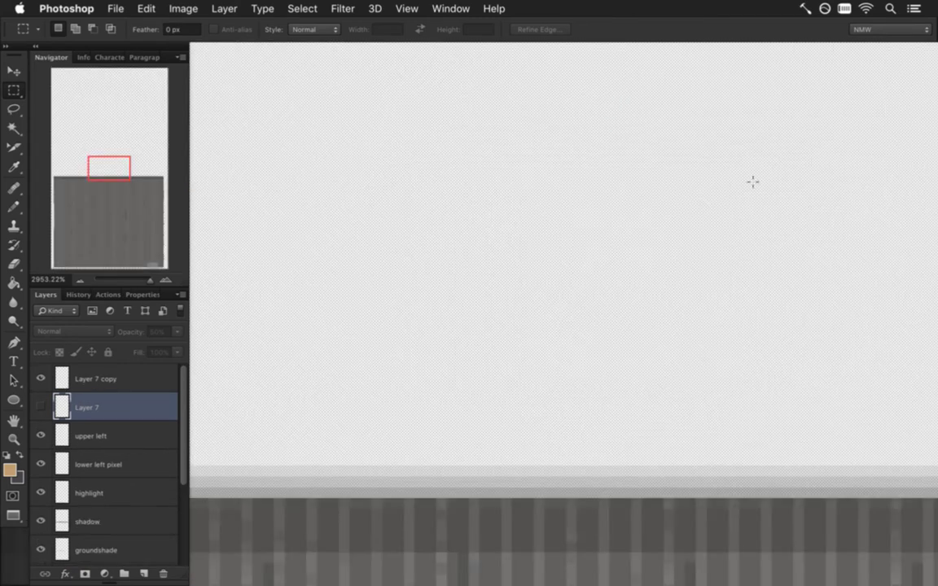
Step: Marquee-select a narrow vertical strip from the grey block's lower-left corner up past the stairs' upper edge
{"action": "scroll", "coordinate": [624, 165], "scroll_direction": "down", "scroll_amount": 5}
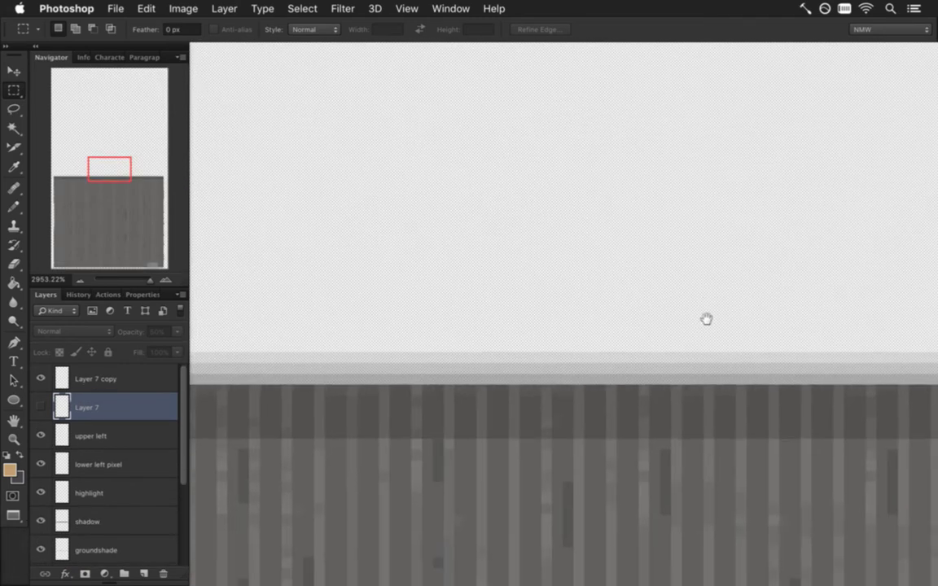
{"action": "scroll", "coordinate": [770, 430], "scroll_direction": "down", "scroll_amount": 10}
{"action": "scroll", "coordinate": [542, 252], "scroll_direction": "right", "scroll_amount": 10}
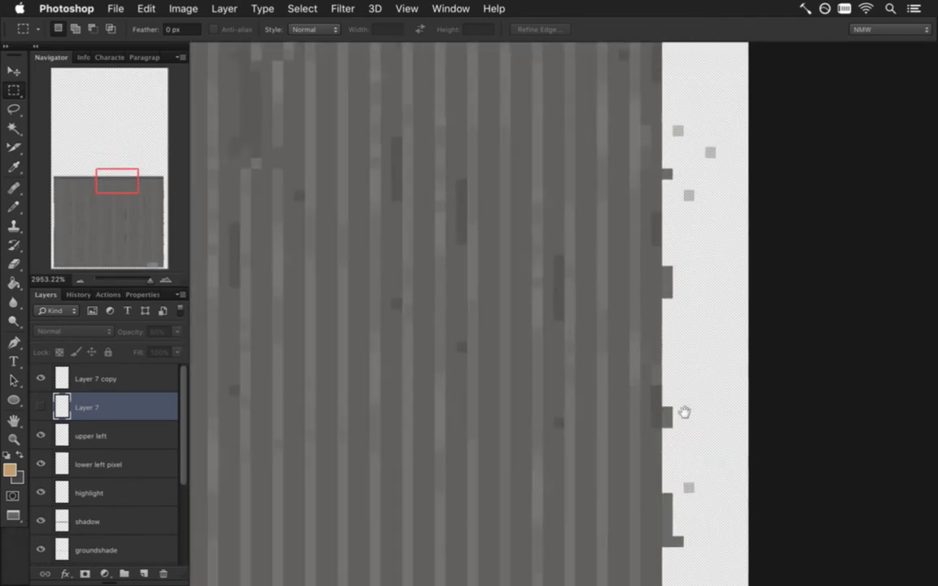
{"action": "scroll", "coordinate": [702, 243], "scroll_direction": "down", "scroll_amount": 10}
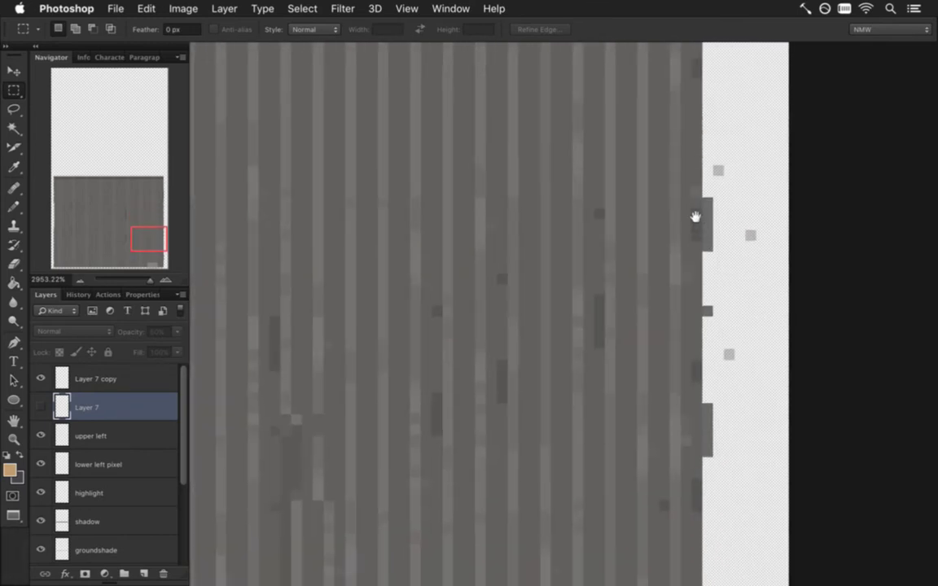
{"action": "scroll", "coordinate": [691, 164], "scroll_direction": "down", "scroll_amount": 5}
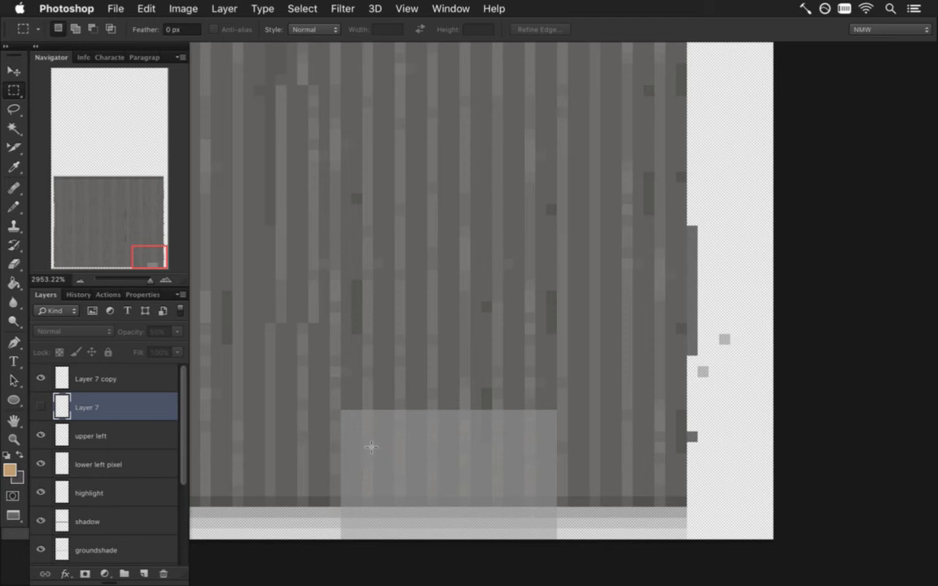
{"action": "left_click_drag", "start_coordinate": [402, 442], "coordinate": [381, 456]}
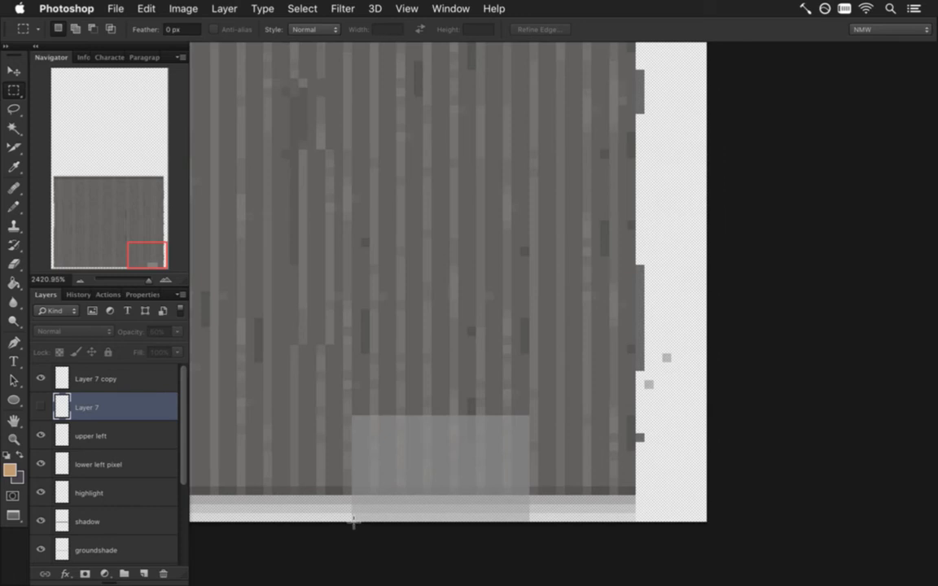
{"action": "left_click_drag", "start_coordinate": [352, 521], "coordinate": [372, 65]}
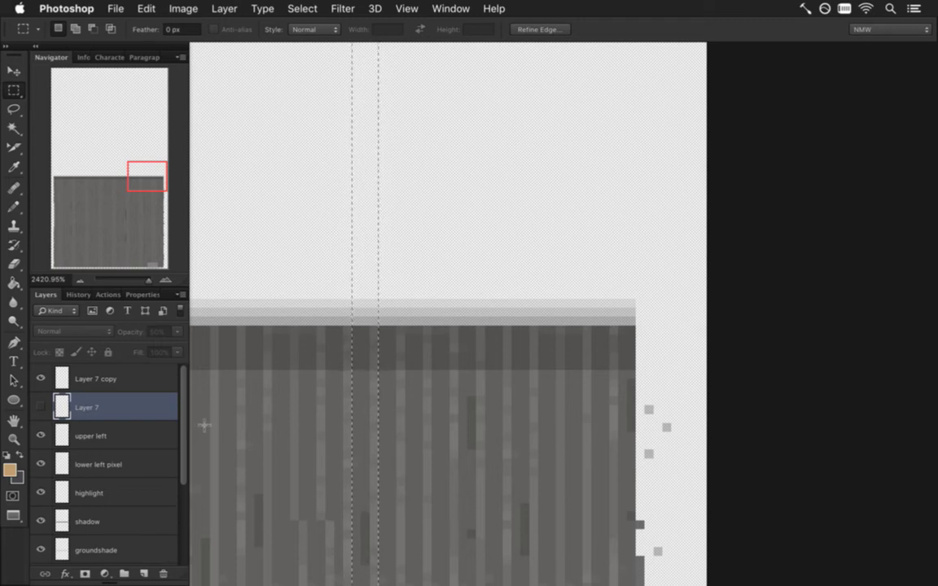
Step: Hide the highlight layer and make the shadow layer active
{"action": "scroll", "coordinate": [184, 419], "scroll_direction": "down", "scroll_amount": 1}
{"action": "scroll", "coordinate": [183, 399], "scroll_direction": "up", "scroll_amount": 1}
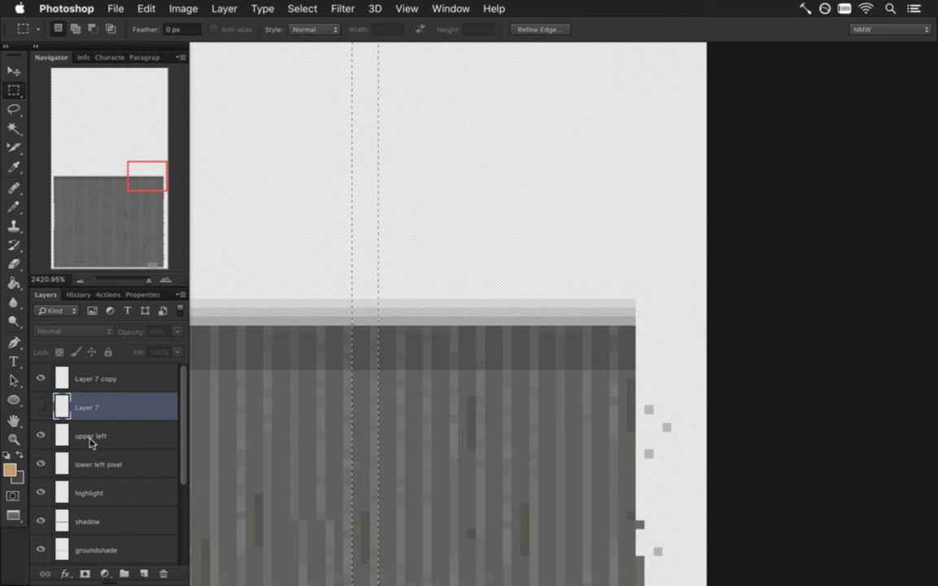
{"action": "left_click", "coordinate": [91, 494]}
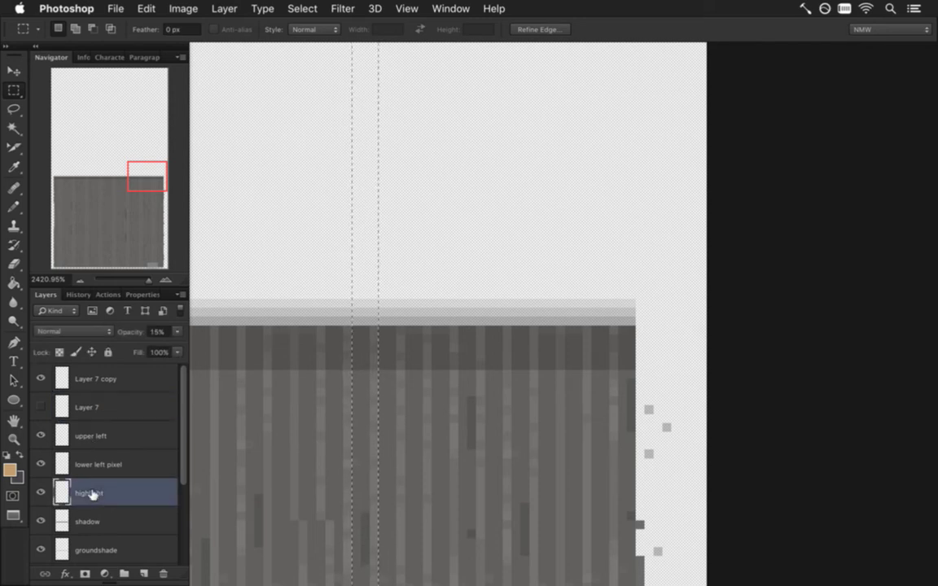
{"action": "left_click", "coordinate": [40, 491]}
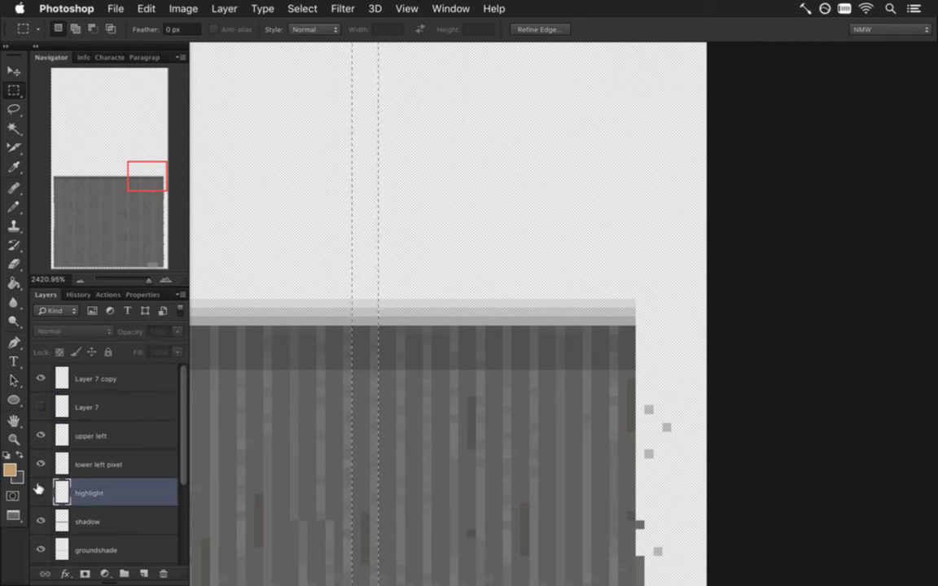
{"action": "left_click", "coordinate": [85, 519]}
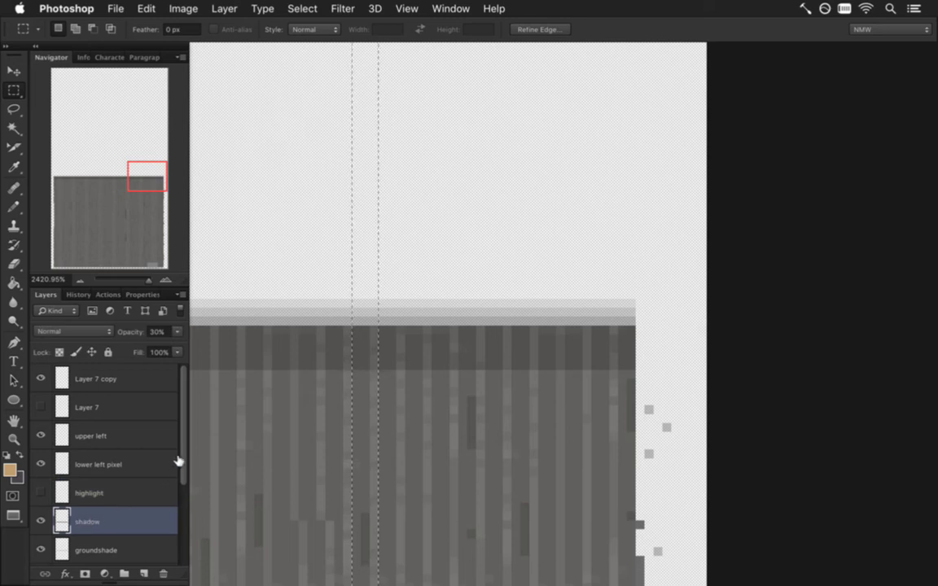
{"action": "scroll", "coordinate": [182, 471], "scroll_direction": "down", "scroll_amount": 2}
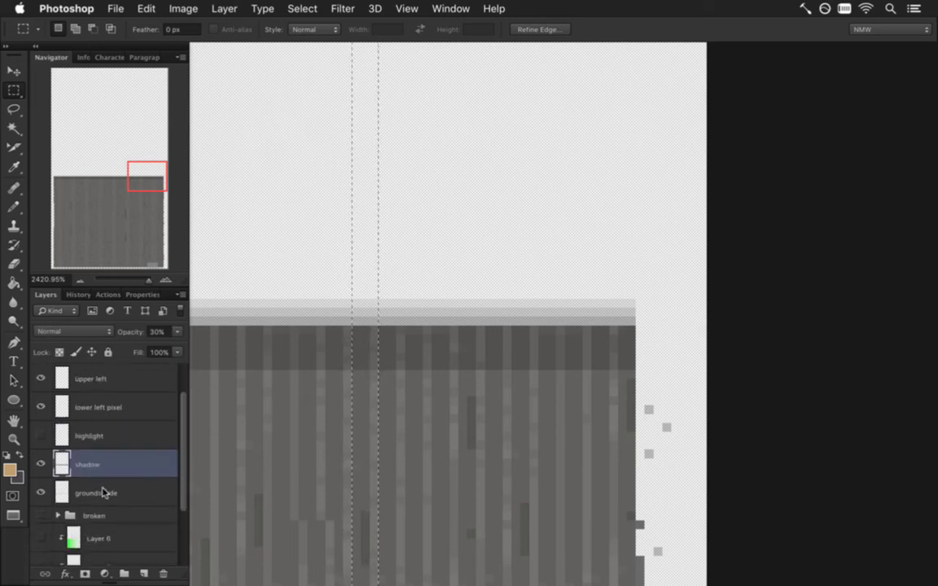
Step: Try to raise the selected strip of the shadow layer above the stairs' upper edge and deselect it
{"action": "key", "text": "v"}
{"action": "key", "text": "ctrl+d"}
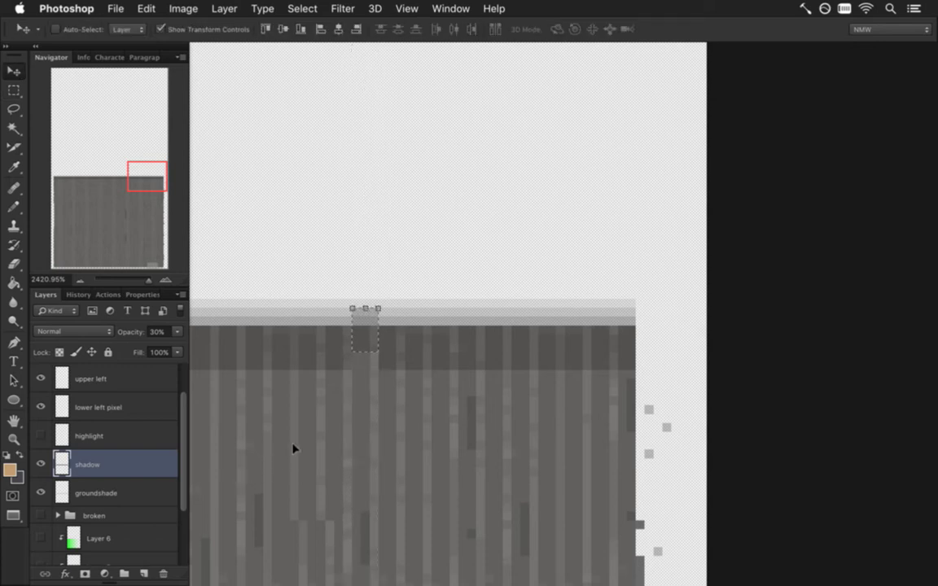
{"action": "key", "text": "Up"}
{"action": "key", "text": "Up"}
{"action": "key", "text": "Up"}
{"action": "key", "text": "Up"}
{"action": "key", "text": "Up"}
{"action": "key", "text": "Up"}
{"action": "key", "text": "Up"}
{"action": "key", "text": "Up"}
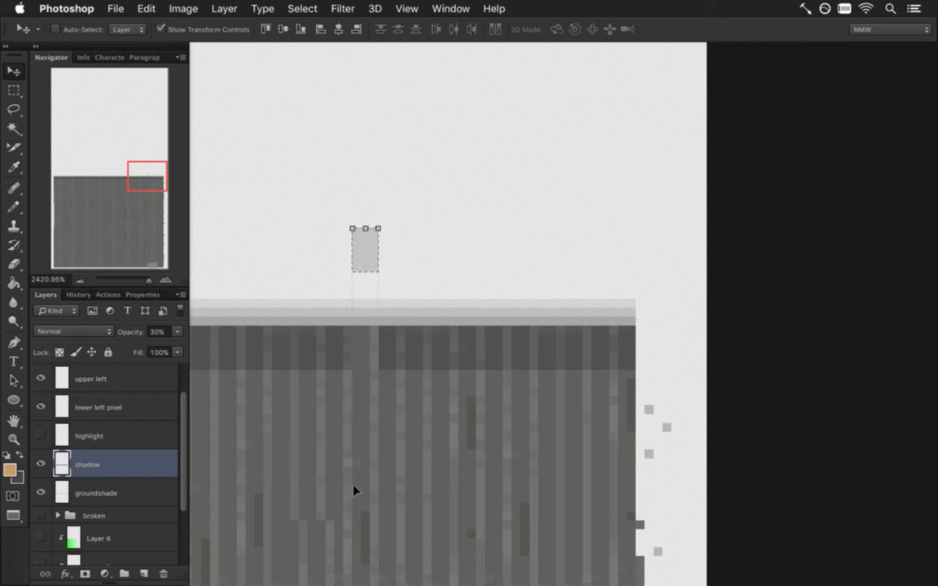
{"action": "key", "text": "m"}
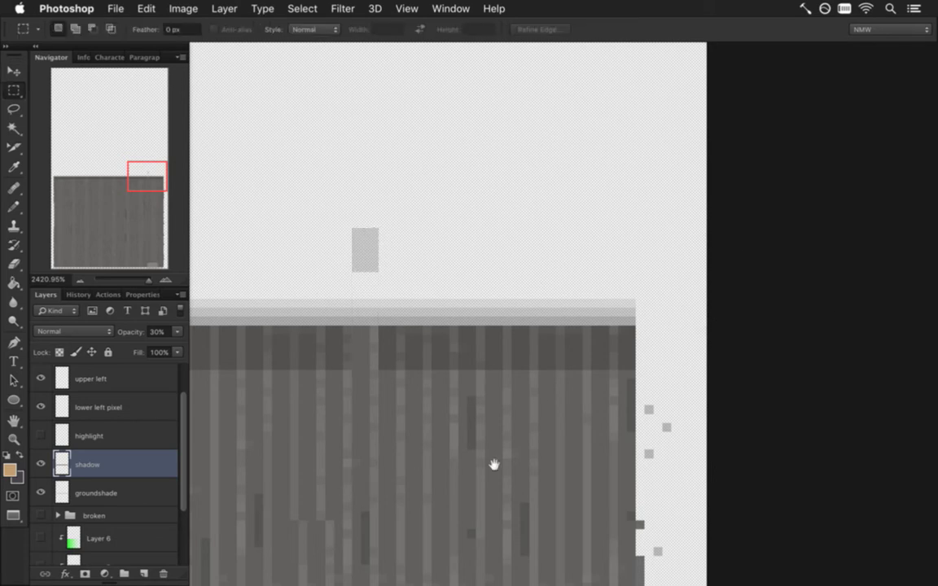
Step: Undo the shadow strip's move back to the narrow strip selection beginning at the grey block's lower-left corner
{"action": "left_click_drag", "start_coordinate": [494, 465], "coordinate": [473, 70]}
{"action": "left_click_drag", "start_coordinate": [510, 520], "coordinate": [487, 165]}
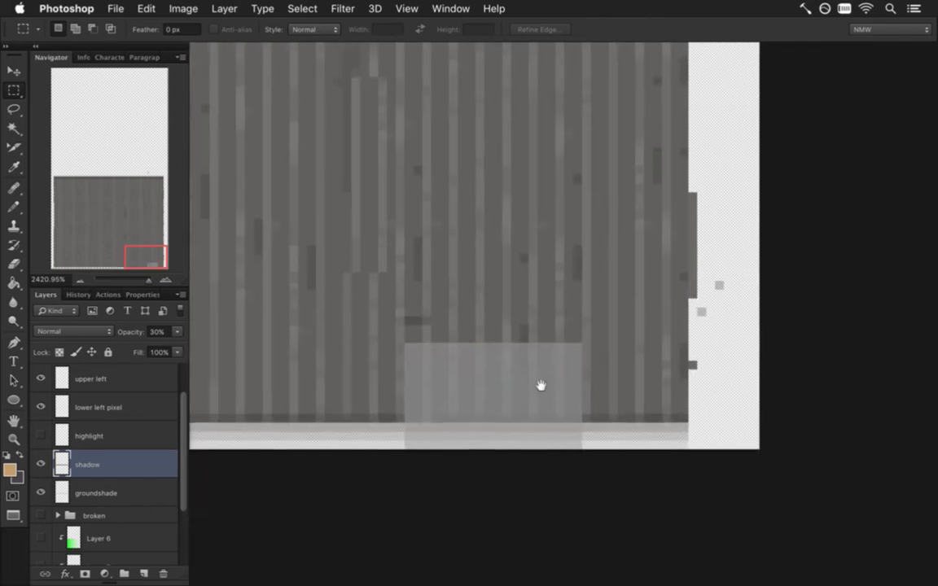
{"action": "left_click_drag", "start_coordinate": [500, 379], "coordinate": [396, 404]}
{"action": "key", "text": "super+a"}
{"action": "key", "text": "super+c"}
{"action": "key", "text": "super+v"}
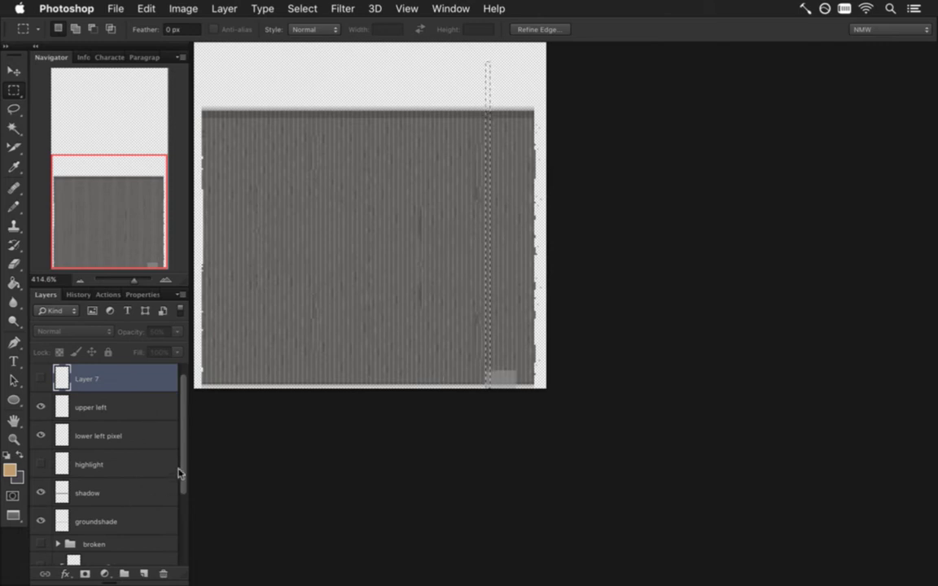
Step: Hide the groundshade and shadow layers, keeping the Hue/Saturation 1 copy layer active
{"action": "left_click_drag", "start_coordinate": [186, 465], "coordinate": [185, 540]}
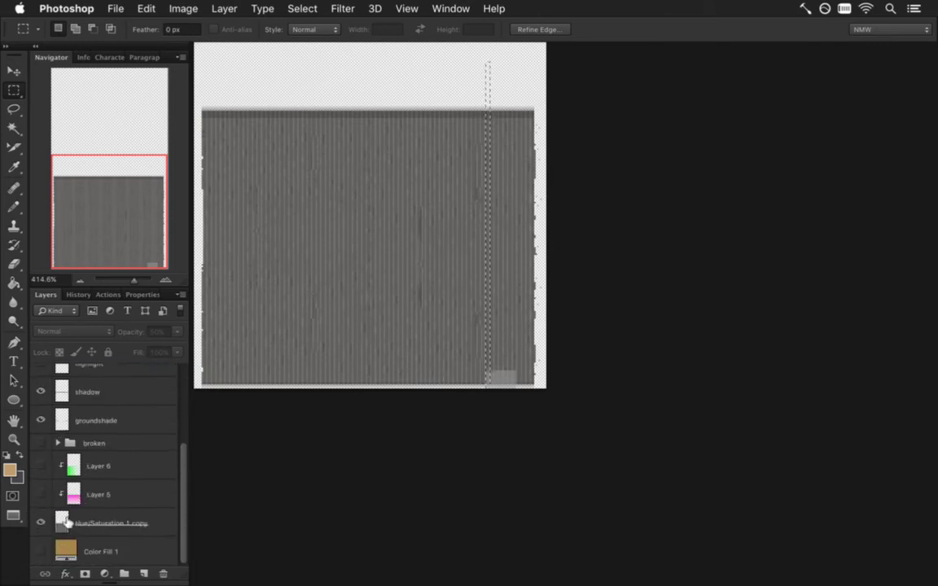
{"action": "left_click", "coordinate": [93, 523]}
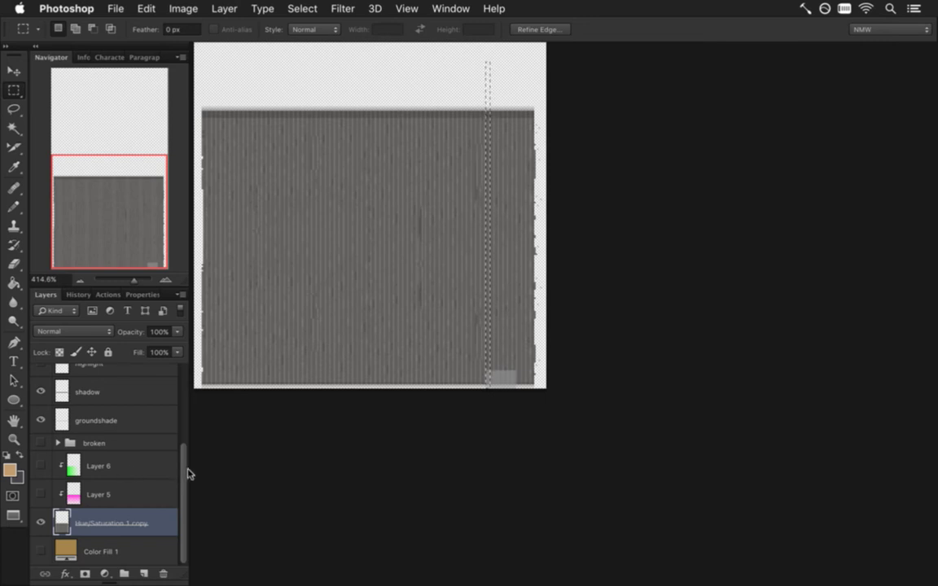
{"action": "scroll", "coordinate": [169, 427], "scroll_direction": "up", "scroll_amount": 2}
{"action": "left_click_drag", "start_coordinate": [43, 462], "coordinate": [41, 436]}
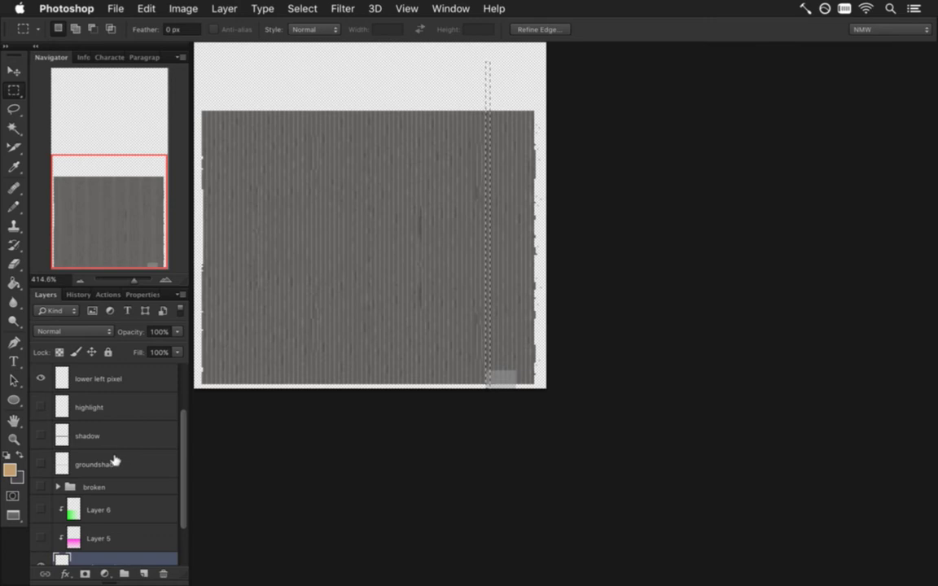
{"action": "scroll", "coordinate": [179, 480], "scroll_direction": "down", "scroll_amount": 2}
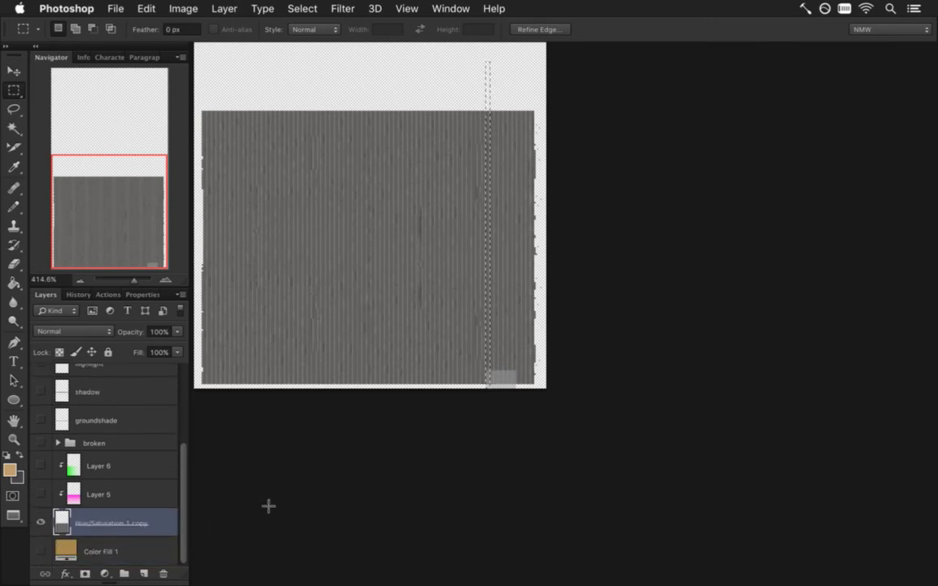
Step: Raise the selected strip of the Hue/Saturation 1 copy layer so it projects above the stairs' upper edge, and deselect it
{"action": "key", "text": "v"}
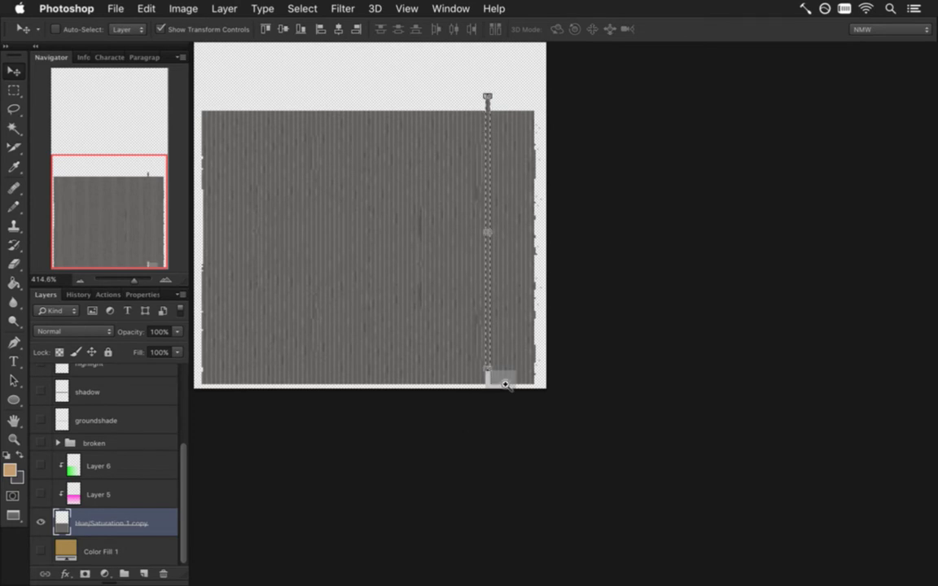
{"action": "left_click_drag", "start_coordinate": [505, 385], "coordinate": [629, 399]}
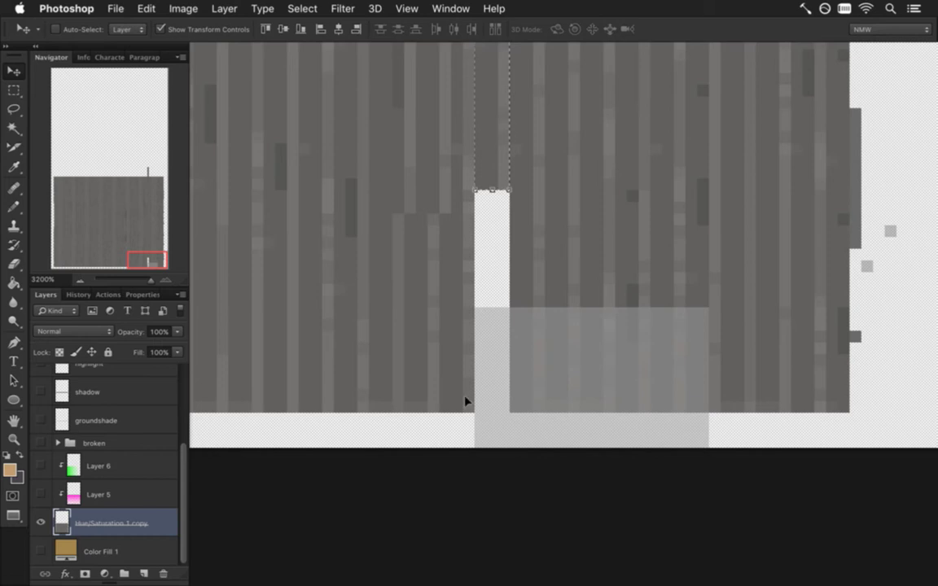
{"action": "key", "text": "m"}
{"action": "key", "text": "super+d"}
Step: Select the second strip, directly right of the raised one, raise it to two pixels below the first strip's top, and deselect
{"action": "left_click_drag", "start_coordinate": [562, 366], "coordinate": [427, 373]}
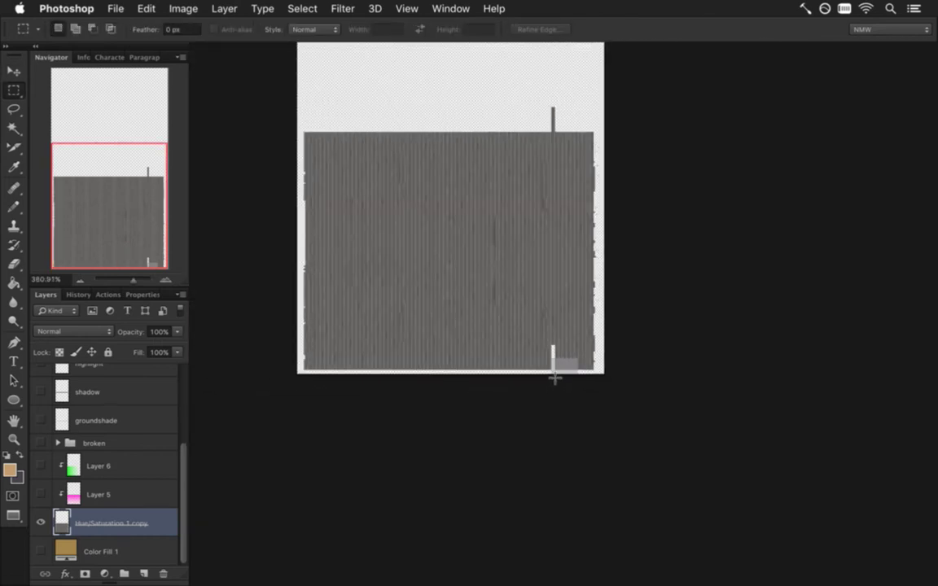
{"action": "left_click_drag", "start_coordinate": [561, 371], "coordinate": [546, 94]}
{"action": "key", "text": "v"}
{"action": "key", "text": "Up"}
{"action": "key", "text": "Up"}
{"action": "key", "text": "Up"}
{"action": "key", "text": "Up"}
{"action": "key", "text": "Up"}
{"action": "key", "text": "Up"}
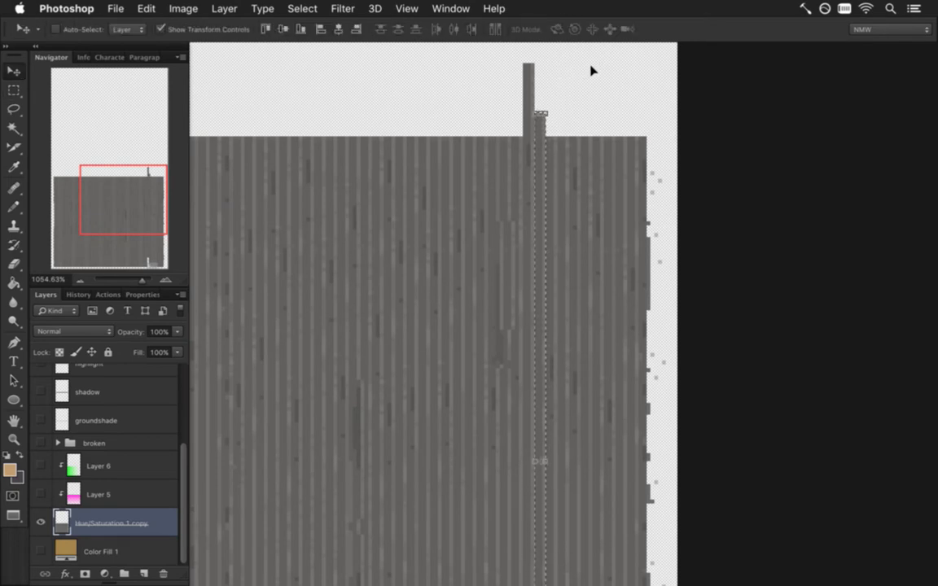
{"action": "key", "text": "Up"}
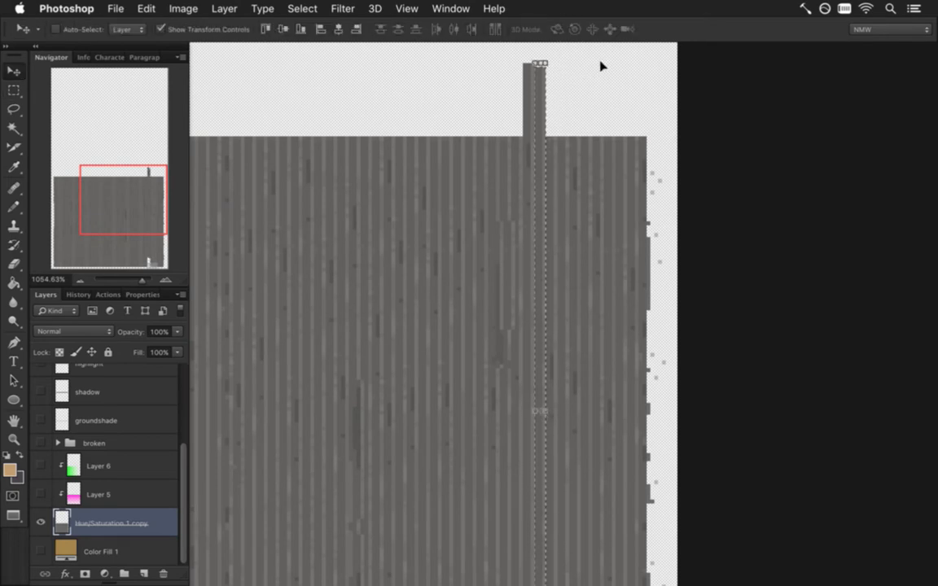
{"action": "key", "text": "m"}
{"action": "key", "text": "super+d"}
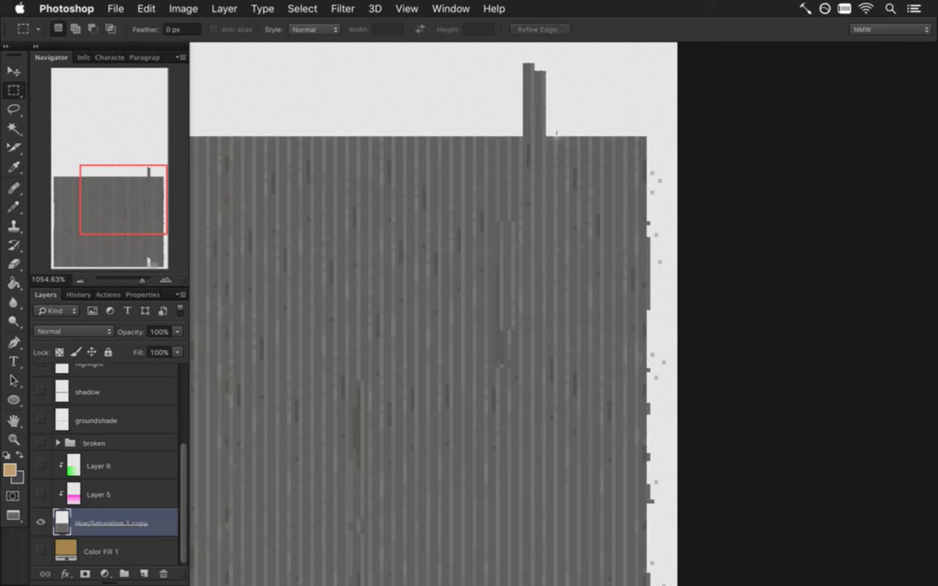
Step: Select the third strip to the right, raise it to two pixels below the second strip's top, and deselect
{"action": "left_click_drag", "start_coordinate": [549, 130], "coordinate": [554, 544]}
{"action": "key", "text": "v"}
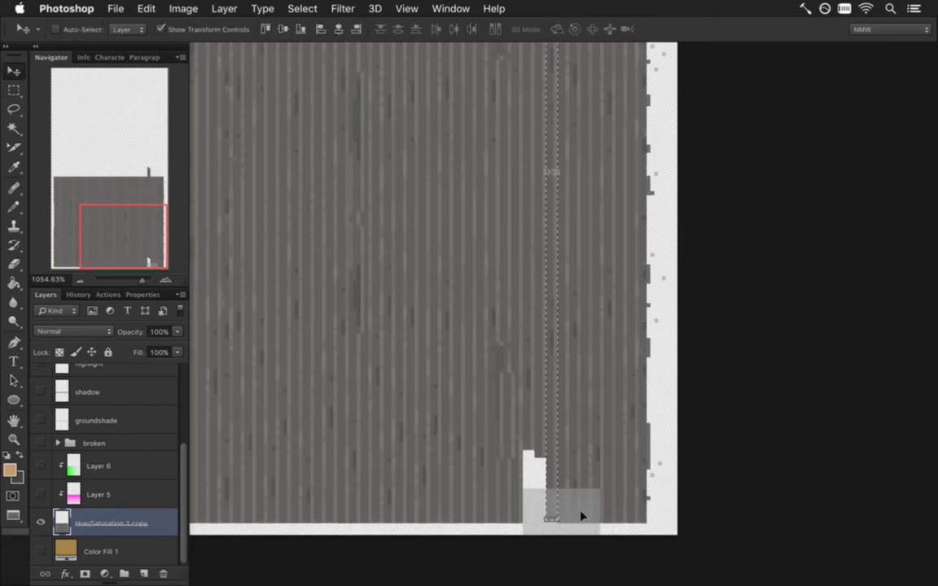
{"action": "key", "text": "Up"}
{"action": "key", "text": "Up"}
{"action": "key", "text": "Up"}
{"action": "key", "text": "Up"}
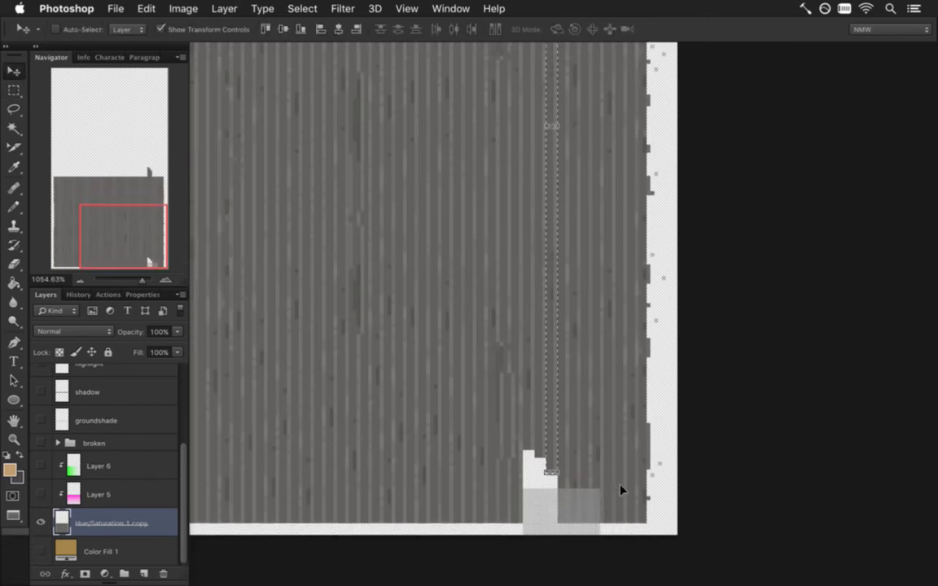
{"action": "key", "text": "m"}
{"action": "key", "text": "ctrl+d"}
Step: Select the fourth strip to the right, raise it to two pixels below the third strip's top, and deselect
{"action": "left_click_drag", "start_coordinate": [560, 534], "coordinate": [562, 125]}
{"action": "key", "text": "v"}
{"action": "key", "text": "Up"}
{"action": "key", "text": "Up"}
{"action": "key", "text": "Up"}
{"action": "key", "text": "Up"}
{"action": "key", "text": "Up"}
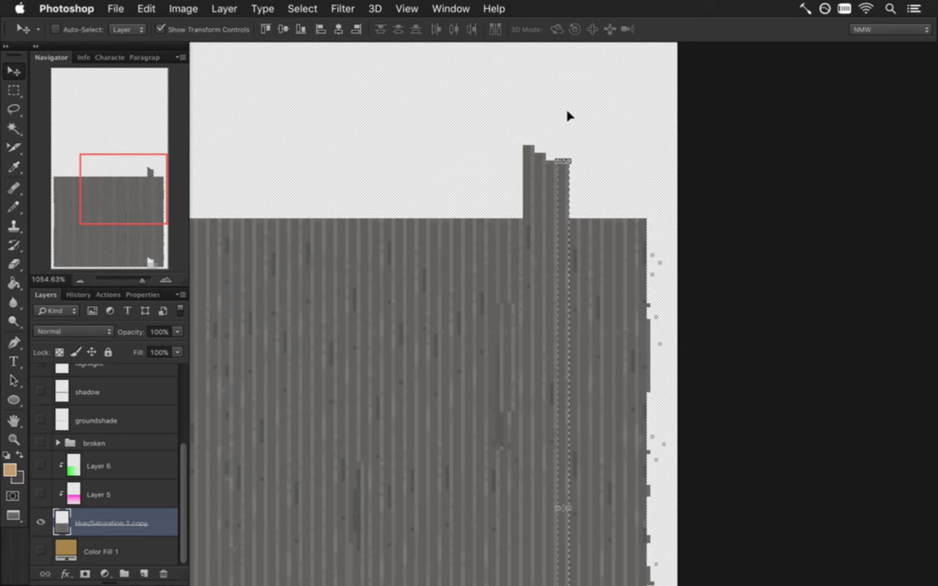
{"action": "key", "text": "ctrl+d"}
{"action": "key", "text": "m"}
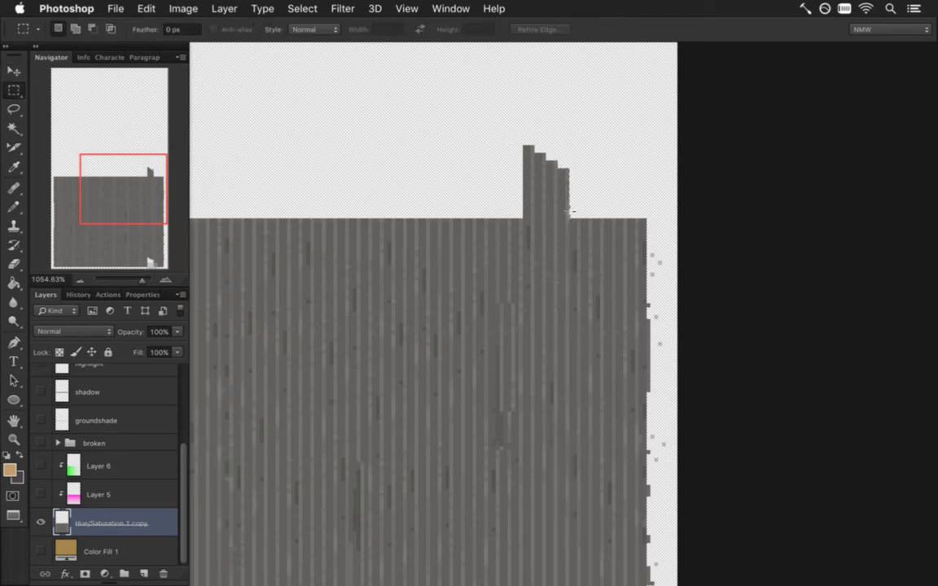
Step: Select the fifth strip to the right, raise it to two pixels below the fourth strip's top, and deselect
{"action": "left_click_drag", "start_coordinate": [572, 210], "coordinate": [576, 560]}
{"action": "key", "text": "v"}
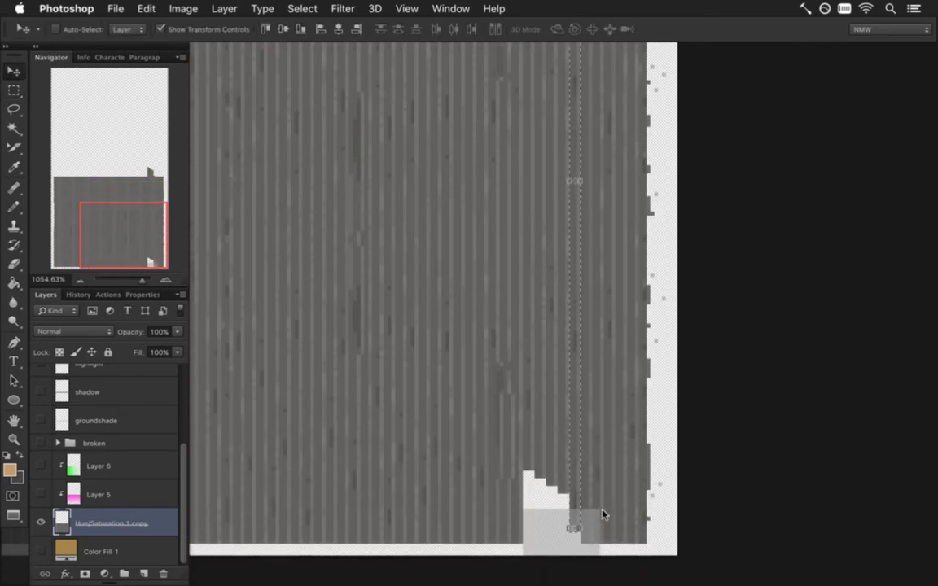
{"action": "left_click_drag", "start_coordinate": [604, 506], "coordinate": [603, 513]}
{"action": "key", "text": "m"}
{"action": "key", "text": "ctrl+d"}
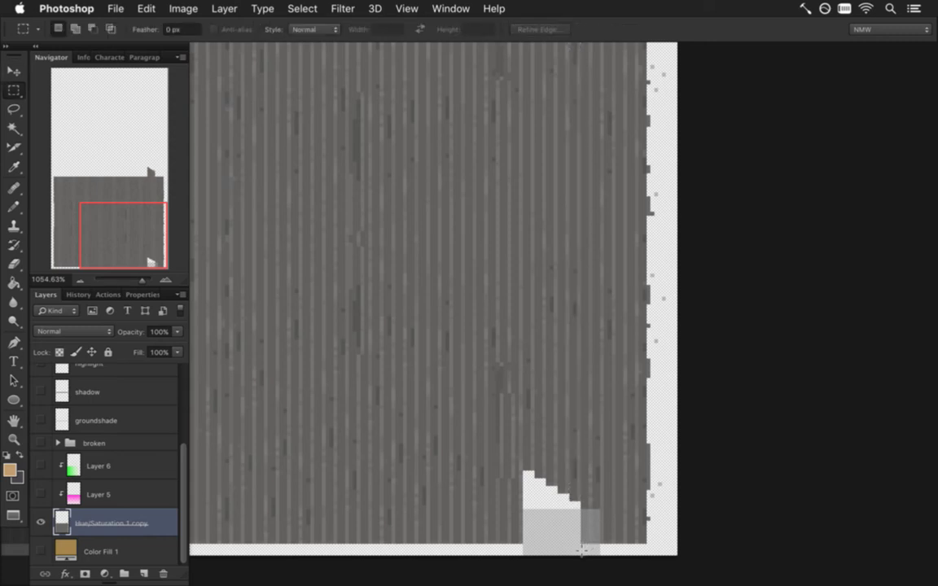
Step: Select the sixth strip to the right, raise it to two pixels below the fifth strip's top, and deselect
{"action": "left_click_drag", "start_coordinate": [581, 551], "coordinate": [586, 104]}
{"action": "key", "text": "v"}
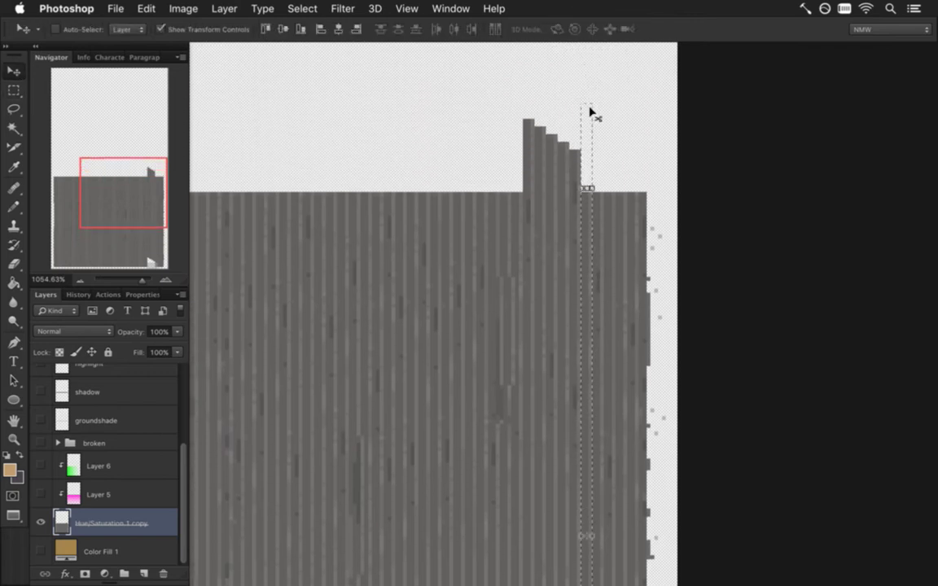
{"action": "key", "text": "Up"}
{"action": "key", "text": "Up"}
{"action": "key", "text": "Up"}
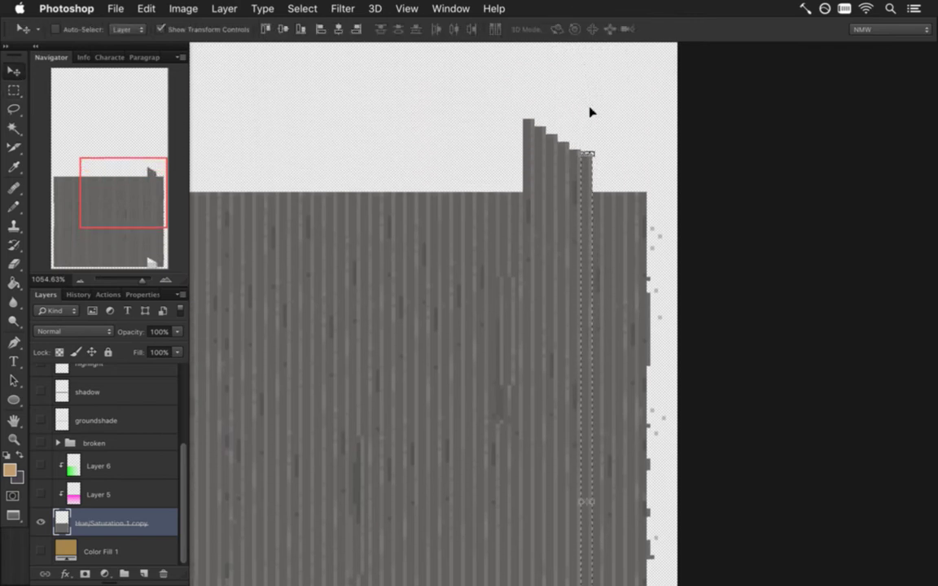
{"action": "key", "text": "m"}
{"action": "key", "text": "super+d"}
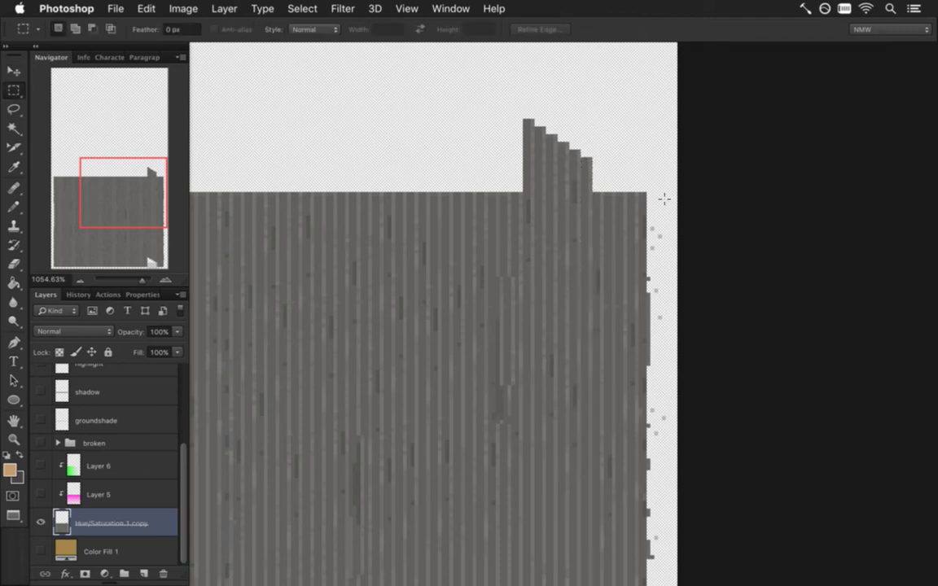
Step: Step back through the sixth strip's move and set its top one pixel below the fifth strip's, then deselect
{"action": "key", "text": "super+alt+z"}
{"action": "key", "text": "super+alt+z"}
{"action": "key", "text": "super+shift+z"}
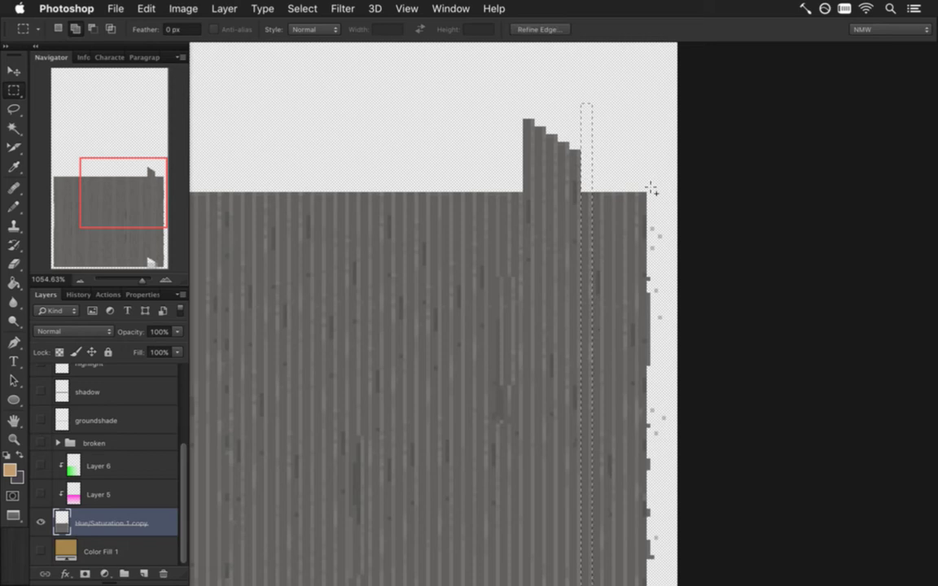
{"action": "key", "text": "v"}
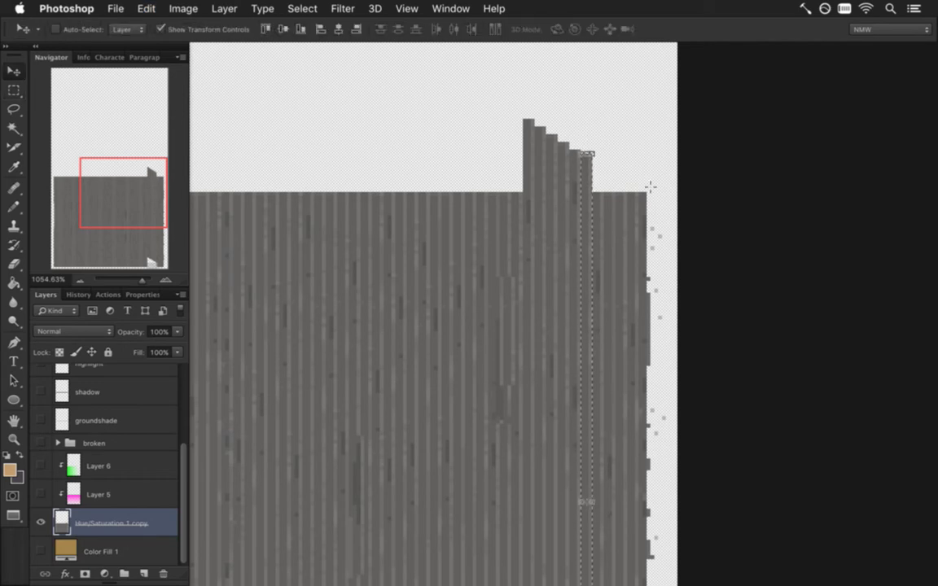
{"action": "key", "text": "m"}
{"action": "left_click", "coordinate": [610, 223]}
Step: Select the seventh strip to the right, raise it to one pixel below the sixth strip's top, and deselect
{"action": "left_click_drag", "start_coordinate": [595, 187], "coordinate": [603, 544]}
{"action": "key", "text": "v"}
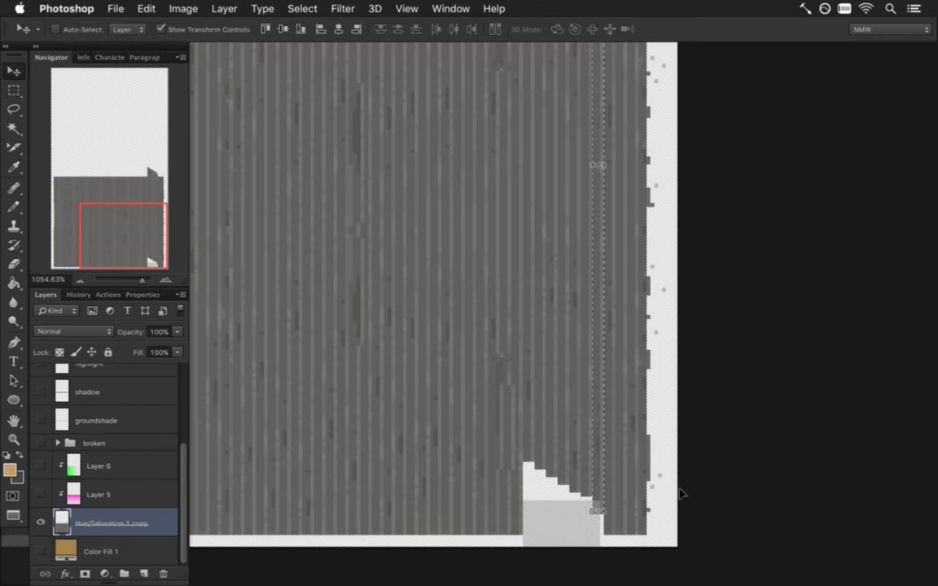
{"action": "key", "text": "m"}
{"action": "key", "text": "ctrl+d"}
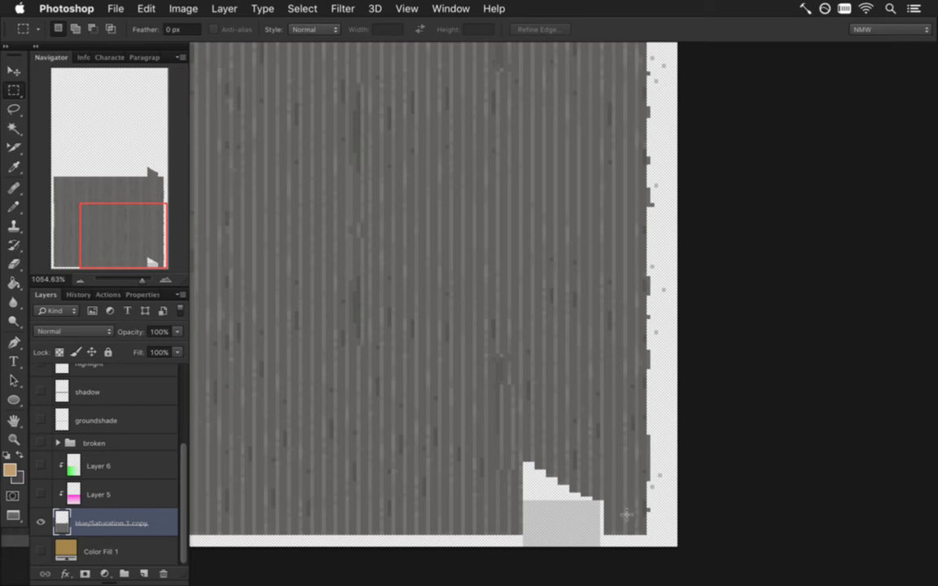
Step: Select the eighth strip to the right, raise it to three pixels below the seventh strip's top, and deselect
{"action": "left_click_drag", "start_coordinate": [608, 501], "coordinate": [614, 109]}
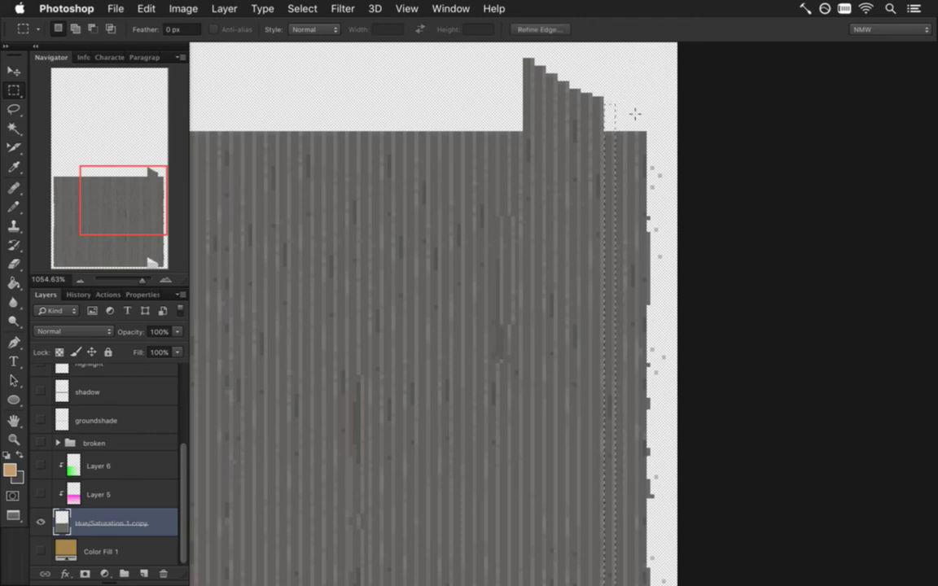
{"action": "key", "text": "v"}
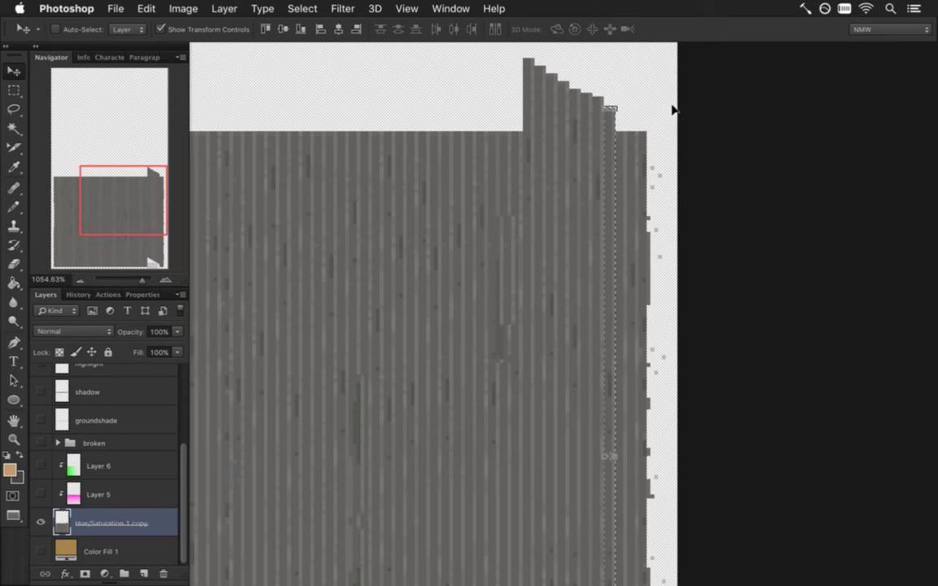
{"action": "key", "text": "m"}
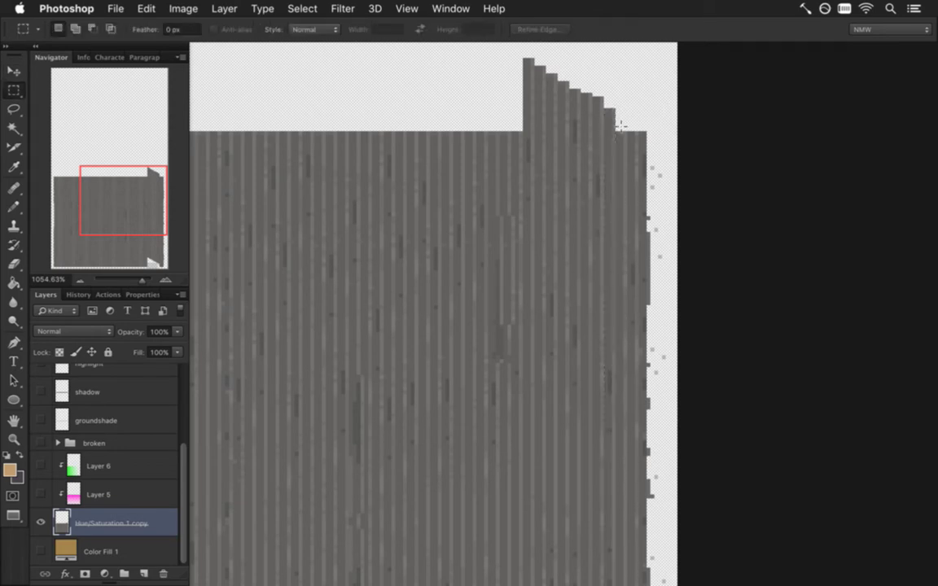
Step: Select the ninth strip to the right, raise it to two pixels below the eighth strip's top, and deselect
{"action": "left_click_drag", "start_coordinate": [619, 127], "coordinate": [623, 550]}
{"action": "key", "text": "v"}
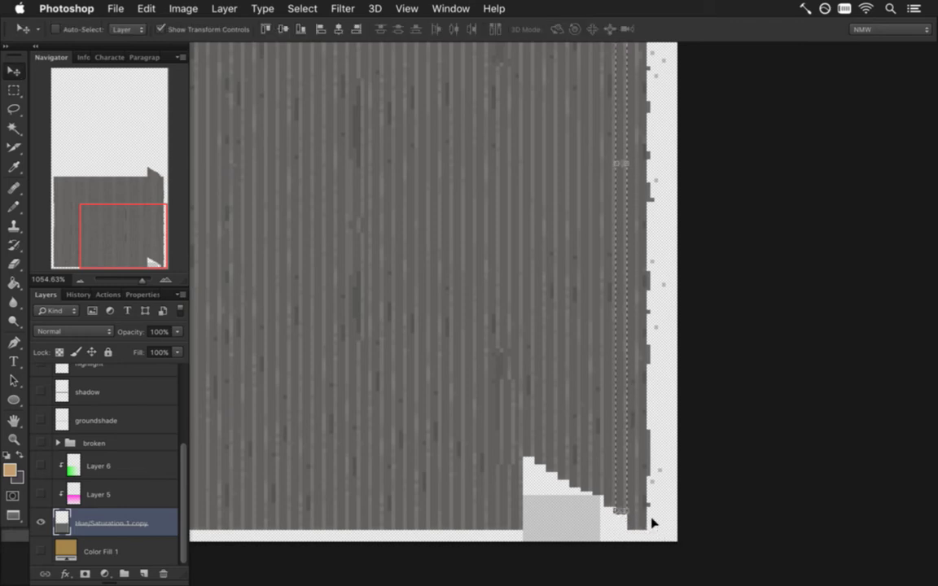
{"action": "key", "text": "m"}
Step: Select the tenth strip to the right, raise it to two pixels below the ninth strip's top, and deselect
{"action": "left_click_drag", "start_coordinate": [627, 536], "coordinate": [634, 122]}
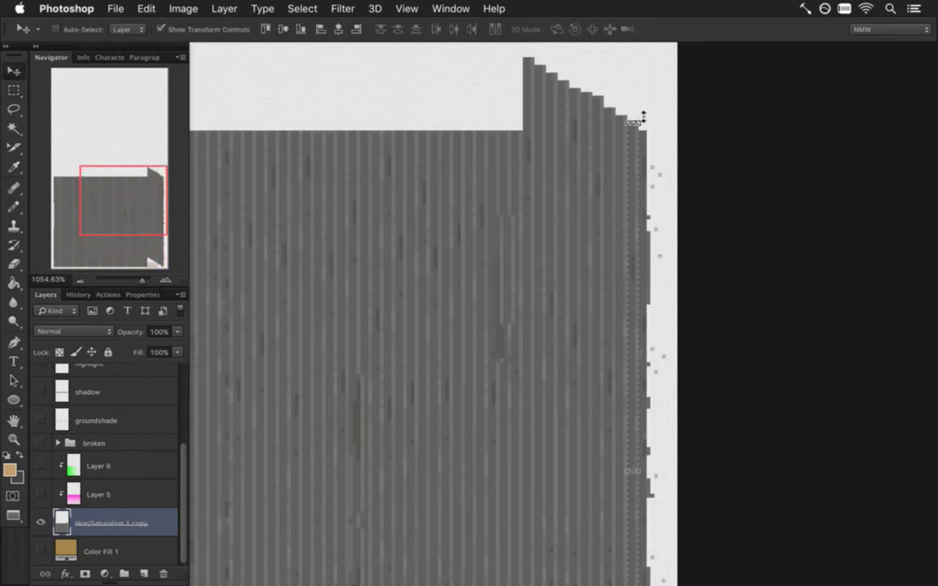
{"action": "left_click", "coordinate": [720, 212]}
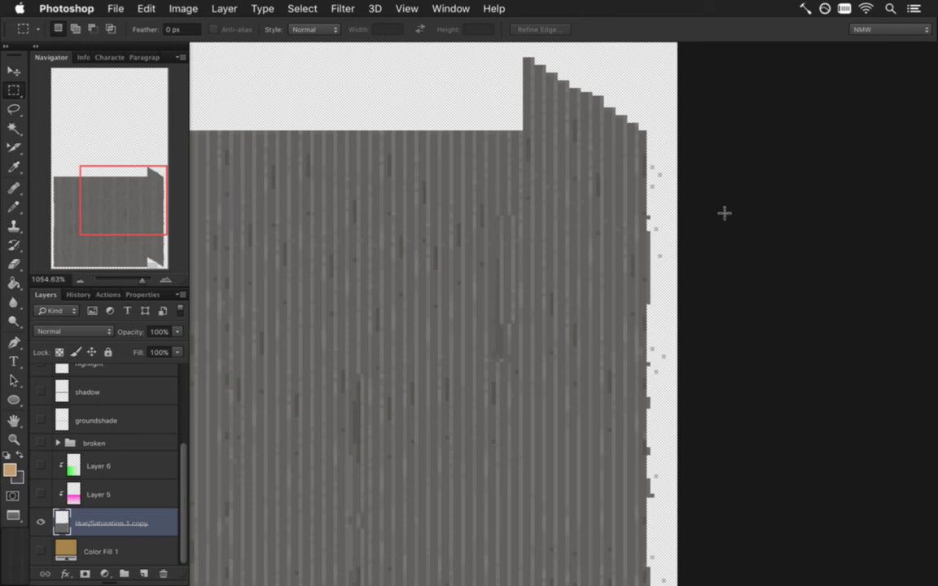
Step: Examine the slope's stepped top and bottom edges against the guide block and the unsloped remainder of the stairs
{"action": "scroll", "coordinate": [567, 207], "scroll_direction": "down", "scroll_amount": 10}
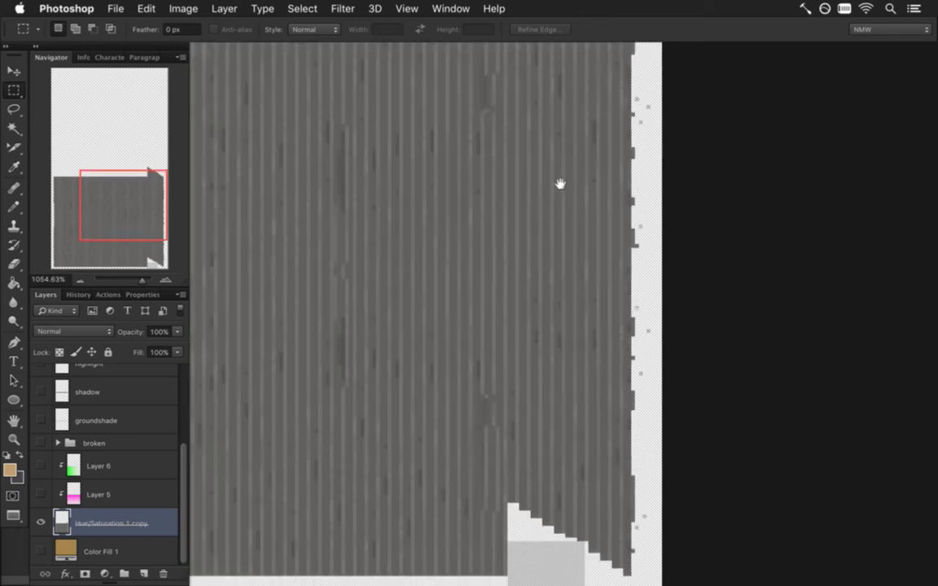
{"action": "scroll", "coordinate": [585, 319], "scroll_direction": "up", "scroll_amount": 5}
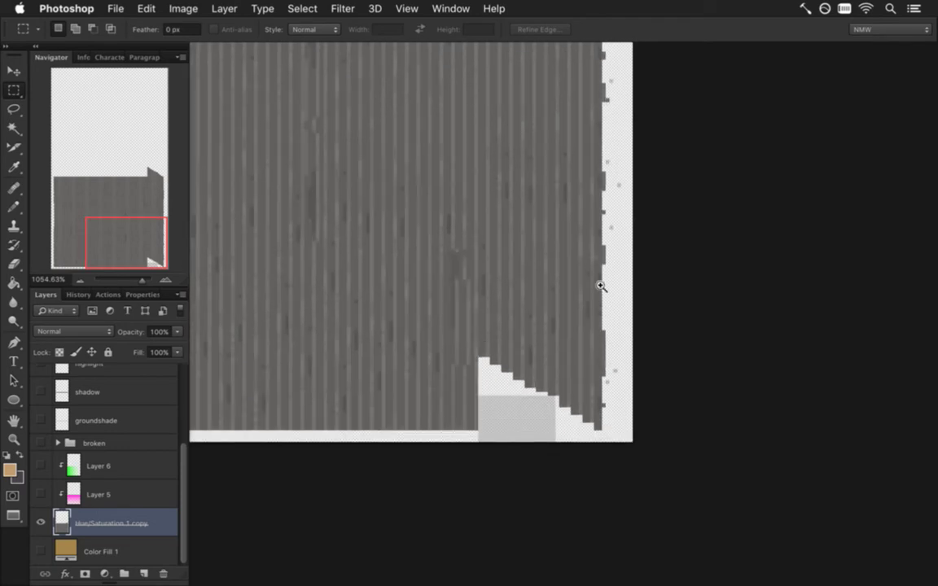
{"action": "scroll", "coordinate": [566, 284], "scroll_direction": "down", "scroll_amount": 4}
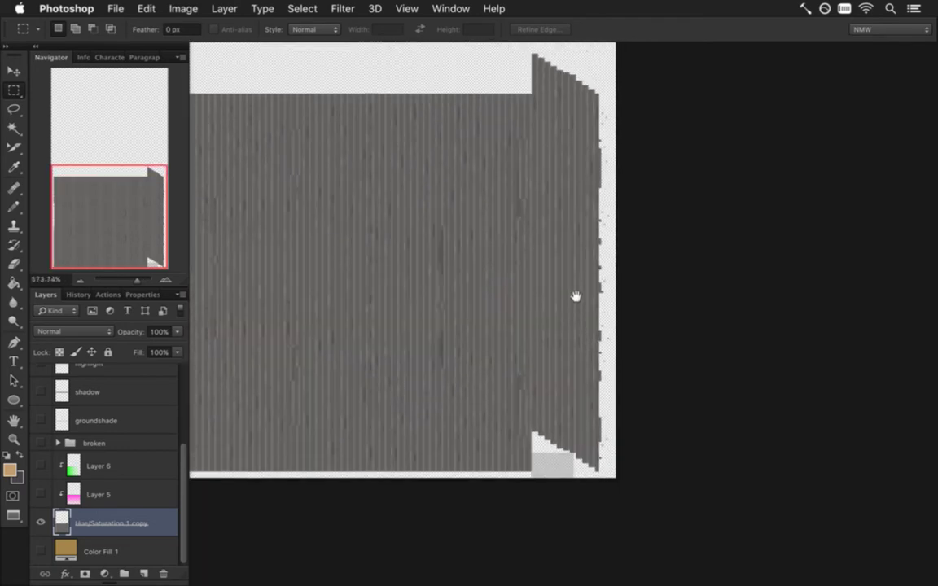
{"action": "left_click_drag", "start_coordinate": [558, 161], "coordinate": [590, 250]}
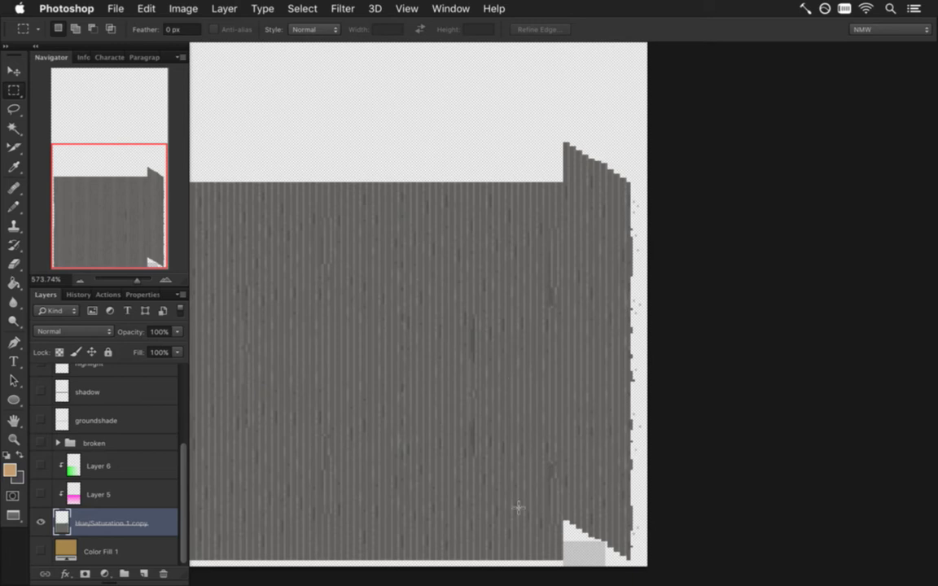
{"action": "left_click_drag", "start_coordinate": [505, 534], "coordinate": [448, 532]}
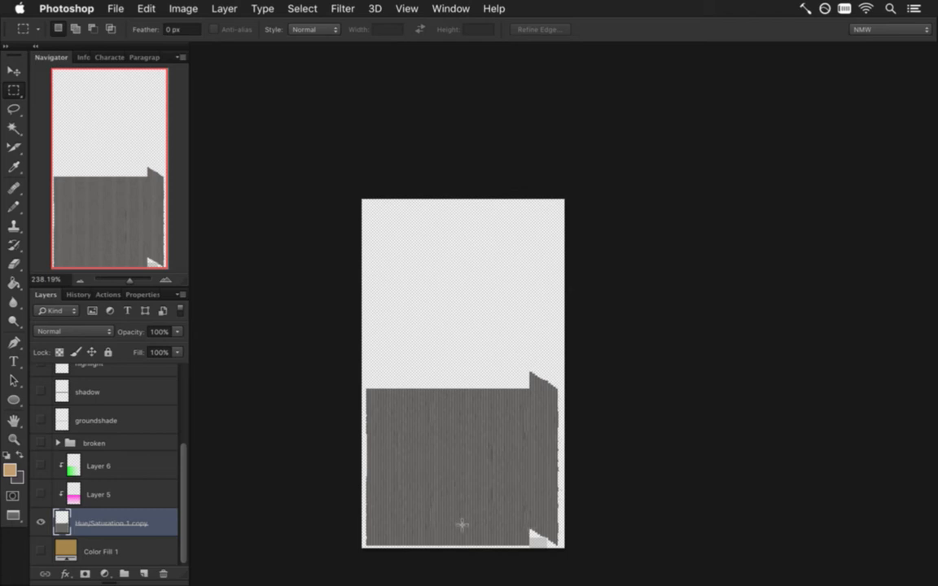
{"action": "left_click_drag", "start_coordinate": [547, 529], "coordinate": [649, 544]}
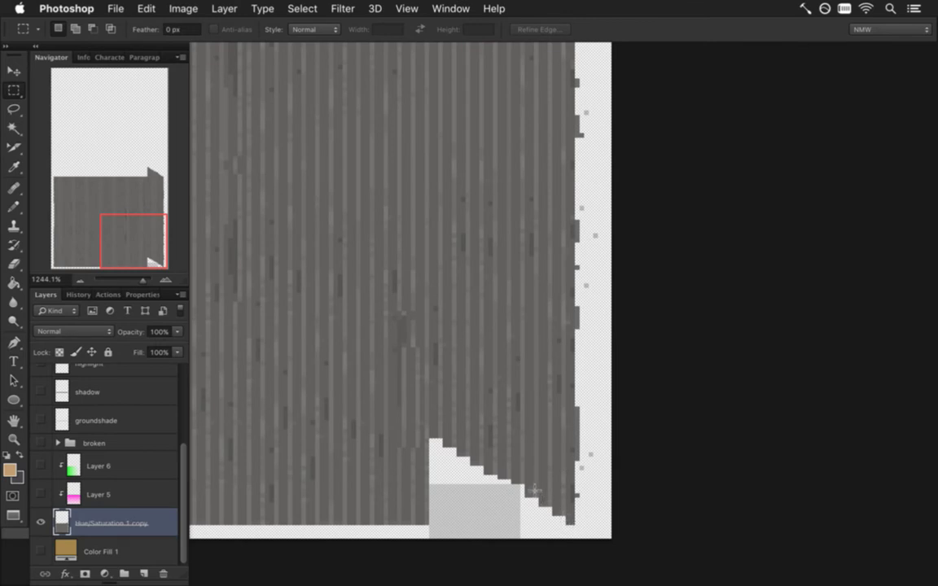
{"action": "left_click_drag", "start_coordinate": [559, 516], "coordinate": [479, 516]}
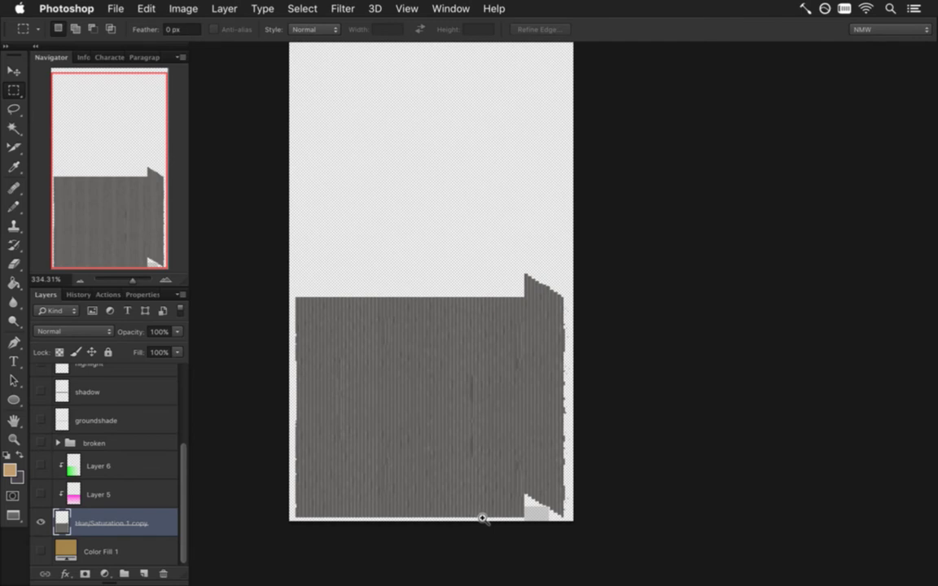
{"action": "left_click_drag", "start_coordinate": [286, 522], "coordinate": [356, 487]}
{"action": "left_click_drag", "start_coordinate": [393, 442], "coordinate": [330, 451]}
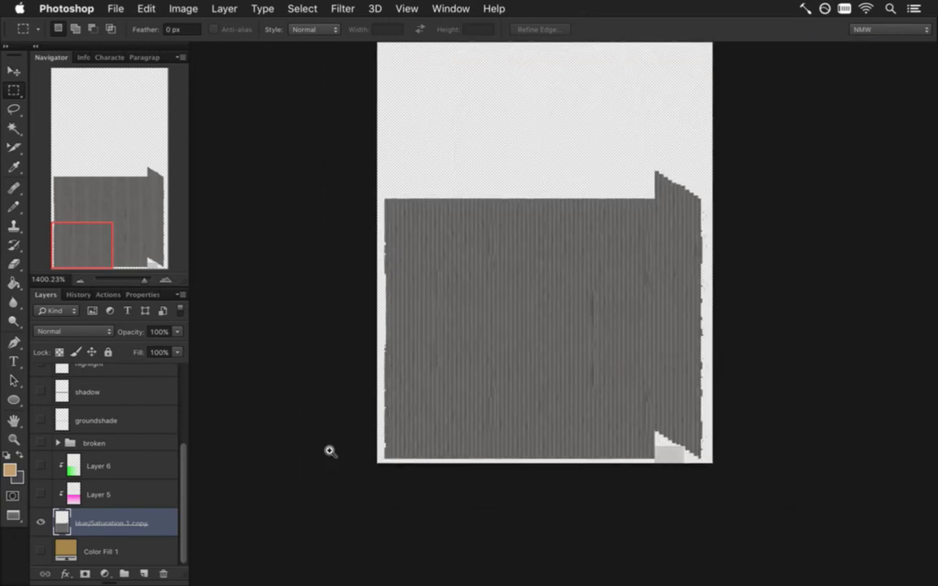
{"action": "left_click_drag", "start_coordinate": [569, 441], "coordinate": [593, 440]}
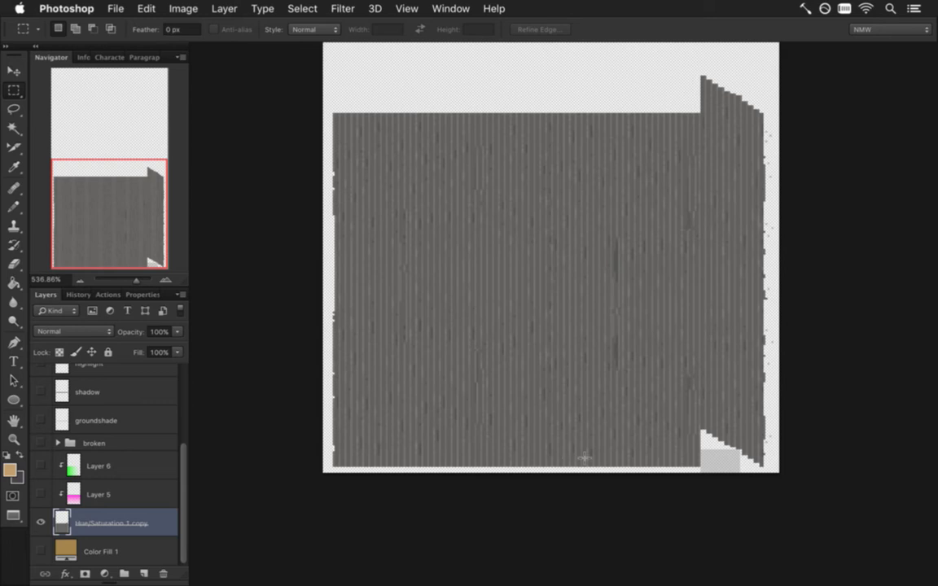
Step: Delete the flat middle section of the stairs, keeping the 15-pixel-wide left end and the sloped strips, and deselect
{"action": "left_click_drag", "start_coordinate": [699, 480], "coordinate": [356, 126]}
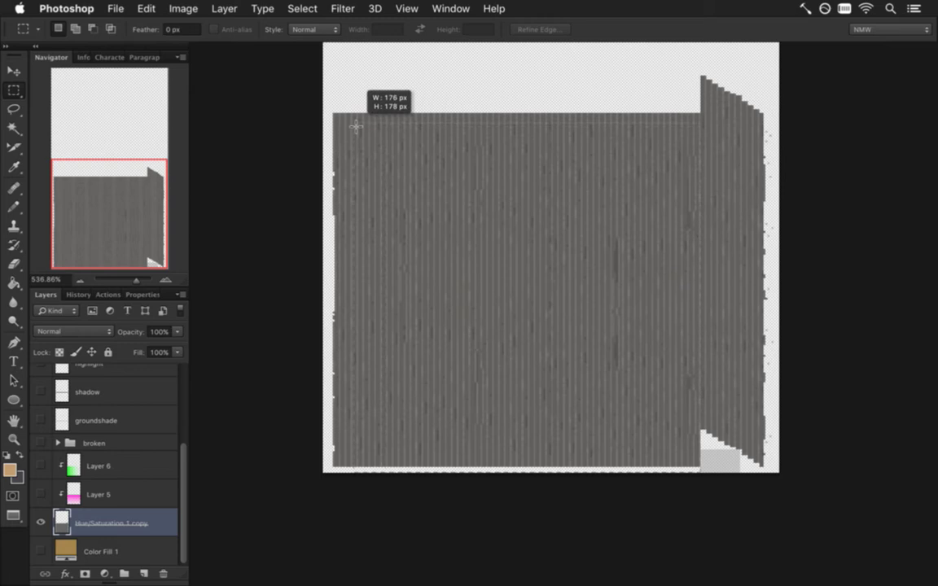
{"action": "mouse_move", "coordinate": [355, 126]}
{"action": "left_mouse_down"}
{"action": "mouse_move", "coordinate": [314, 125]}
{"action": "mouse_move", "coordinate": [347, 125]}
{"action": "left_mouse_up"}
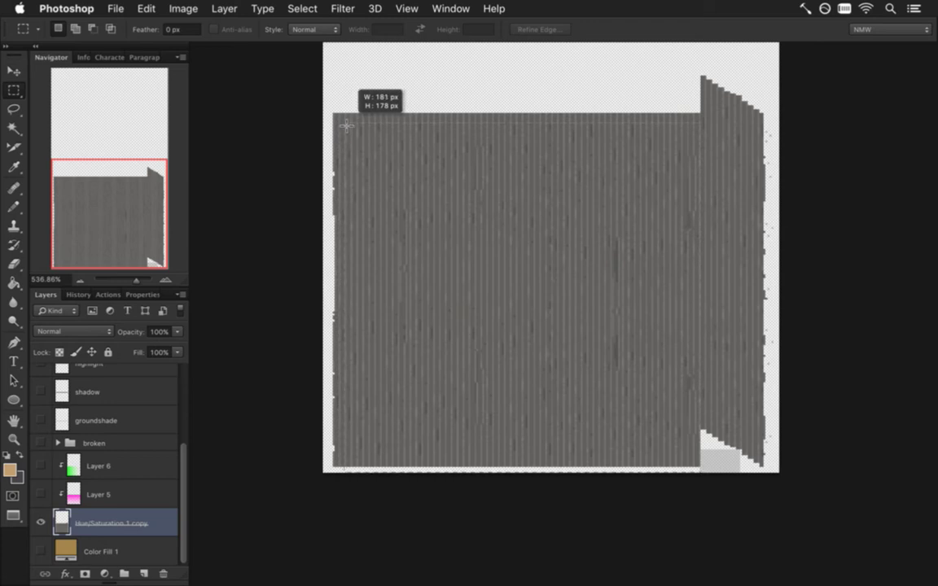
{"action": "left_click_drag", "start_coordinate": [346, 126], "coordinate": [362, 124]}
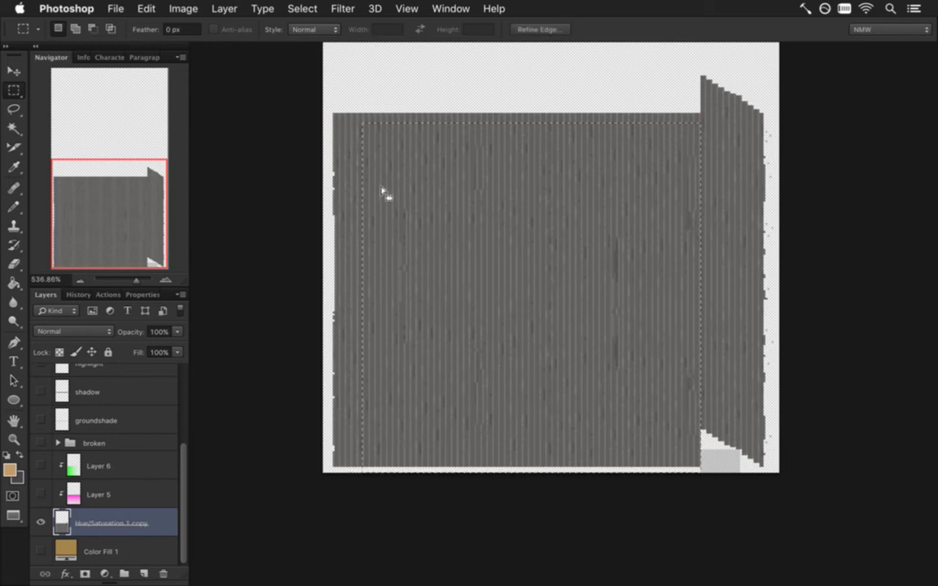
{"action": "key", "text": "shift"}
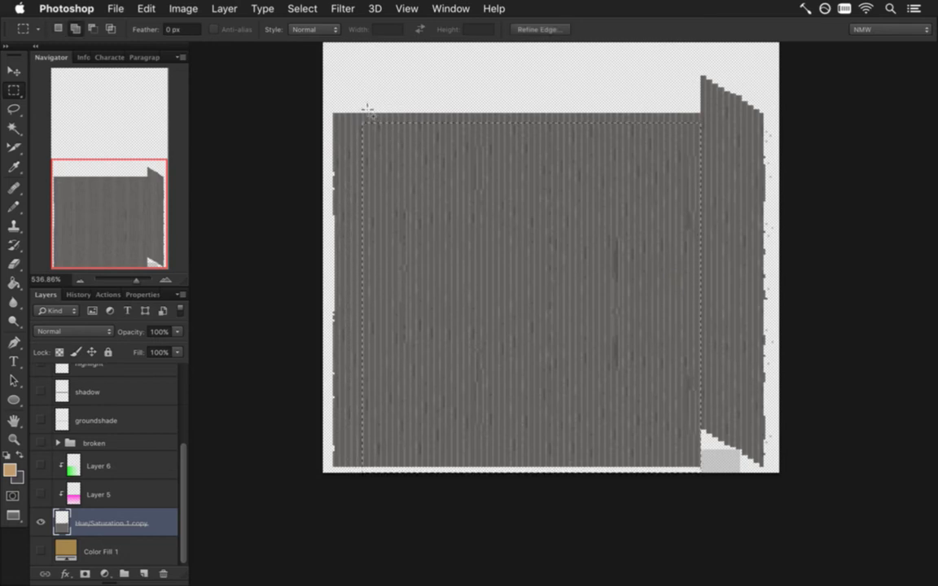
{"action": "left_click_drag", "start_coordinate": [363, 104], "coordinate": [701, 193]}
{"action": "key", "text": "Delete"}
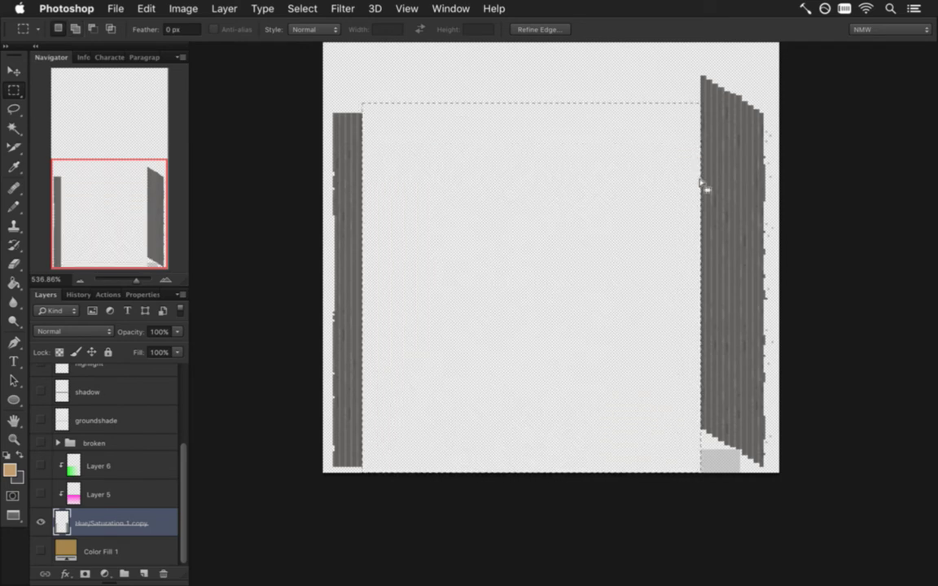
{"action": "left_click", "coordinate": [522, 89]}
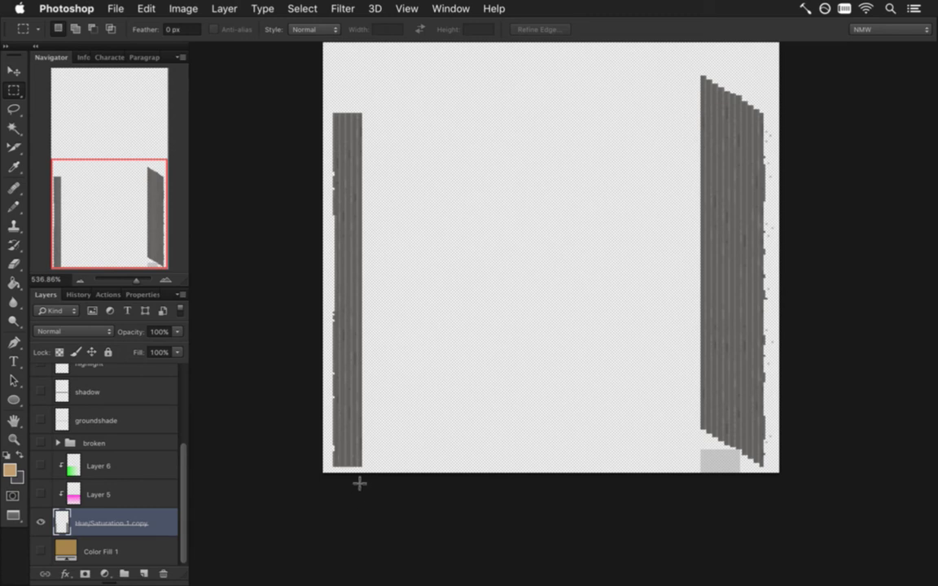
Step: Move the remaining left end piece flush against the slope's left side, one pixel above its first strip, and deselect
{"action": "left_click_drag", "start_coordinate": [360, 483], "coordinate": [301, 40]}
{"action": "left_click_drag", "start_coordinate": [462, 567], "coordinate": [431, 247]}
{"action": "key", "text": "super"}
{"action": "left_click_drag", "start_coordinate": [327, 259], "coordinate": [663, 217]}
{"action": "key", "text": "super+space"}
{"action": "left_click_drag", "start_coordinate": [661, 543], "coordinate": [739, 552]}
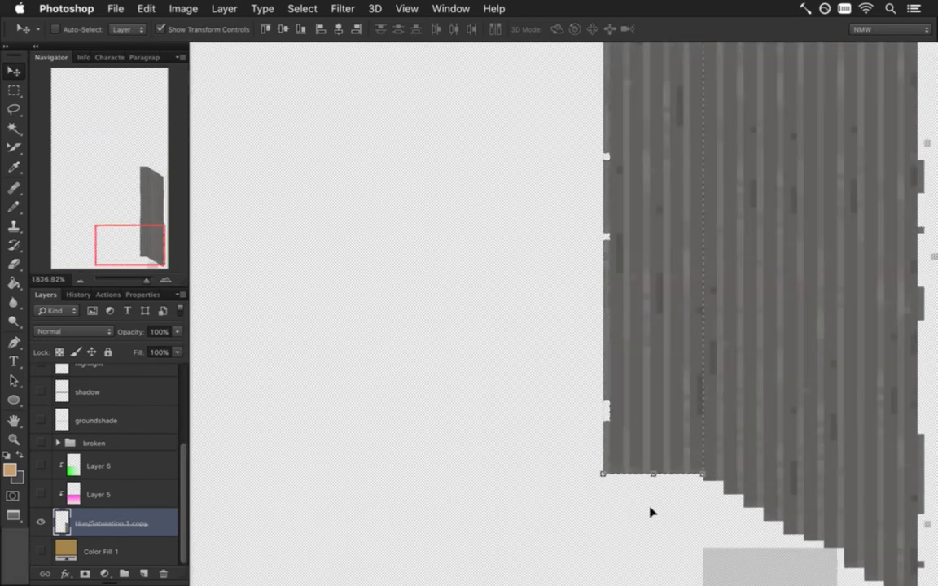
{"action": "key", "text": "m"}
{"action": "key", "text": "super+space"}
{"action": "left_click_drag", "start_coordinate": [649, 528], "coordinate": [622, 523]}
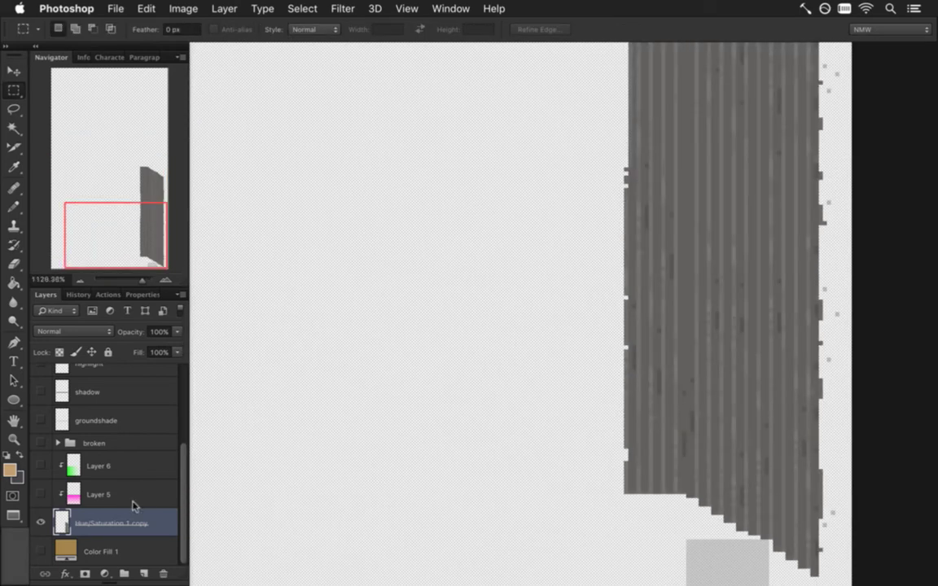
Step: Duplicate the Layer 7 copy guide block and place the duplicate diagonally so its lower-right corner touches the original's upper-left corner
{"action": "scroll", "coordinate": [176, 505], "scroll_direction": "up", "scroll_amount": 5}
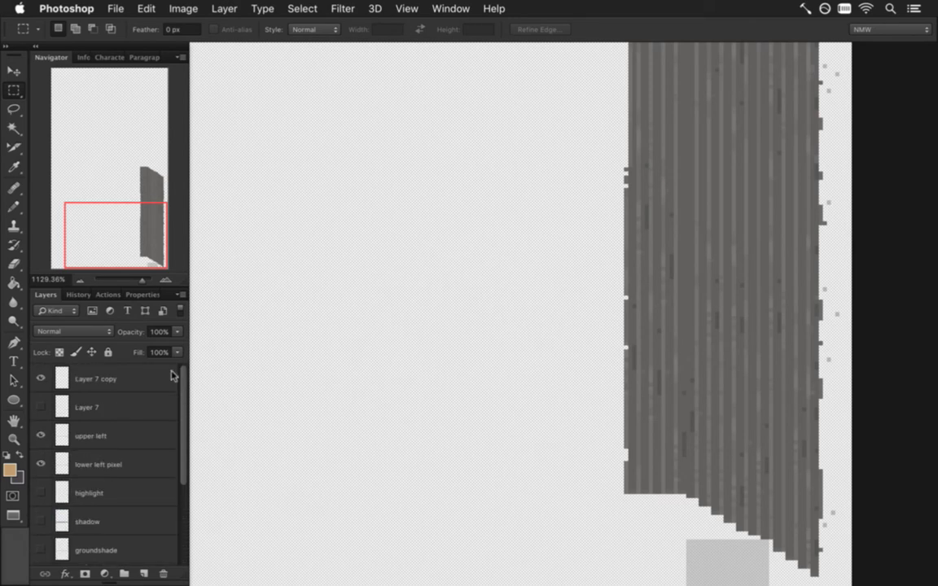
{"action": "left_click", "coordinate": [128, 384]}
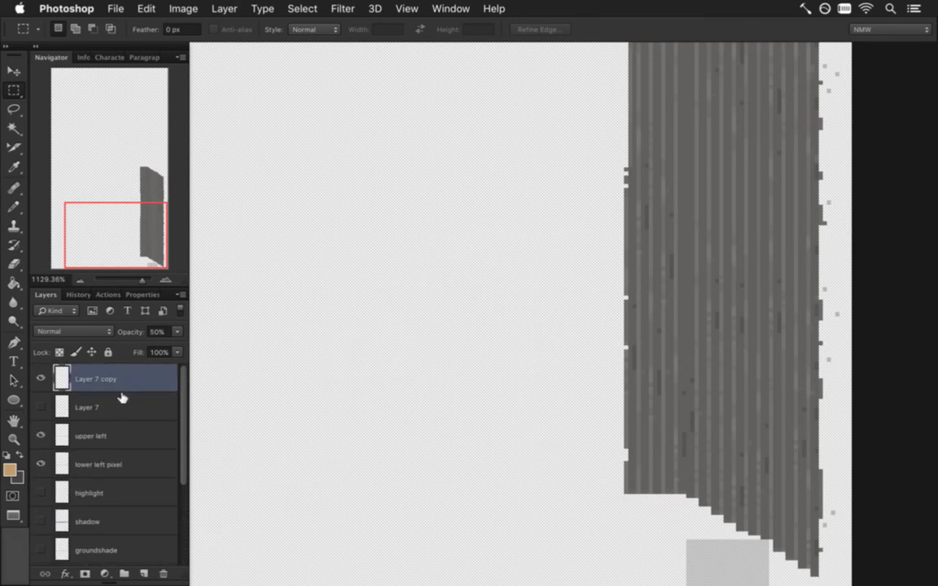
{"action": "key", "text": "super+j"}
{"action": "key", "text": "v"}
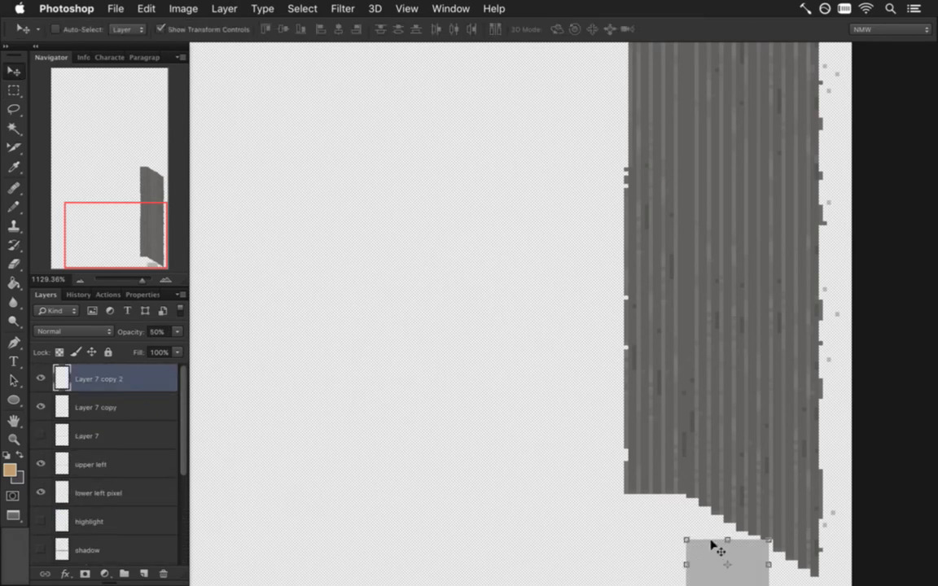
{"action": "left_click_drag", "start_coordinate": [715, 547], "coordinate": [628, 493]}
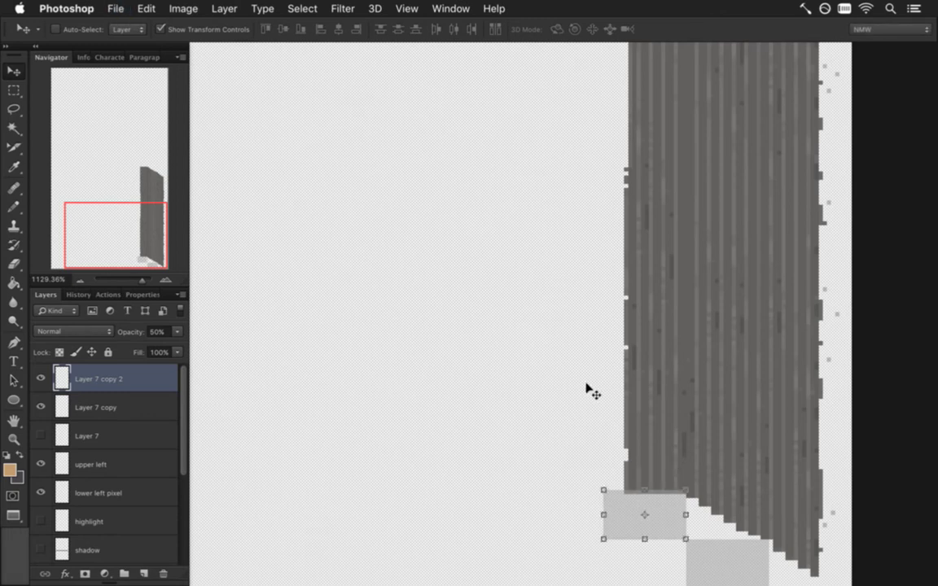
{"action": "key", "text": "m"}
{"action": "scroll", "coordinate": [624, 356], "scroll_direction": "right", "scroll_amount": 5}
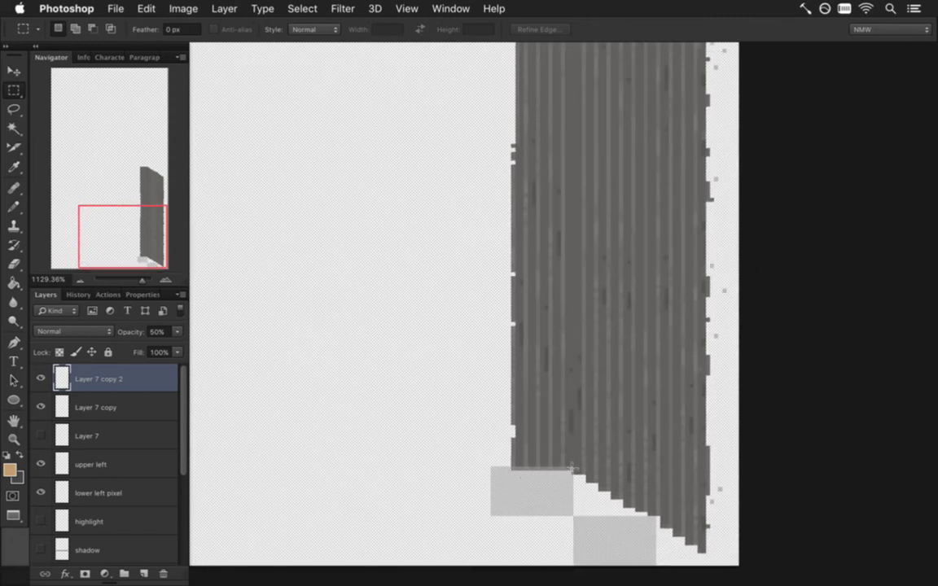
{"action": "left_click_drag", "start_coordinate": [578, 479], "coordinate": [482, 435]}
{"action": "left_click_drag", "start_coordinate": [525, 483], "coordinate": [569, 80]}
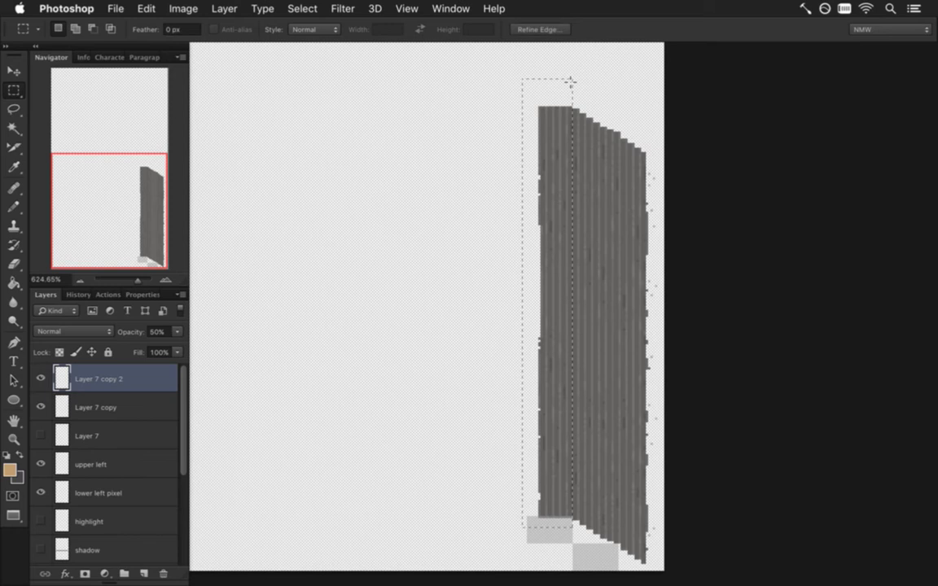
{"action": "key", "text": "v"}
{"action": "key", "text": "ctrl+d"}
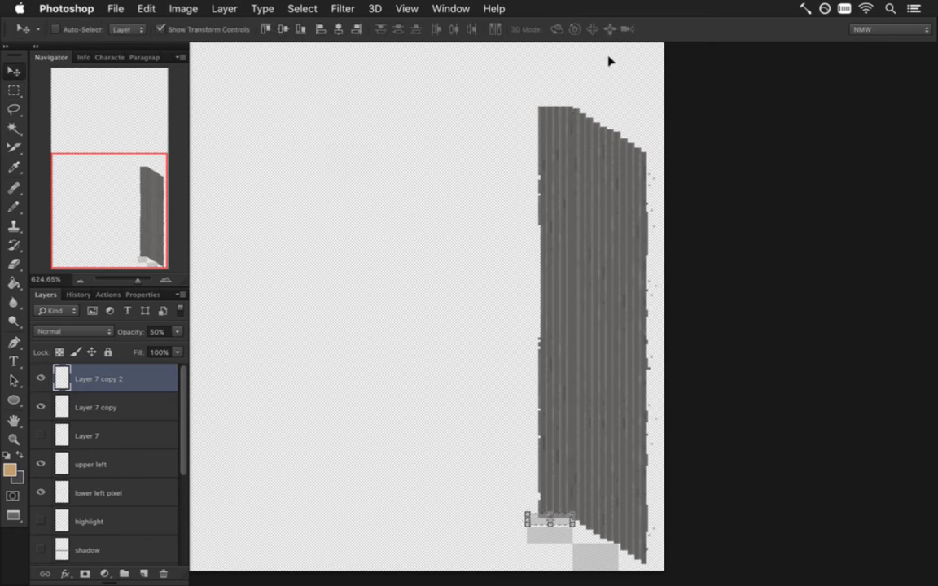
{"action": "key", "text": "ctrl+z"}
{"action": "key", "text": "m"}
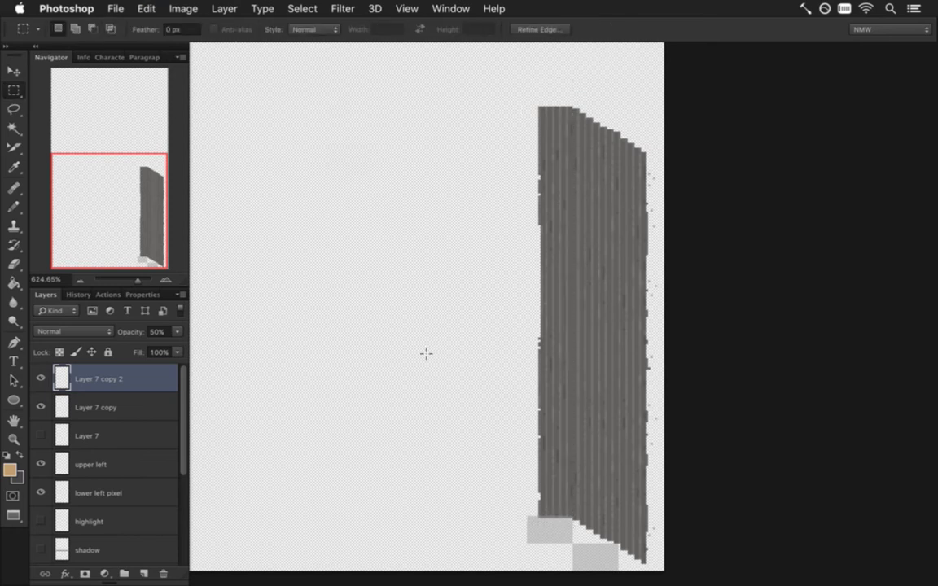
Step: On the Hue/Saturation 1 copy layer, select the flat left end piece, raise it one pixel, and deselect
{"action": "left_click_drag", "start_coordinate": [187, 444], "coordinate": [183, 513]}
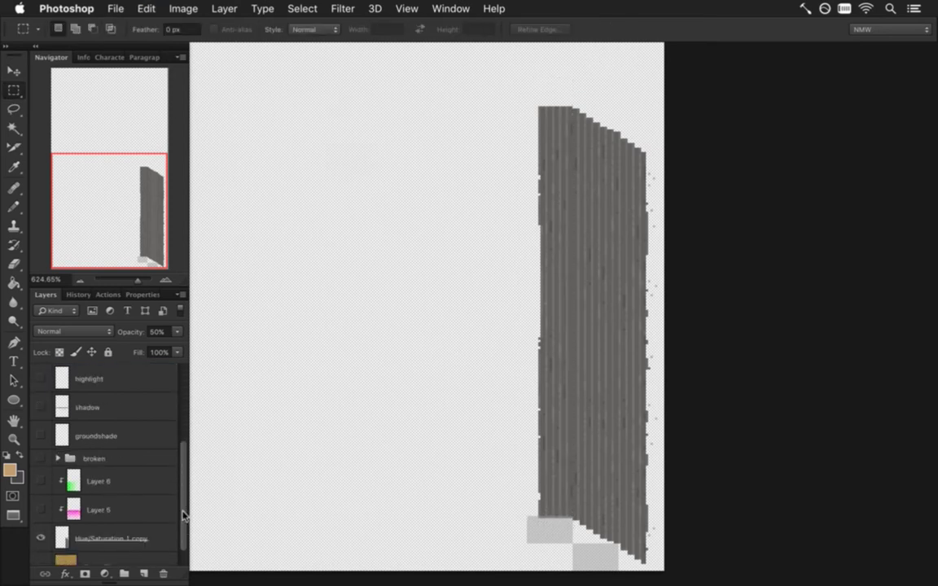
{"action": "left_click", "coordinate": [70, 533]}
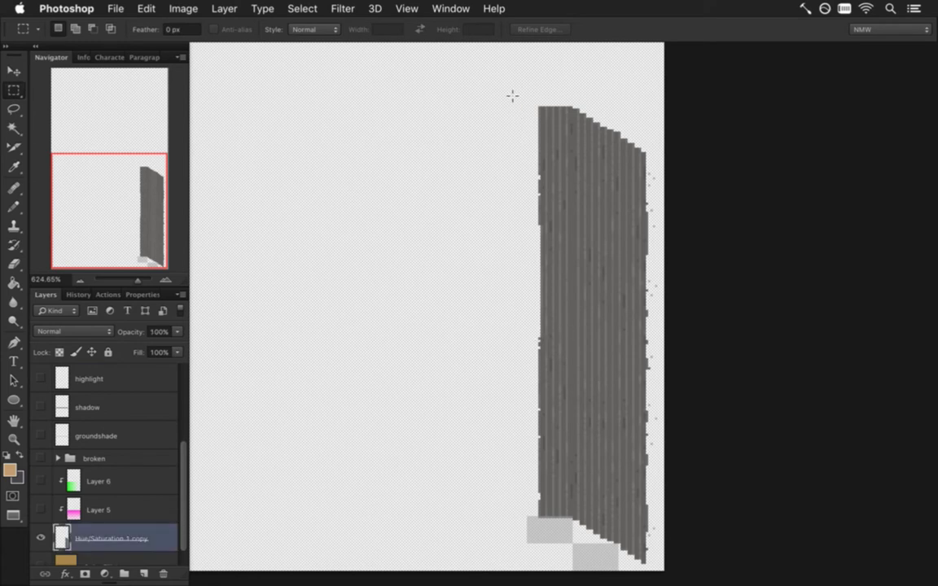
{"action": "left_click_drag", "start_coordinate": [511, 92], "coordinate": [571, 524]}
{"action": "key", "text": "v"}
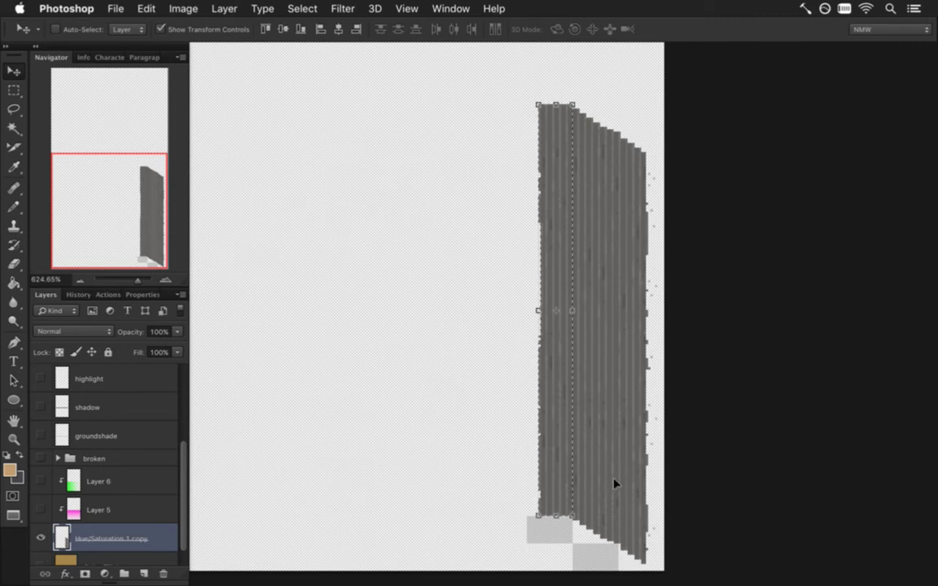
{"action": "key", "text": "m"}
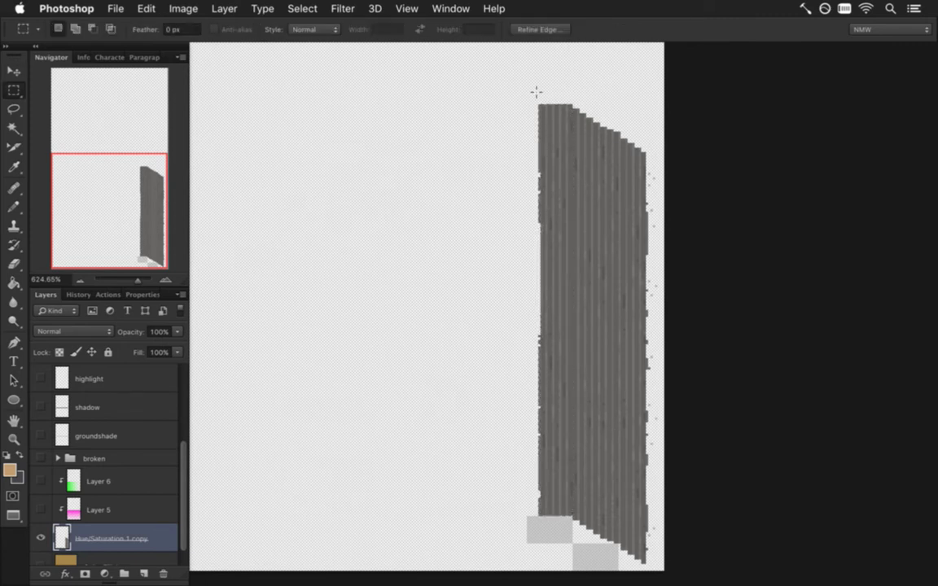
Step: Select the 12-pixel-wide flat left end of the stairs, raise it two pixels, and deselect
{"action": "left_click_drag", "start_coordinate": [513, 92], "coordinate": [563, 530]}
{"action": "key", "text": "v"}
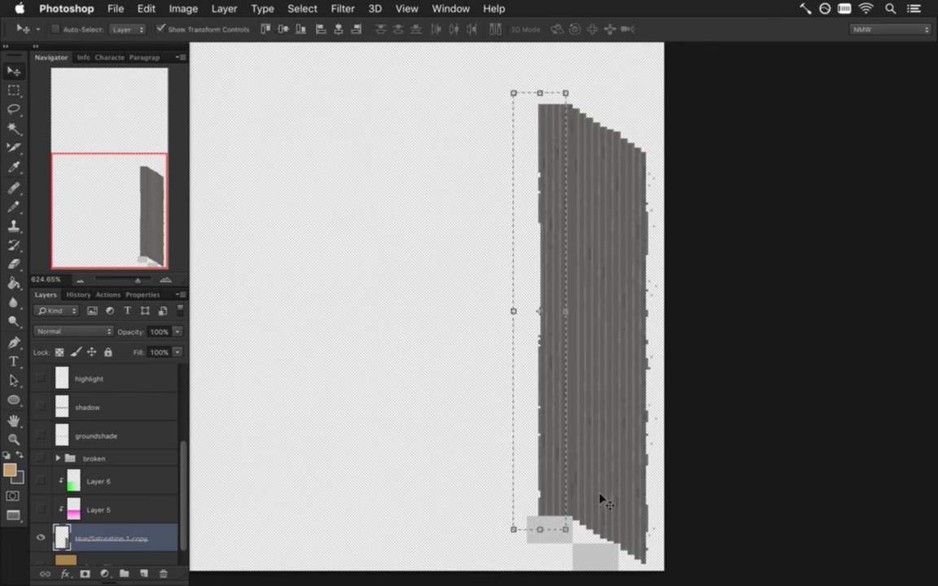
{"action": "left_click_drag", "start_coordinate": [603, 501], "coordinate": [601, 496]}
{"action": "key", "text": "m"}
{"action": "key", "text": "ctrl+d"}
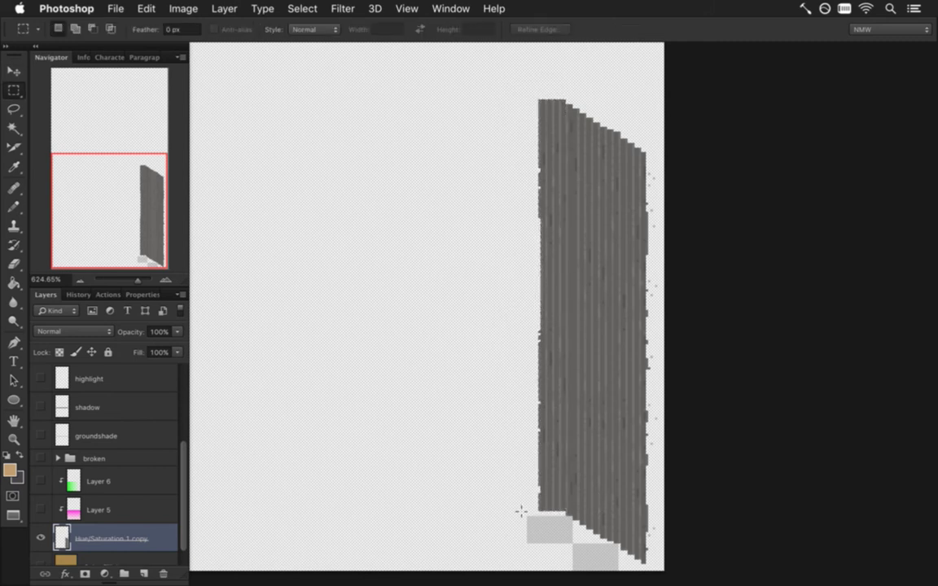
Step: Select the outermost 9 pixels of the stairs' left end, raise them two pixels, and deselect
{"action": "left_click_drag", "start_coordinate": [519, 518], "coordinate": [563, 147]}
{"action": "key", "text": "v"}
{"action": "key", "text": "Up"}
{"action": "key", "text": "m"}
{"action": "key", "text": "ctrl+d"}
Step: Raise the outermost 6 pixels of the left end by one pixel, and the outermost 3-pixel strip by two more, and deselect
{"action": "left_click_drag", "start_coordinate": [496, 303], "coordinate": [460, 222]}
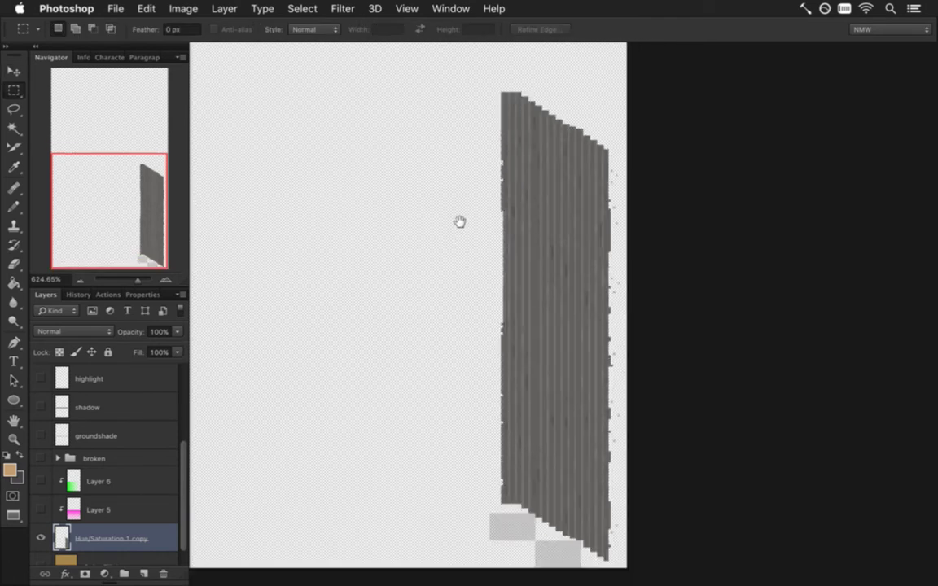
{"action": "left_click_drag", "start_coordinate": [465, 87], "coordinate": [515, 517]}
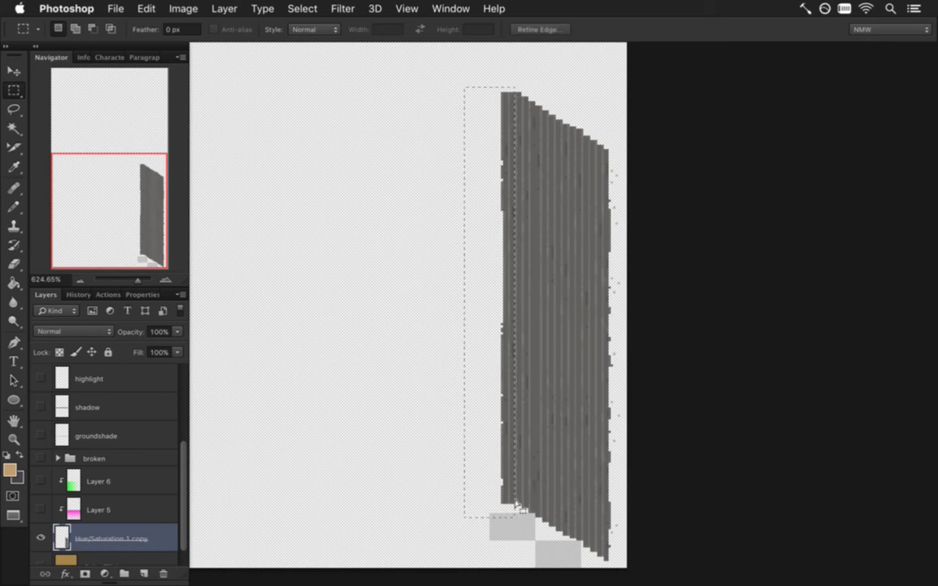
{"action": "key", "text": "v"}
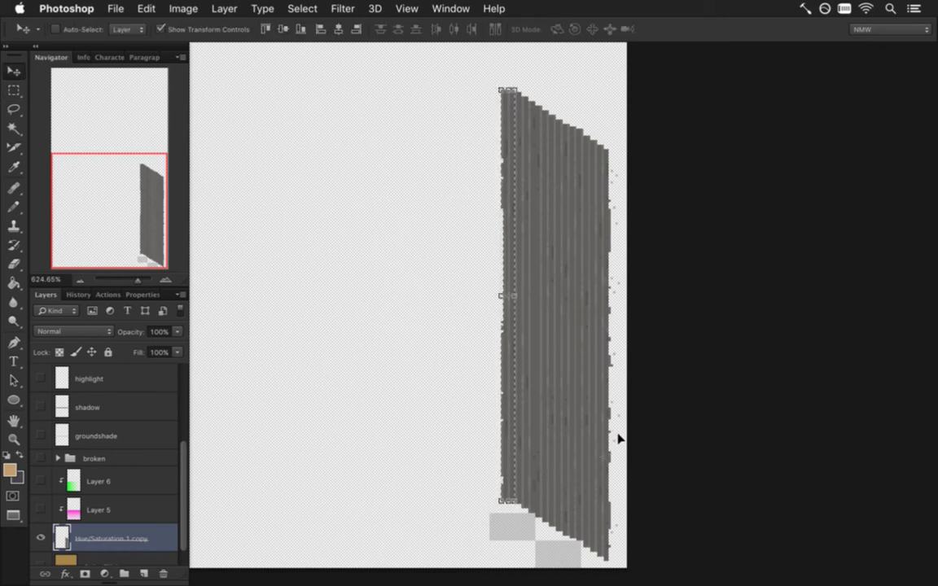
{"action": "key", "text": "m"}
{"action": "left_click_drag", "start_coordinate": [467, 79], "coordinate": [507, 509]}
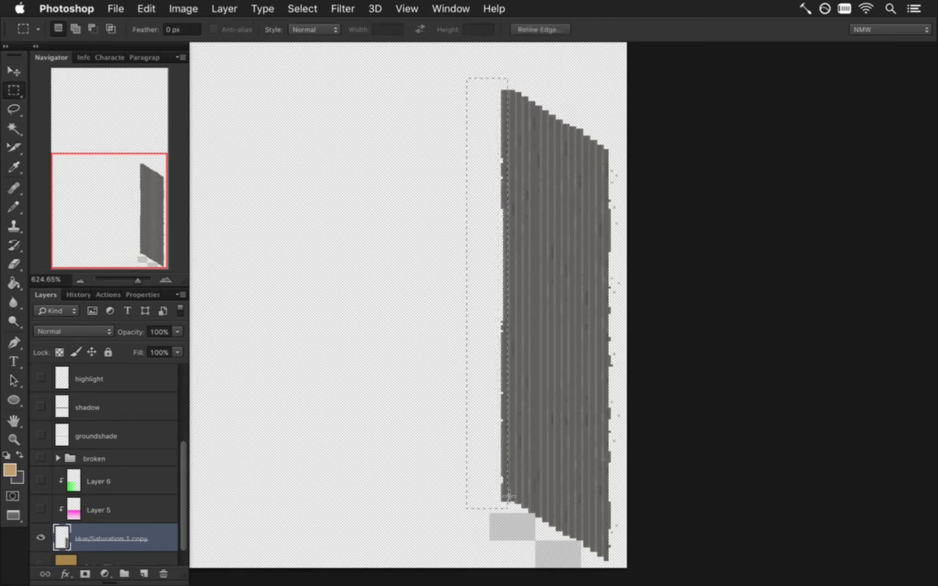
{"action": "key", "text": "v"}
{"action": "key", "text": "ctrl+d"}
{"action": "key", "text": "m"}
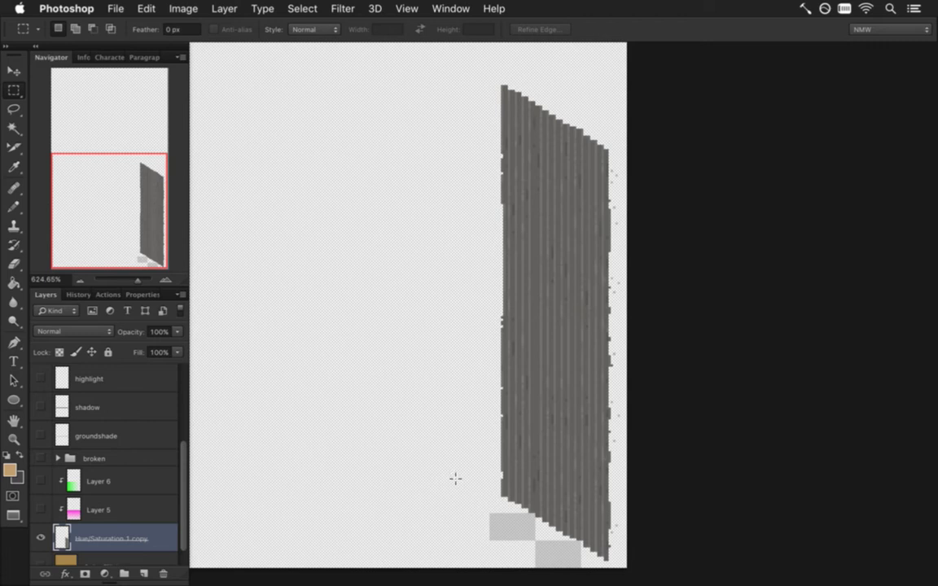
Step: Select the loose pixels along the stairs' right edge, subtracting small areas along the ragged edge from the selection
{"action": "left_click_drag", "start_coordinate": [543, 460], "coordinate": [503, 461]}
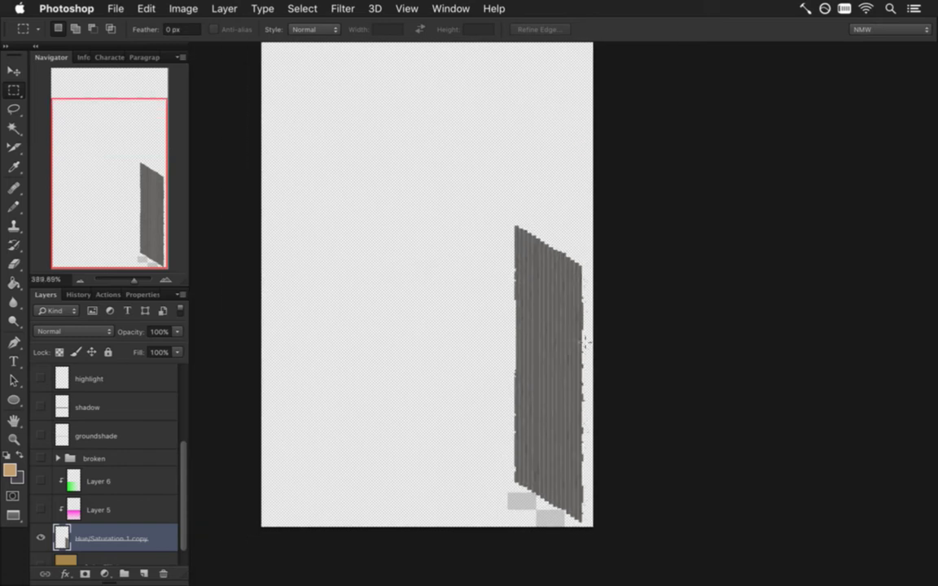
{"action": "left_click_drag", "start_coordinate": [596, 276], "coordinate": [585, 525]}
{"action": "left_click_drag", "start_coordinate": [590, 354], "coordinate": [640, 348]}
{"action": "left_click_drag", "start_coordinate": [570, 210], "coordinate": [577, 321]}
{"action": "left_click_drag", "start_coordinate": [568, 447], "coordinate": [572, 570]}
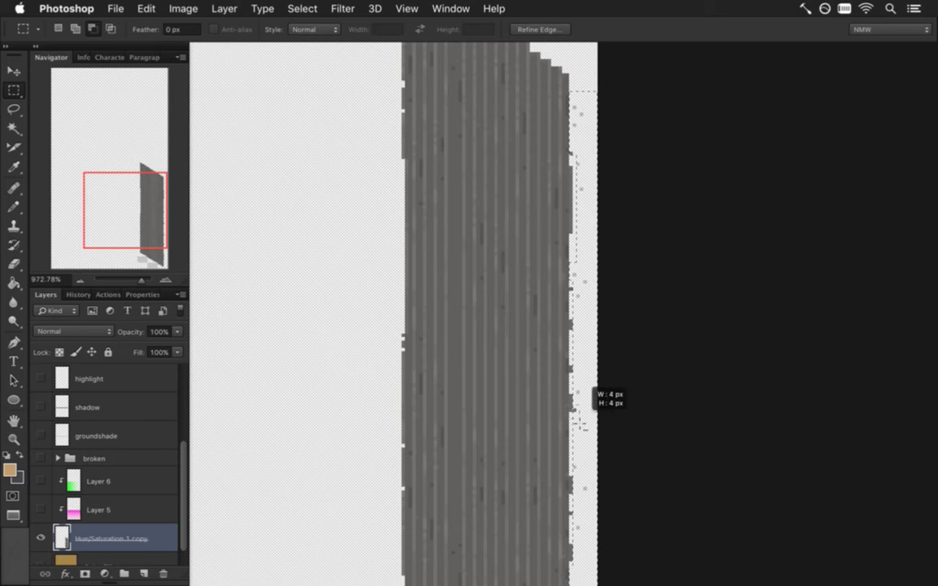
{"action": "key", "text": "alt"}
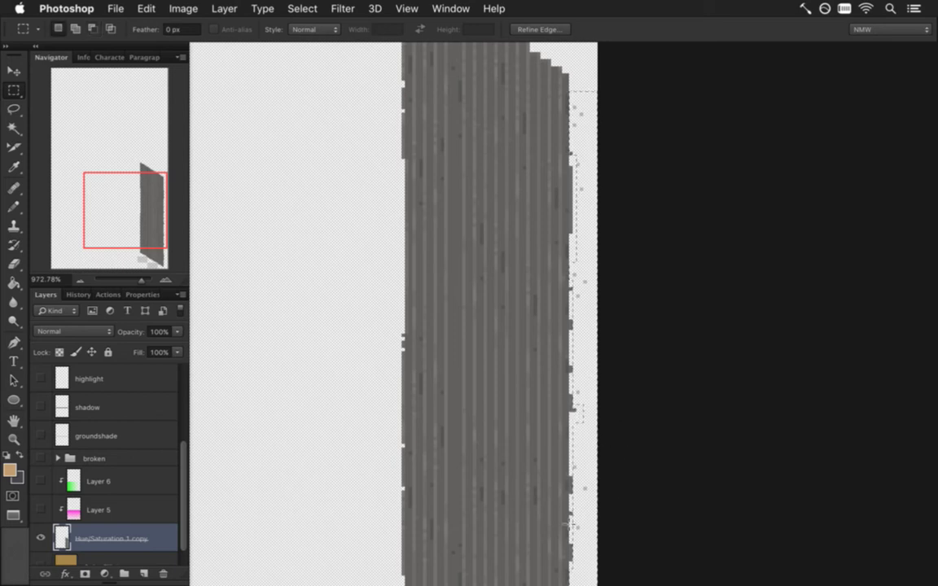
{"action": "key", "text": "ctrl+d"}
{"action": "left_click_drag", "start_coordinate": [534, 432], "coordinate": [544, 513]}
{"action": "key", "text": "alt"}
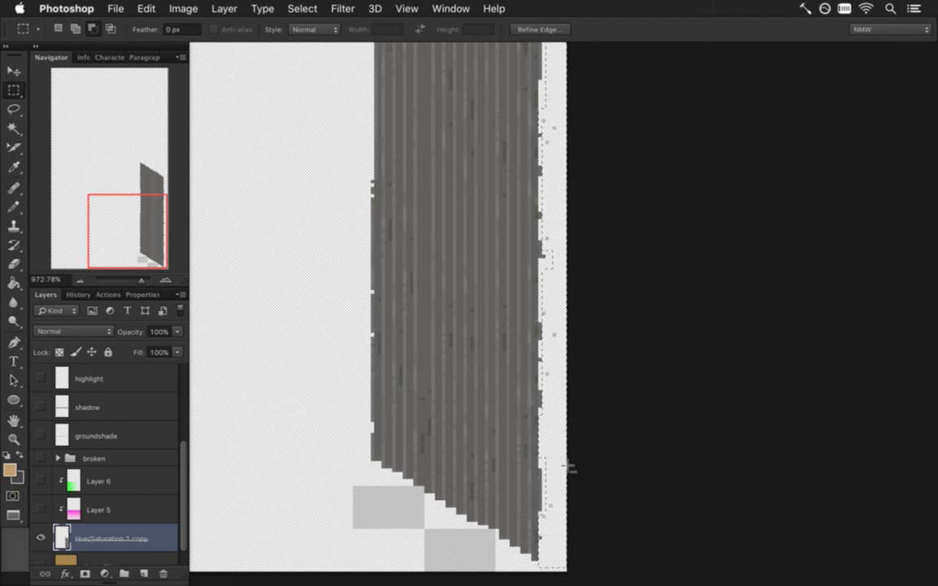
{"action": "left_click_drag", "start_coordinate": [510, 419], "coordinate": [459, 419]}
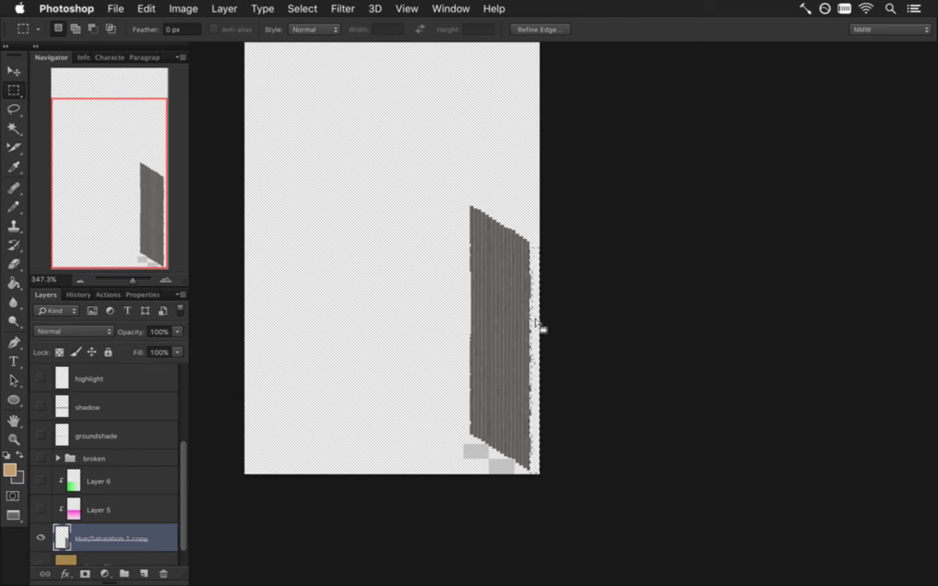
Step: Duplicate the selected loose edge pixels and place the copy beside the stairs' left edge
{"action": "key", "text": "alt"}
{"action": "key", "text": "v"}
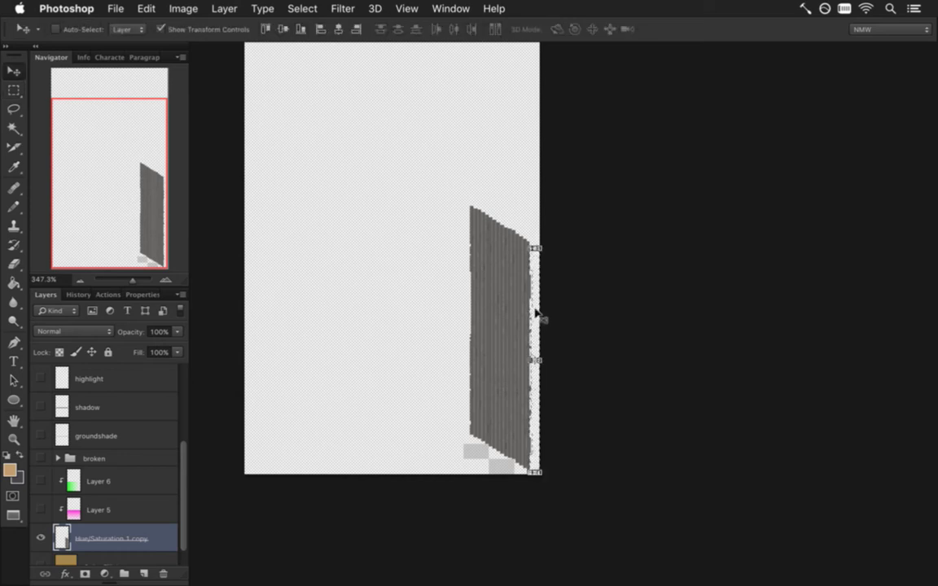
{"action": "left_click_drag", "start_coordinate": [534, 308], "coordinate": [464, 269]}
Step: Flip the copied edge pixels horizontally and vertically, apply the transform, set them flush against the stairs' left edge, and deselect
{"action": "left_click", "coordinate": [463, 215]}
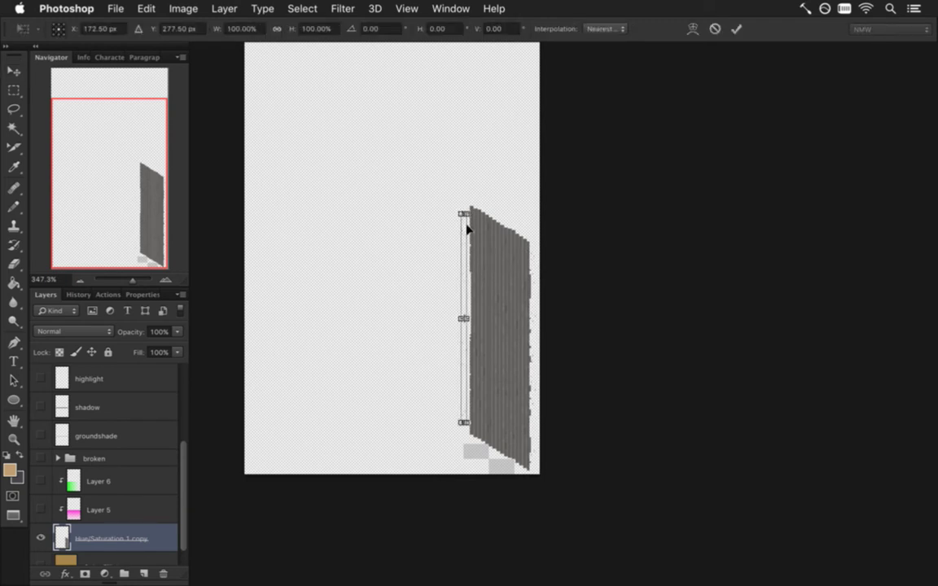
{"action": "right_click", "coordinate": [464, 234]}
{"action": "left_click", "coordinate": [530, 427]}
{"action": "right_click", "coordinate": [466, 250]}
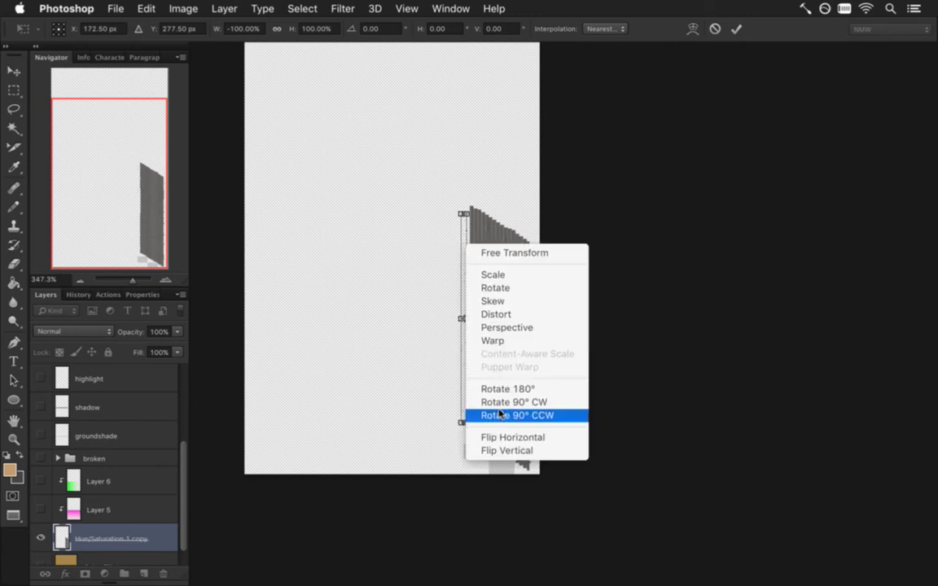
{"action": "left_click", "coordinate": [496, 449]}
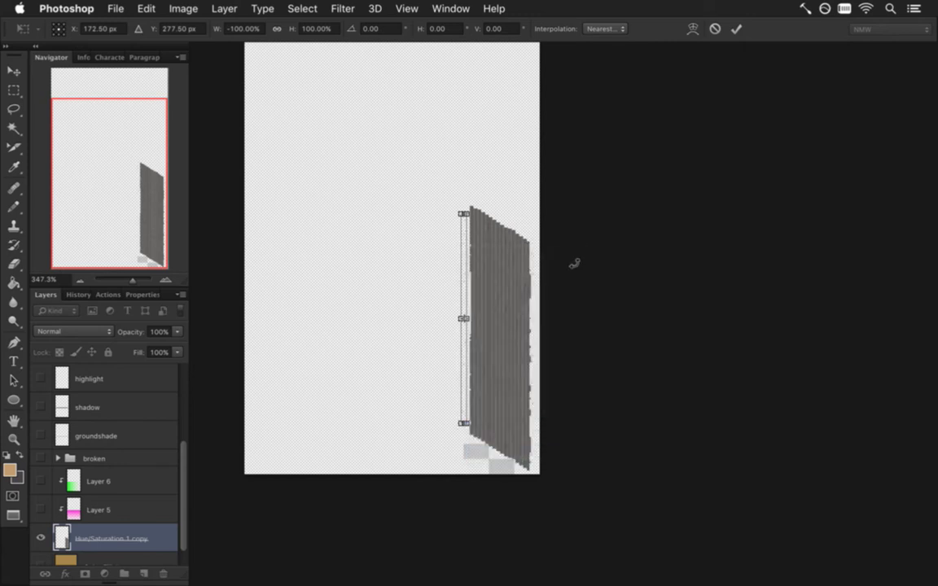
{"action": "left_click", "coordinate": [736, 28]}
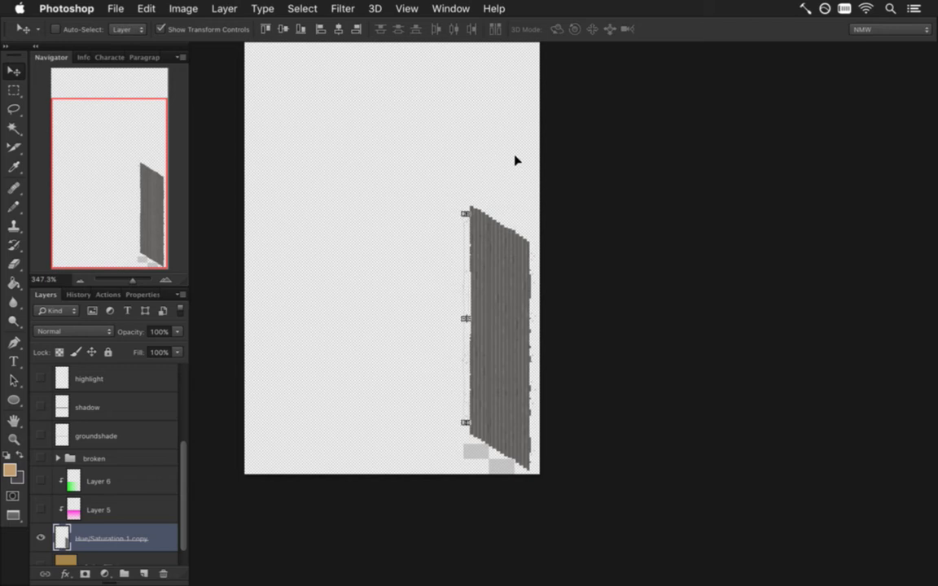
{"action": "left_click_drag", "start_coordinate": [487, 336], "coordinate": [536, 385]}
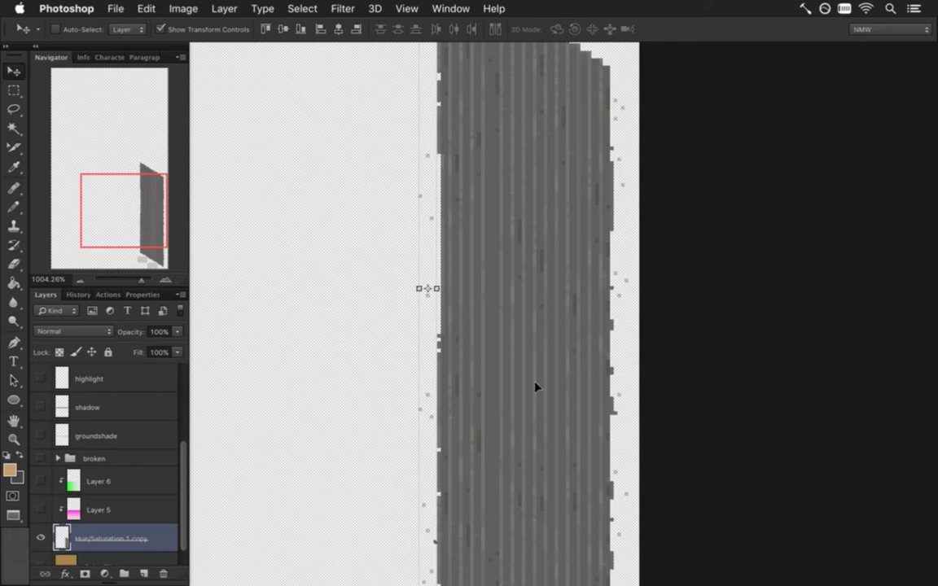
{"action": "left_click_drag", "start_coordinate": [511, 496], "coordinate": [491, 313]}
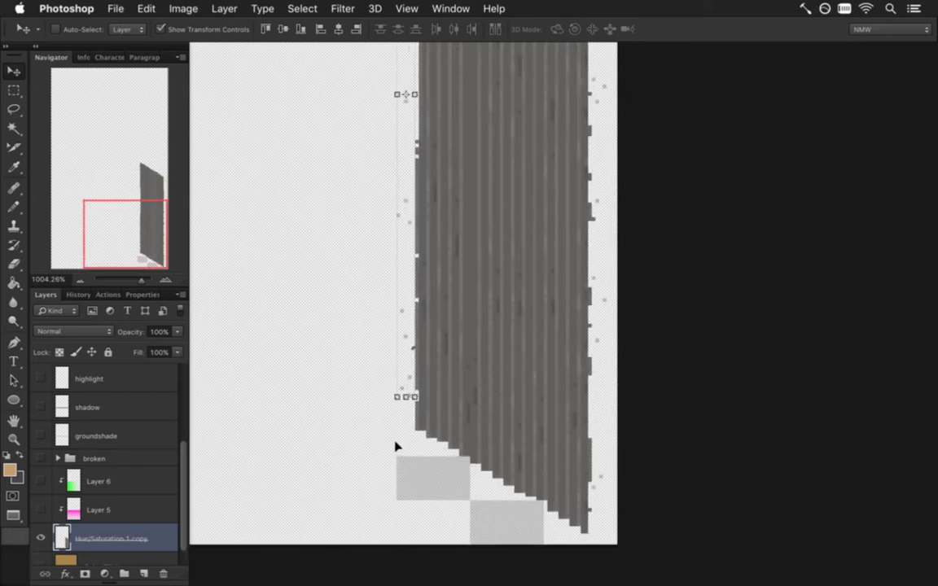
{"action": "left_click_drag", "start_coordinate": [399, 433], "coordinate": [380, 439]}
{"action": "key", "text": "m"}
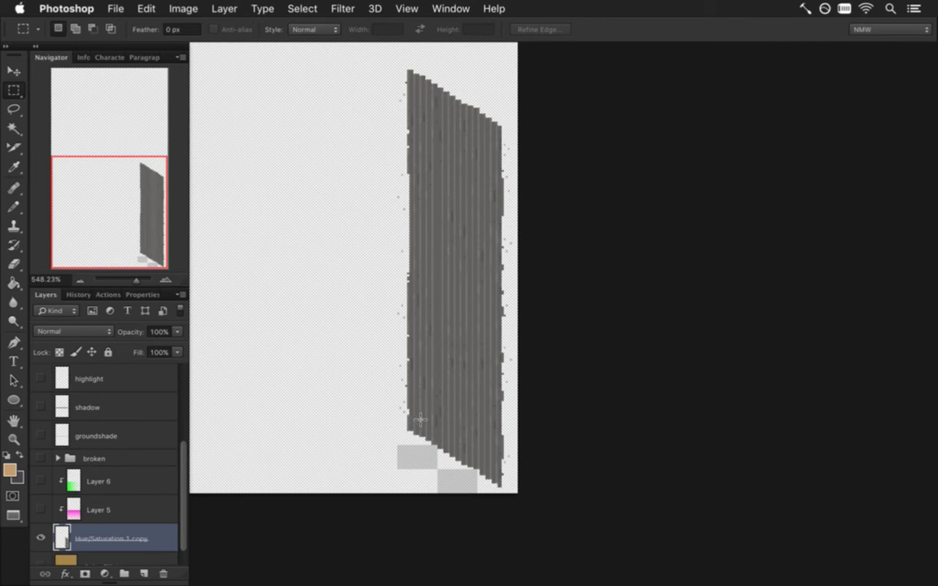
Step: Select the left strips and edge pixels up to the left guide block's right edge, shift them one pixel left, and deselect
{"action": "key", "text": "ctrl+space"}
{"action": "left_click_drag", "start_coordinate": [429, 446], "coordinate": [464, 466]}
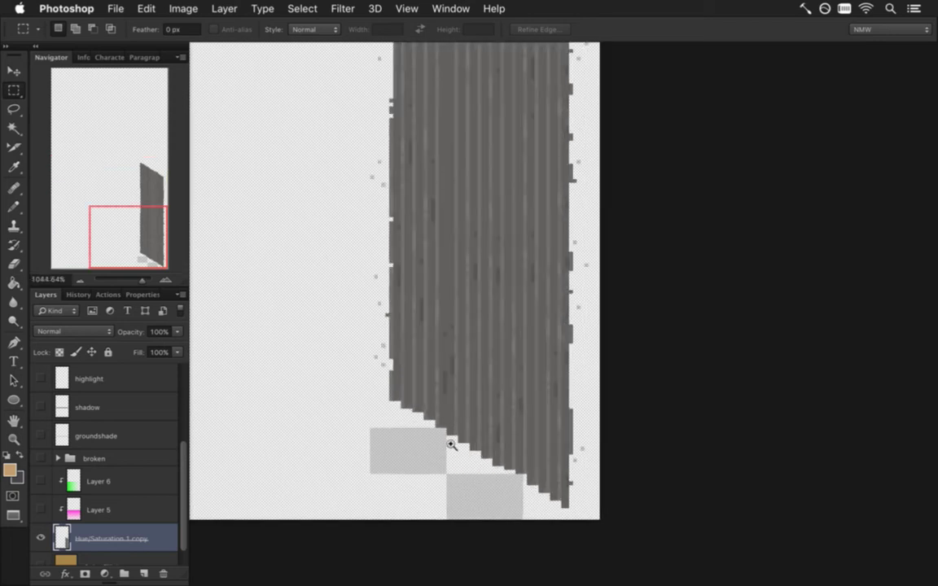
{"action": "left_click_drag", "start_coordinate": [452, 442], "coordinate": [402, 448]}
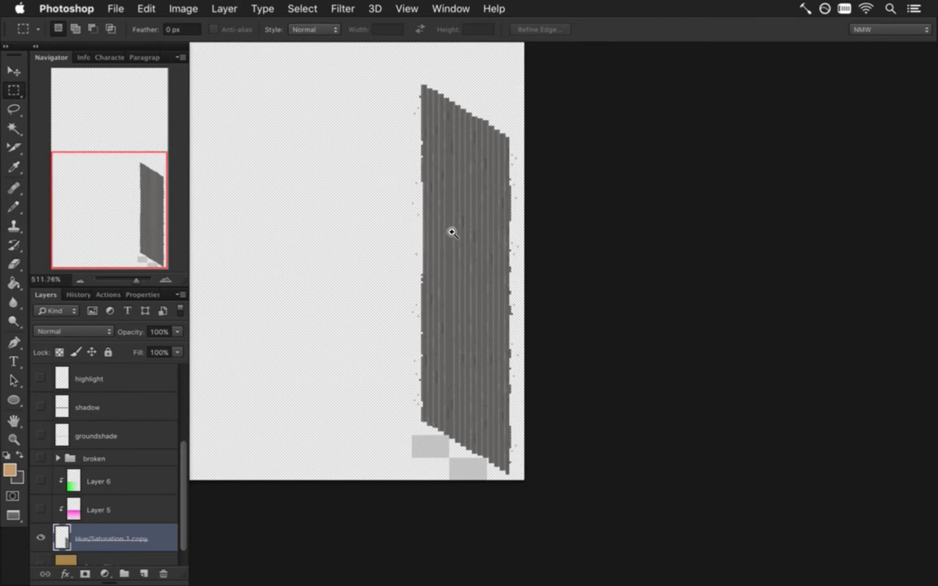
{"action": "left_click_drag", "start_coordinate": [390, 74], "coordinate": [450, 435]}
{"action": "left_click_drag", "start_coordinate": [473, 393], "coordinate": [510, 396]}
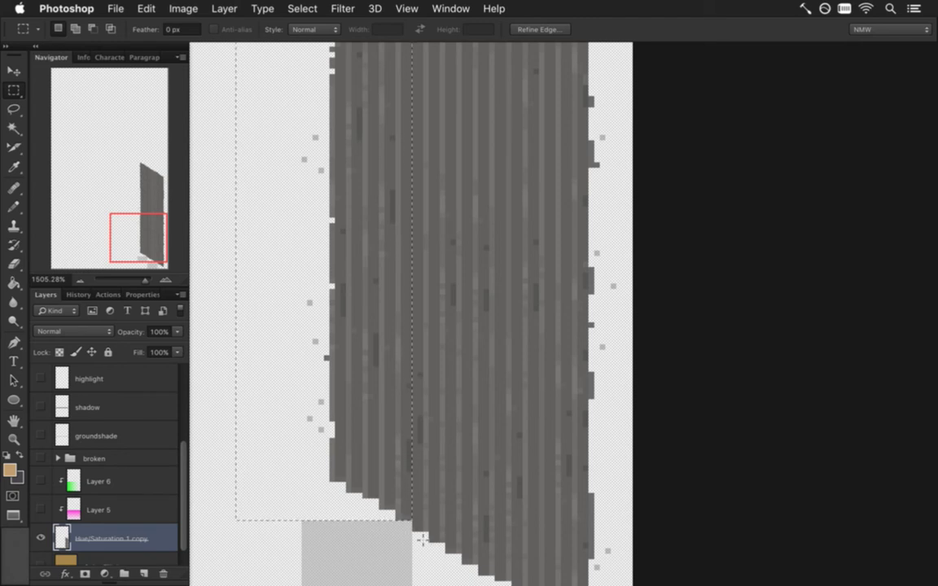
{"action": "key", "text": "v"}
{"action": "key", "text": "Left"}
{"action": "key", "text": "m"}
{"action": "key", "text": "ctrl+d"}
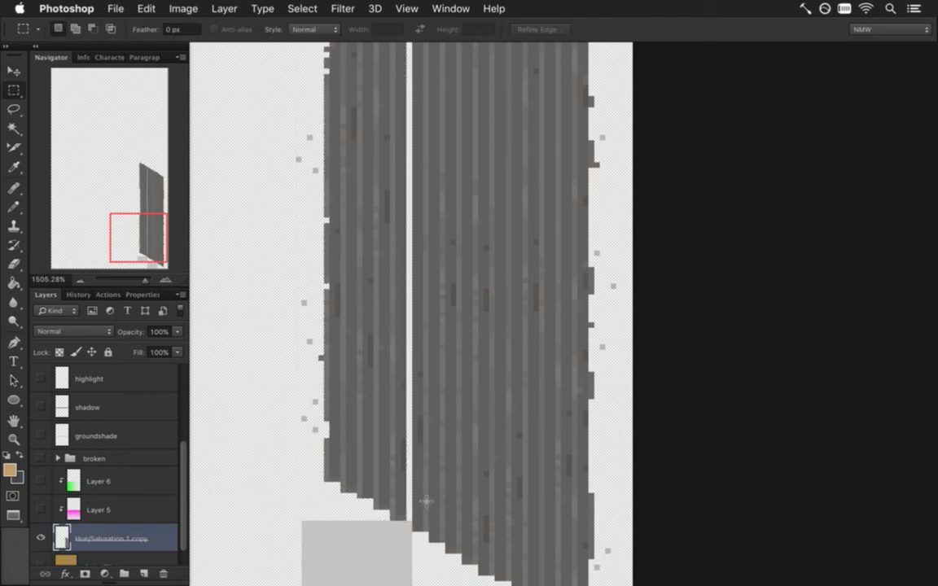
Step: Fill the one-pixel gap with a copy of a one-pixel column from the stairs' right half, flipped vertically, and deselect
{"action": "scroll", "coordinate": [432, 533], "scroll_direction": "down", "scroll_amount": 5}
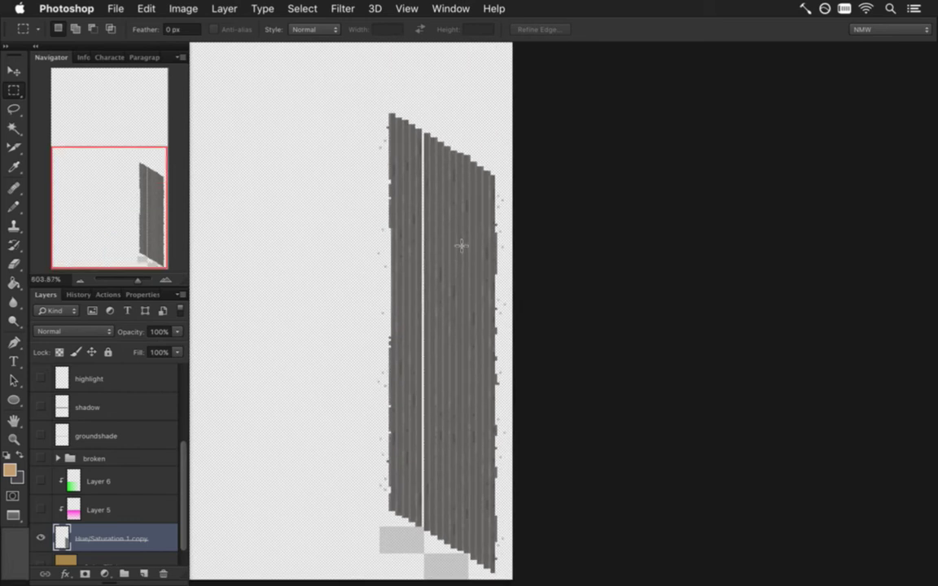
{"action": "left_click_drag", "start_coordinate": [461, 148], "coordinate": [470, 522]}
{"action": "key", "text": "v"}
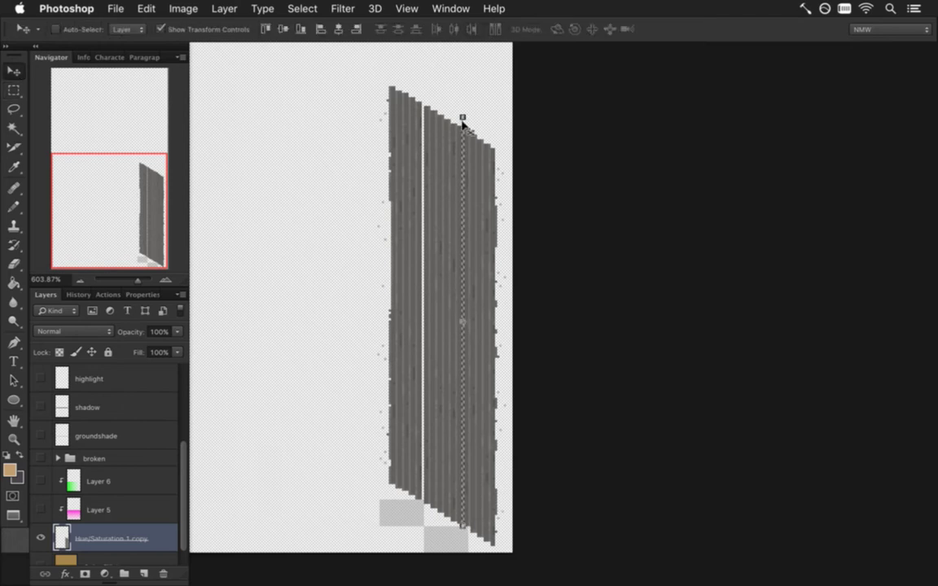
{"action": "left_click_drag", "start_coordinate": [462, 119], "coordinate": [422, 105]}
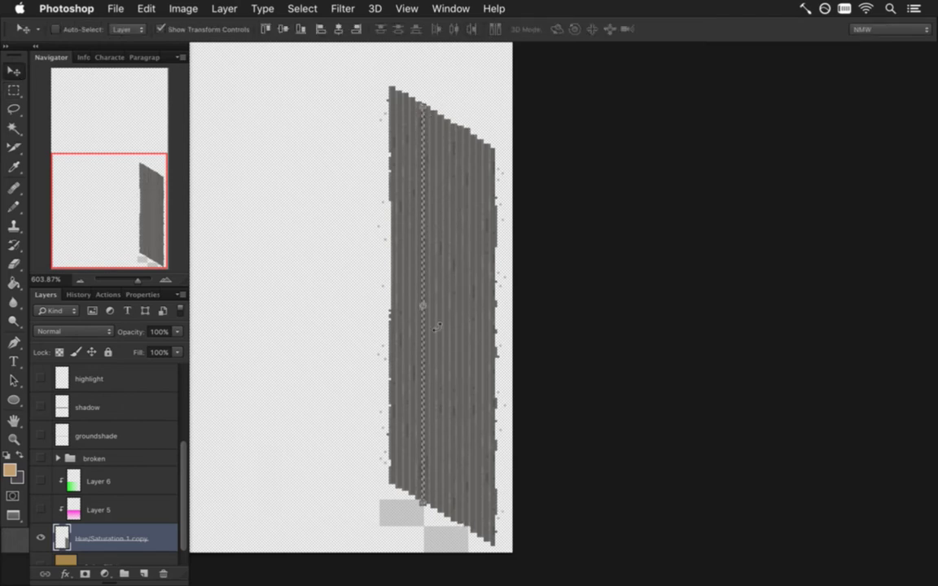
{"action": "key", "text": "ctrl+t"}
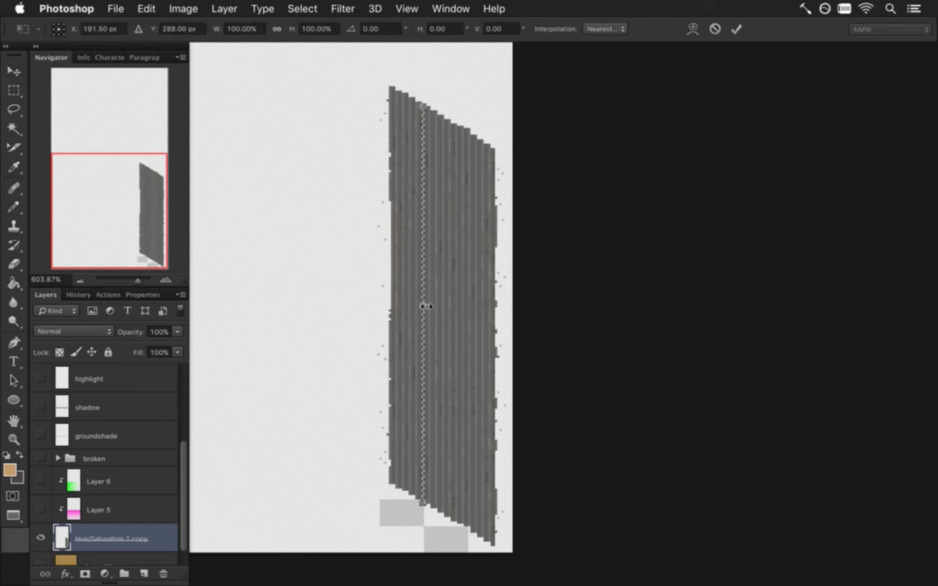
{"action": "right_click", "coordinate": [425, 116]}
{"action": "left_click", "coordinate": [440, 321]}
{"action": "key", "text": "Return"}
{"action": "key", "text": "m"}
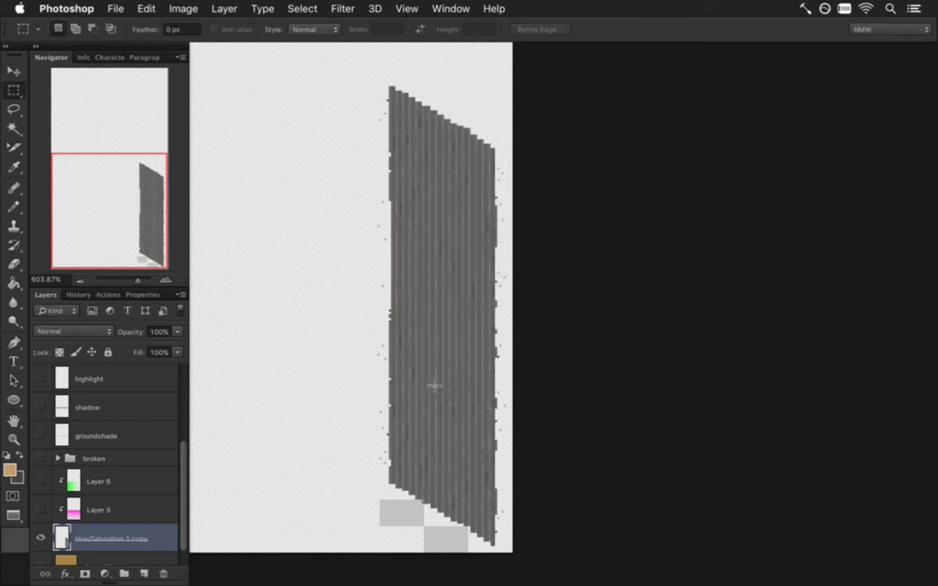
Step: Copy a section about 3 × 48 pixels from the lower middle of the stairs, place it slightly to the right, and deselect
{"action": "left_click_drag", "start_coordinate": [425, 482], "coordinate": [459, 482]}
{"action": "left_click_drag", "start_coordinate": [460, 257], "coordinate": [470, 467]}
{"action": "key", "text": "v"}
{"action": "left_click_drag", "start_coordinate": [468, 316], "coordinate": [473, 316]}
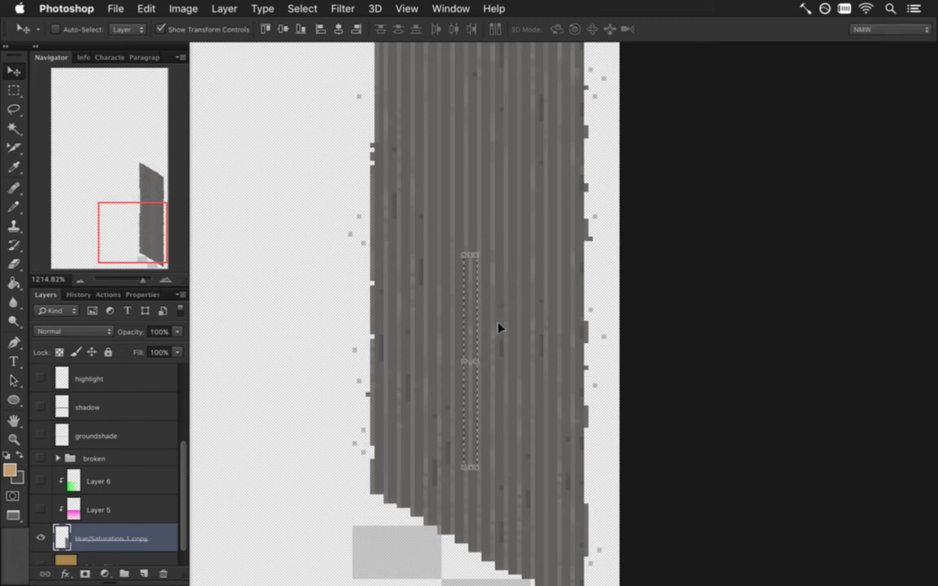
{"action": "key", "text": "m"}
{"action": "key", "text": "ctrl+d"}
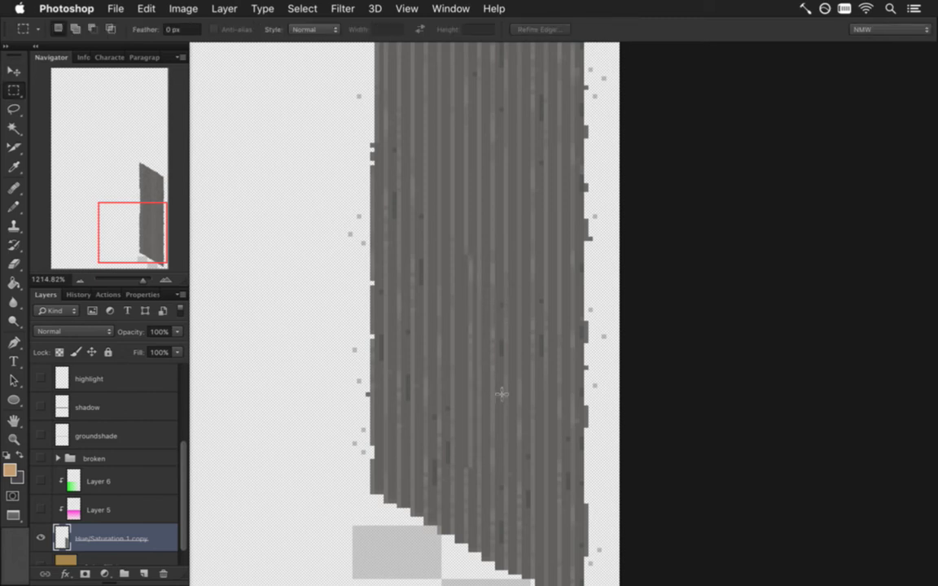
Step: Copy a section about 2 × 21 pixels in the middle of the stairs to vary the plank texture, and deselect
{"action": "left_click_drag", "start_coordinate": [435, 375], "coordinate": [363, 377]}
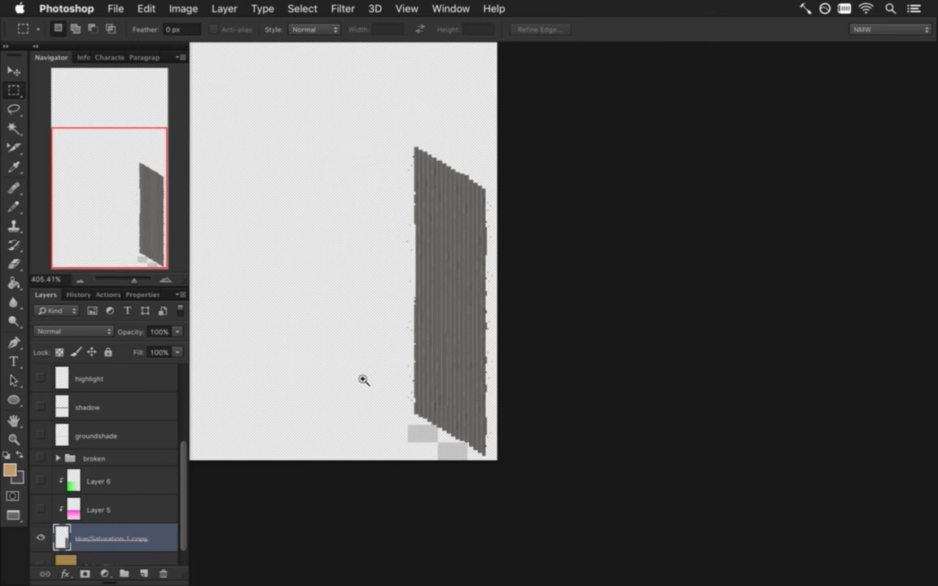
{"action": "left_click_drag", "start_coordinate": [462, 333], "coordinate": [534, 277]}
{"action": "left_click_drag", "start_coordinate": [446, 216], "coordinate": [456, 318]}
{"action": "key", "text": "v"}
{"action": "left_click", "coordinate": [450, 247]}
{"action": "key", "text": "m"}
Step: Sample the grey from the stairs and retouch the plank texture around the copied section with the 1-pixel Pencil
{"action": "key", "text": "i"}
{"action": "left_click", "coordinate": [456, 285]}
{"action": "key", "text": "b"}
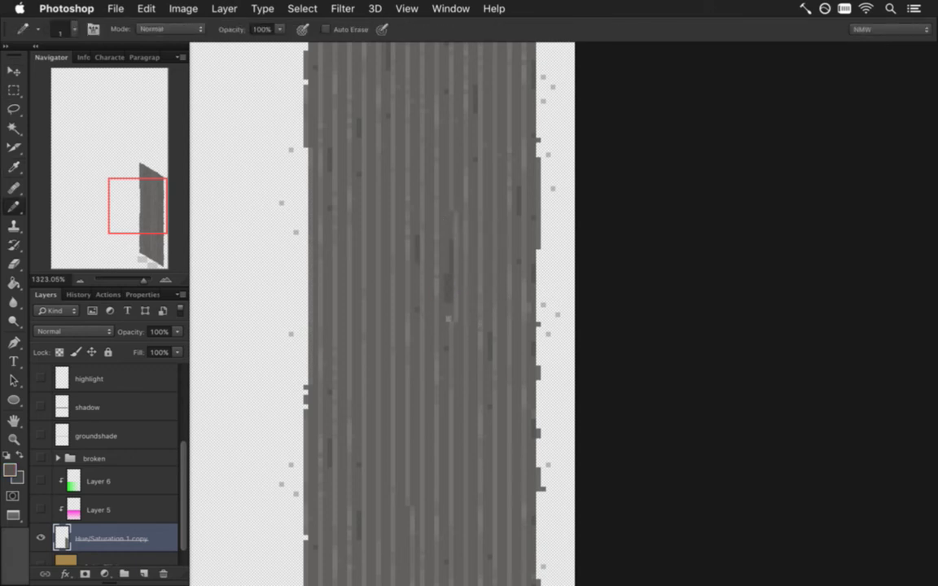
{"action": "left_click_drag", "start_coordinate": [386, 237], "coordinate": [356, 288]}
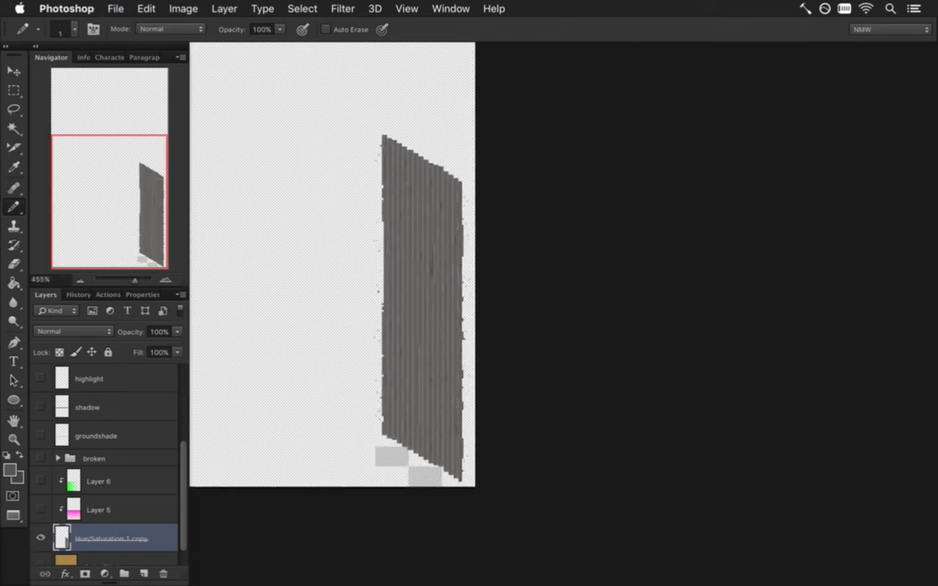
{"action": "left_click_drag", "start_coordinate": [400, 266], "coordinate": [368, 268]}
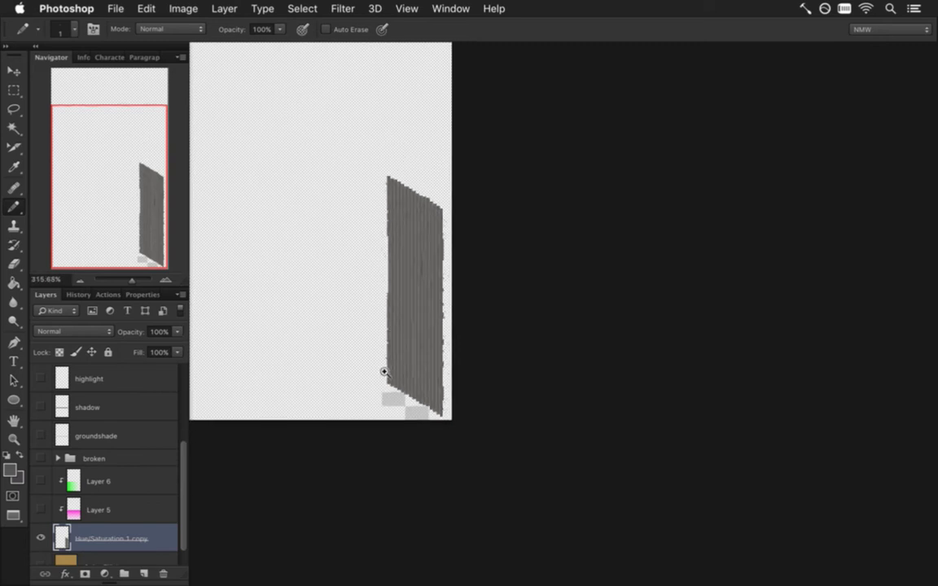
Step: Select the rectangular area enclosing the stairs and guide blocks out to the canvas's lower-right corner
{"action": "key", "text": "m"}
{"action": "left_click_drag", "start_coordinate": [382, 423], "coordinate": [466, 173]}
Step: Switch to Calculator, check 216 against 12, clear the result, and return to Photoshop
{"action": "mouse_move", "coordinate": [927, 142]}
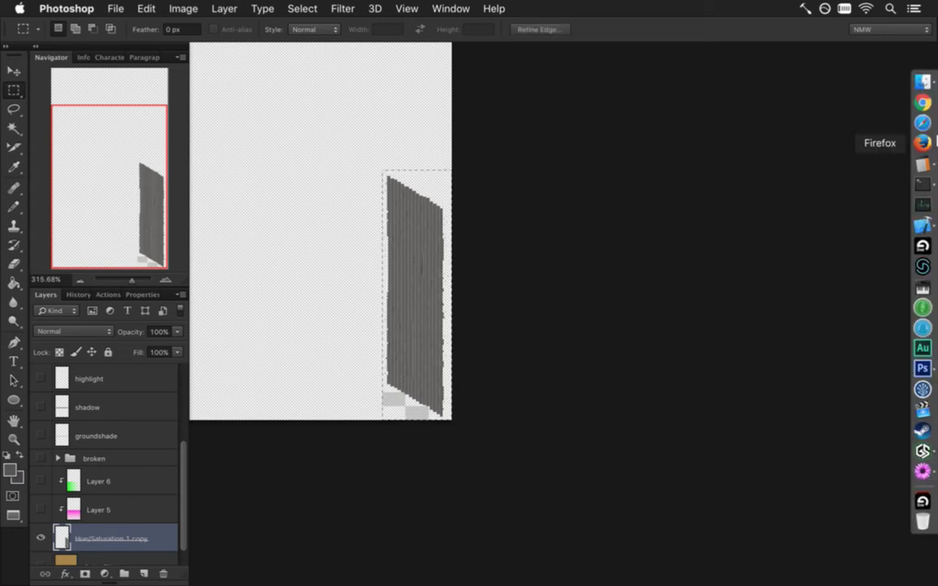
{"action": "left_click", "coordinate": [928, 163]}
{"action": "left_click", "coordinate": [347, 300]}
{"action": "left_click", "coordinate": [388, 405]}
{"action": "left_click", "coordinate": [346, 405]}
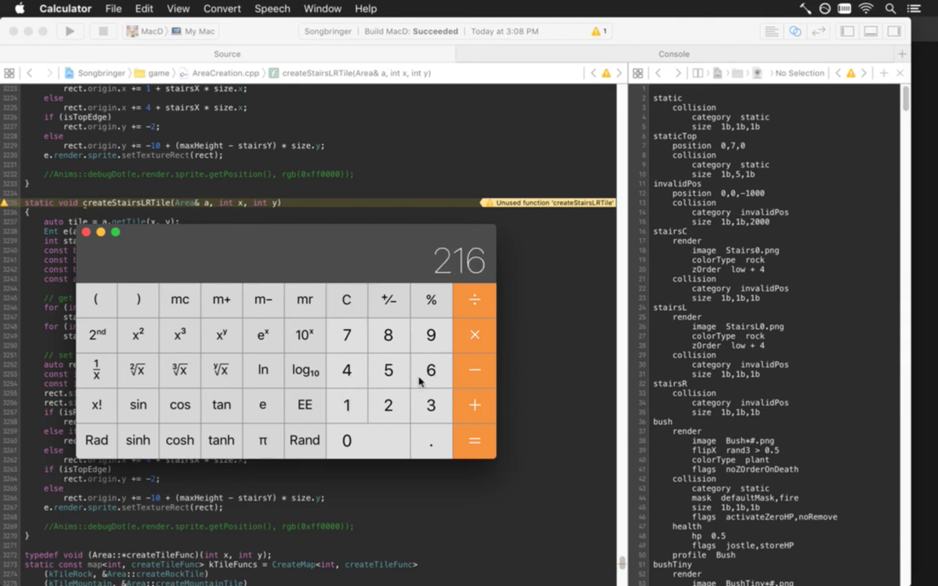
{"action": "left_click", "coordinate": [361, 409]}
{"action": "left_click", "coordinate": [389, 403]}
{"action": "left_click", "coordinate": [475, 440]}
{"action": "left_click", "coordinate": [355, 310]}
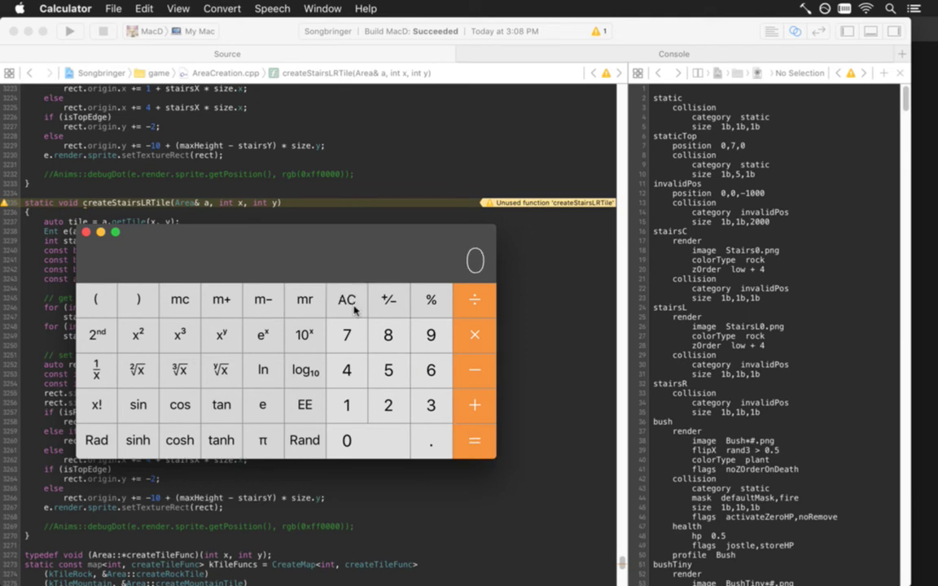
{"action": "key", "text": "super+Tab"}
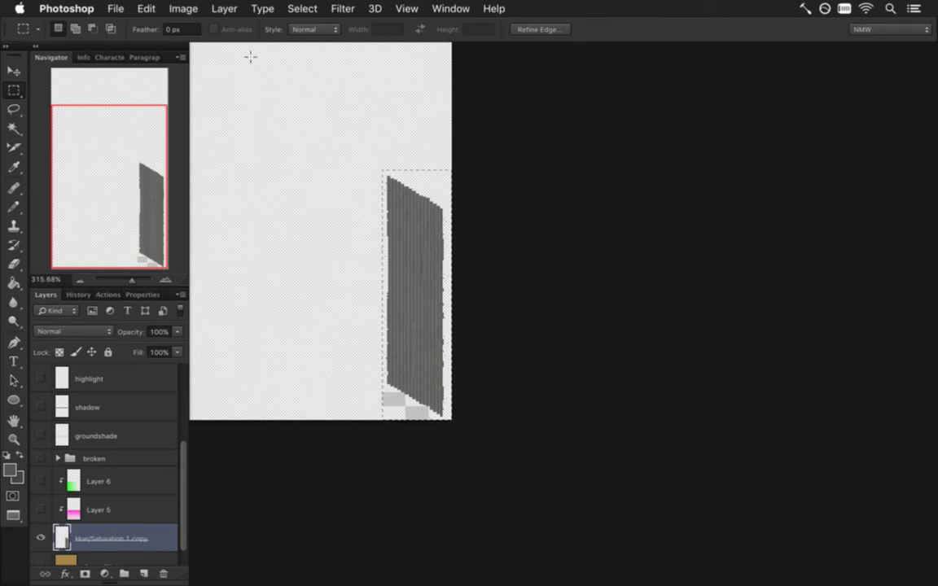
Step: Crop the canvas to the selected area around the stairs and deselect
{"action": "left_click", "coordinate": [182, 9]}
{"action": "left_click", "coordinate": [213, 180]}
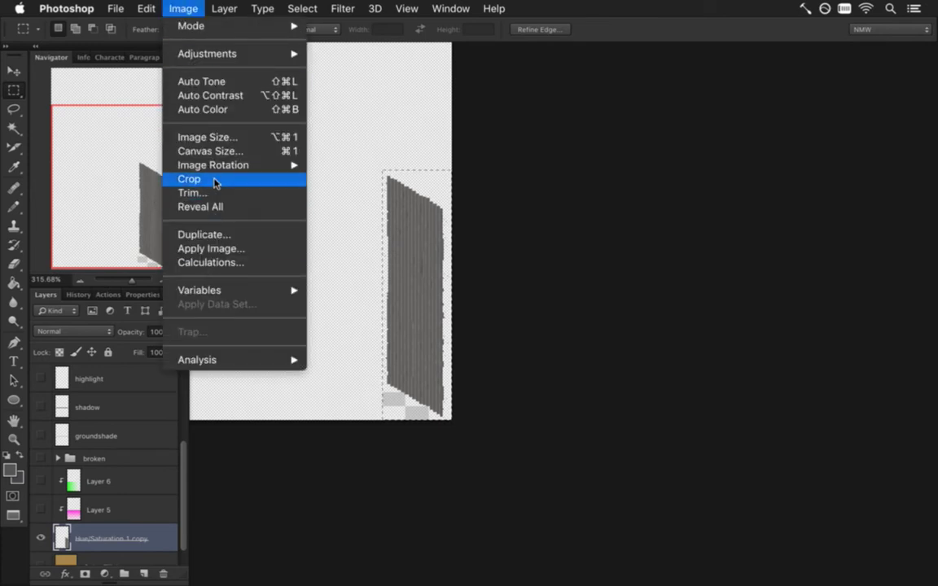
{"action": "key", "text": "super+d"}
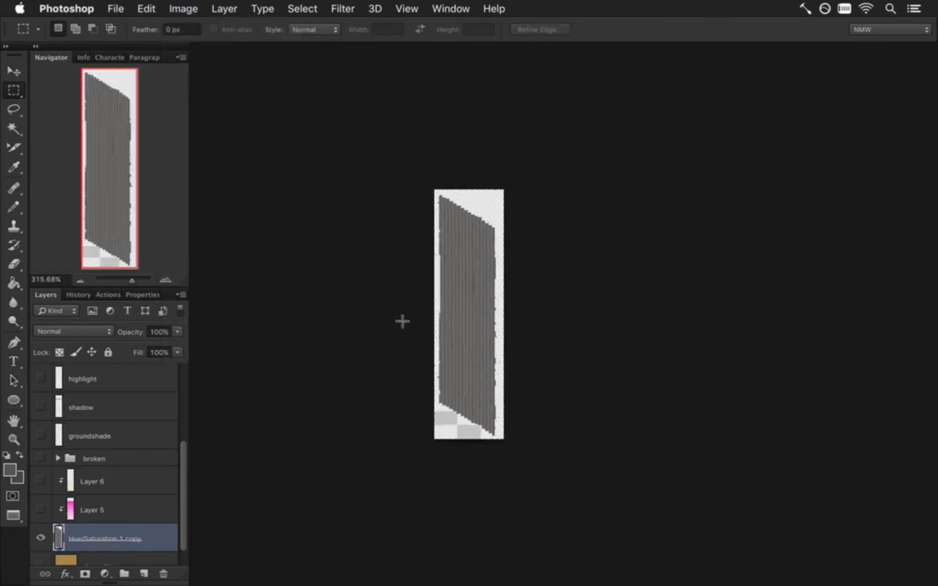
Step: Delete the broken group with its contents and the clipped layers Layer 6 and Layer 5
{"action": "left_click_drag", "start_coordinate": [448, 300], "coordinate": [482, 306]}
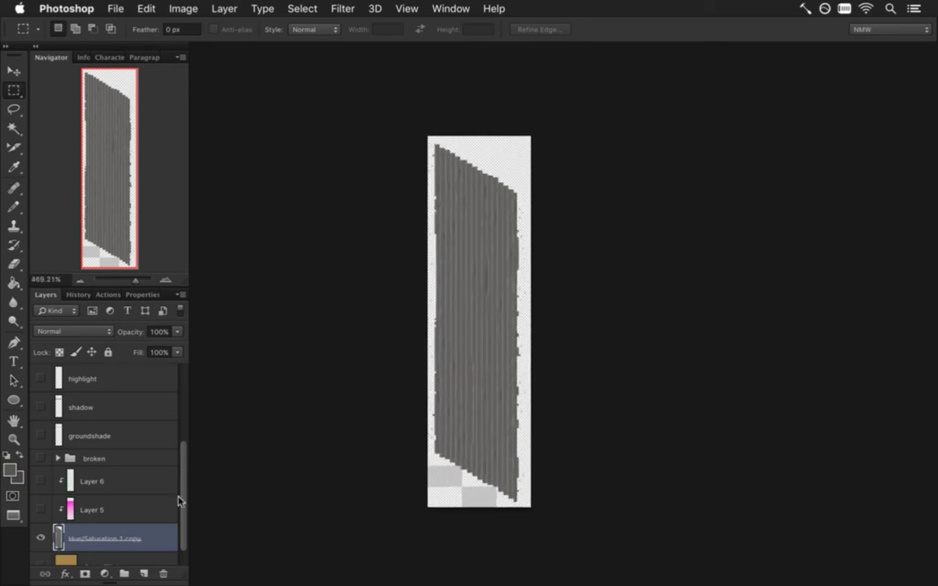
{"action": "left_click_drag", "start_coordinate": [182, 466], "coordinate": [185, 489]}
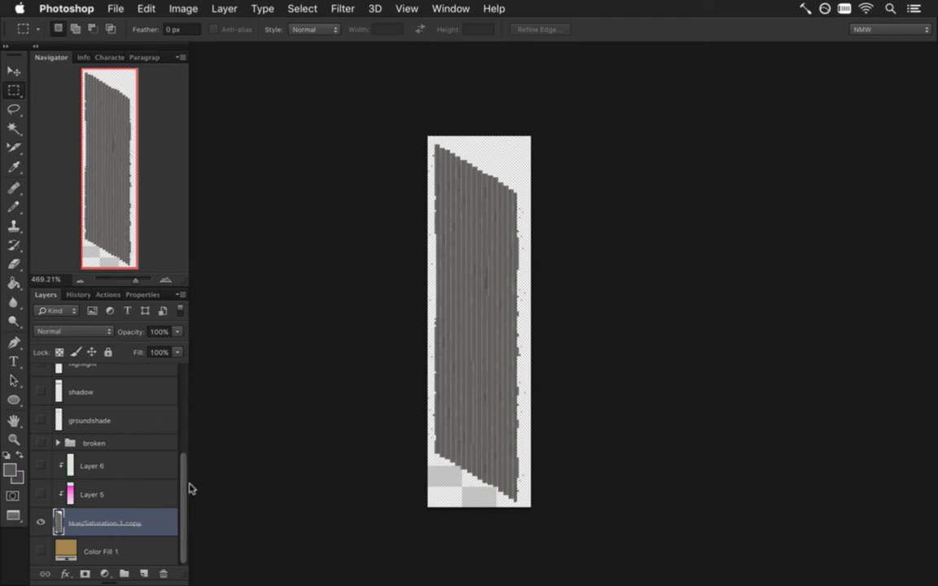
{"action": "left_click", "coordinate": [118, 441]}
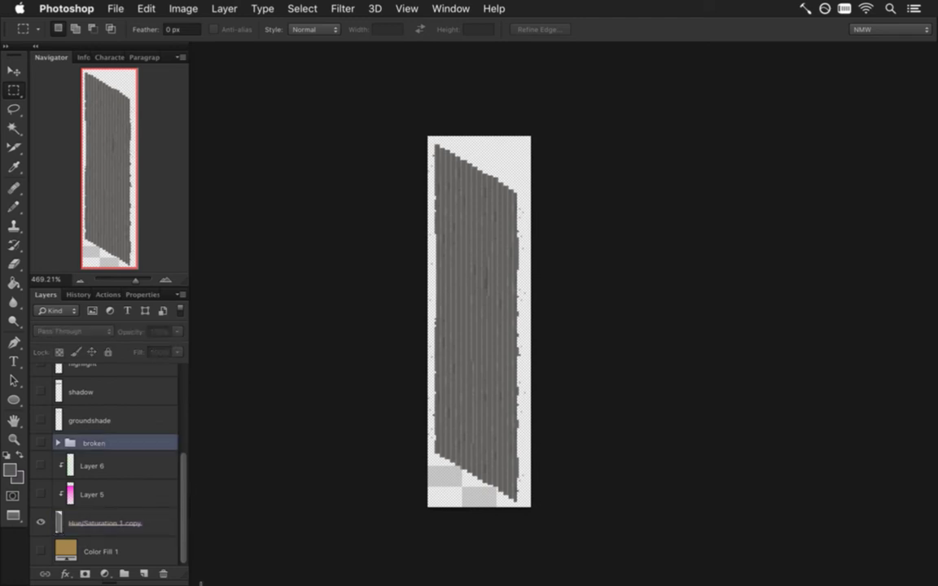
{"action": "left_click", "coordinate": [163, 574]}
{"action": "left_click", "coordinate": [561, 222]}
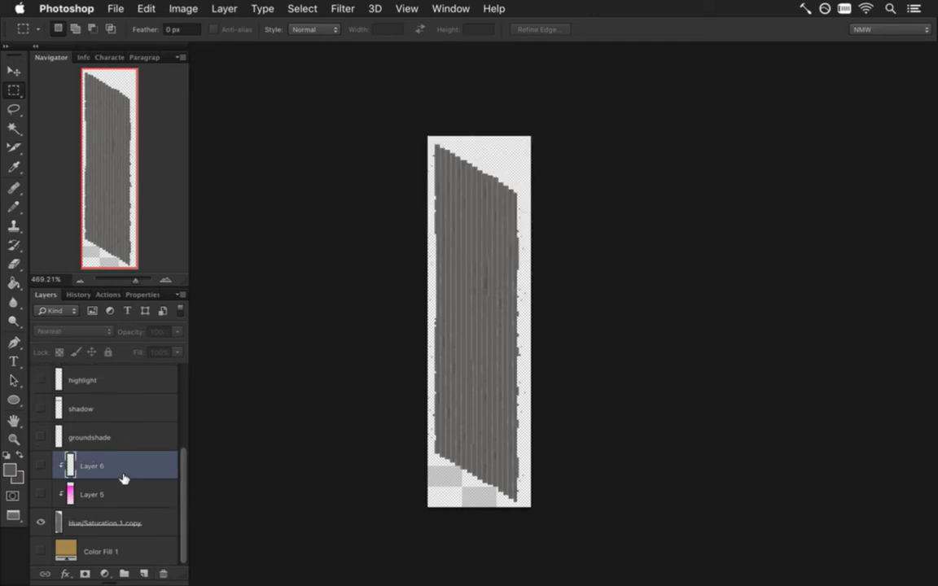
{"action": "key", "text": "BackSpace"}
{"action": "key", "text": "BackSpace"}
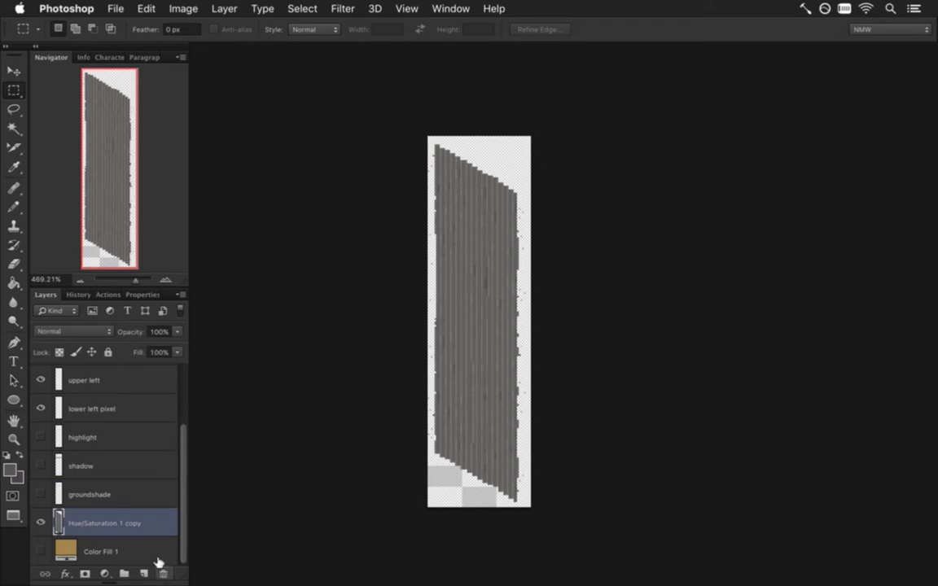
Step: Select the groundshade layer and make it visible over the stairs
{"action": "left_click", "coordinate": [140, 551]}
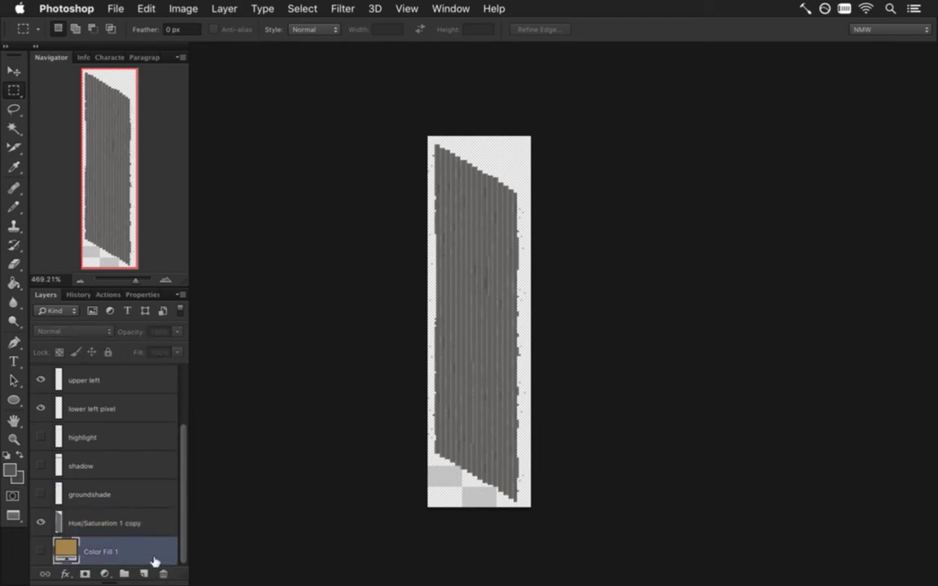
{"action": "left_click", "coordinate": [141, 487]}
{"action": "left_click", "coordinate": [41, 493]}
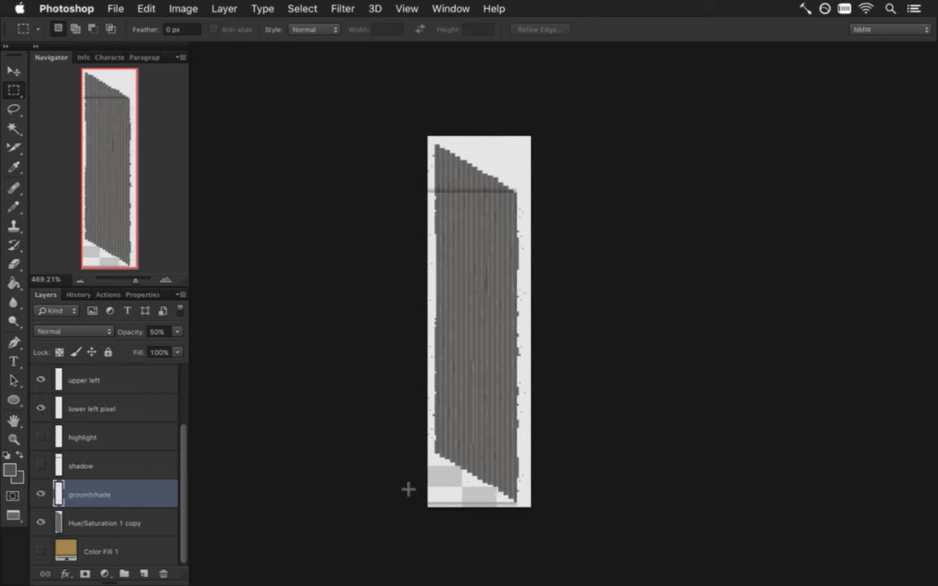
Step: Raise both groundshade bands step by step across the stairs' rightmost planks so they follow the slope
{"action": "left_click_drag", "start_coordinate": [499, 471], "coordinate": [511, 256]}
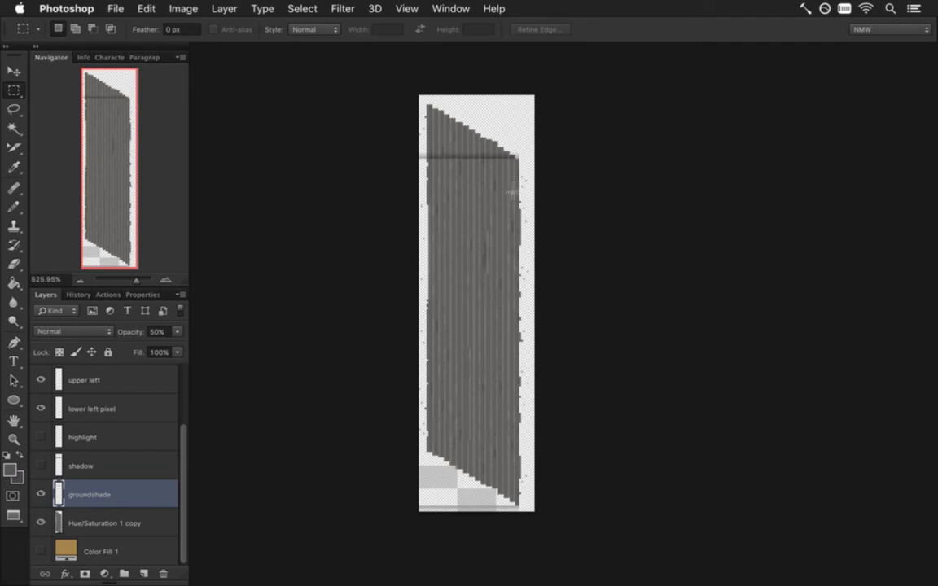
{"action": "left_click_drag", "start_coordinate": [516, 187], "coordinate": [516, 187]}
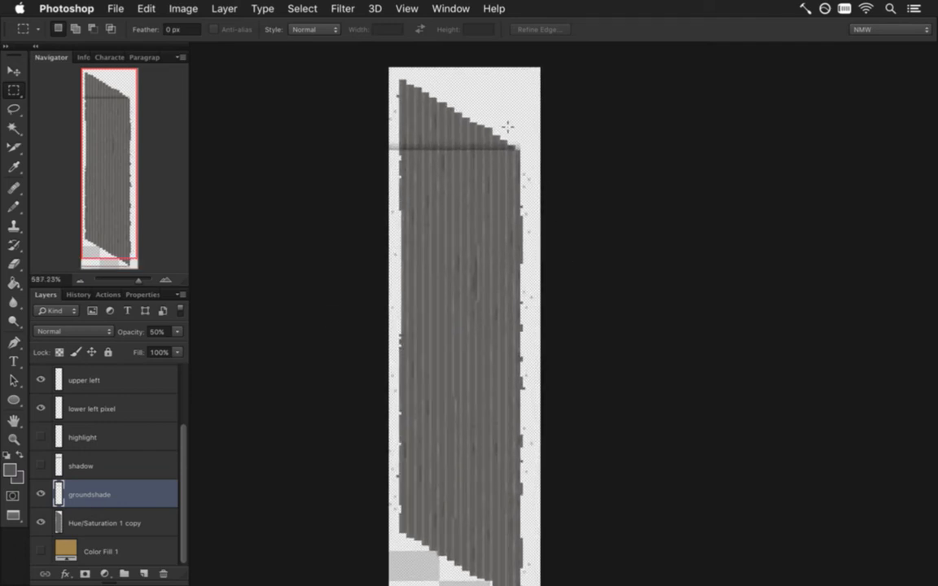
{"action": "left_click_drag", "start_coordinate": [508, 130], "coordinate": [514, 551]}
{"action": "key", "text": "v"}
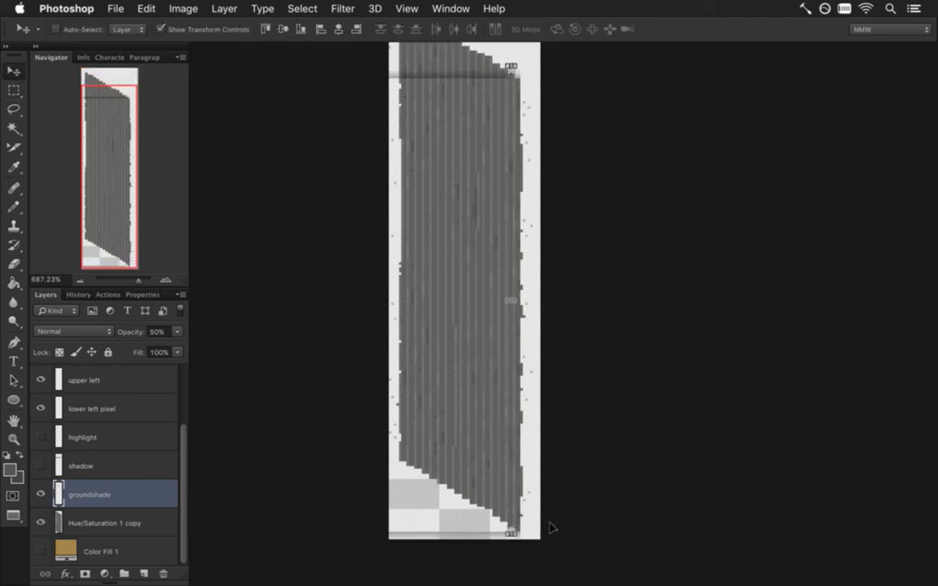
{"action": "key", "text": "m"}
{"action": "left_click_drag", "start_coordinate": [507, 540], "coordinate": [358, 92]}
{"action": "key", "text": "v"}
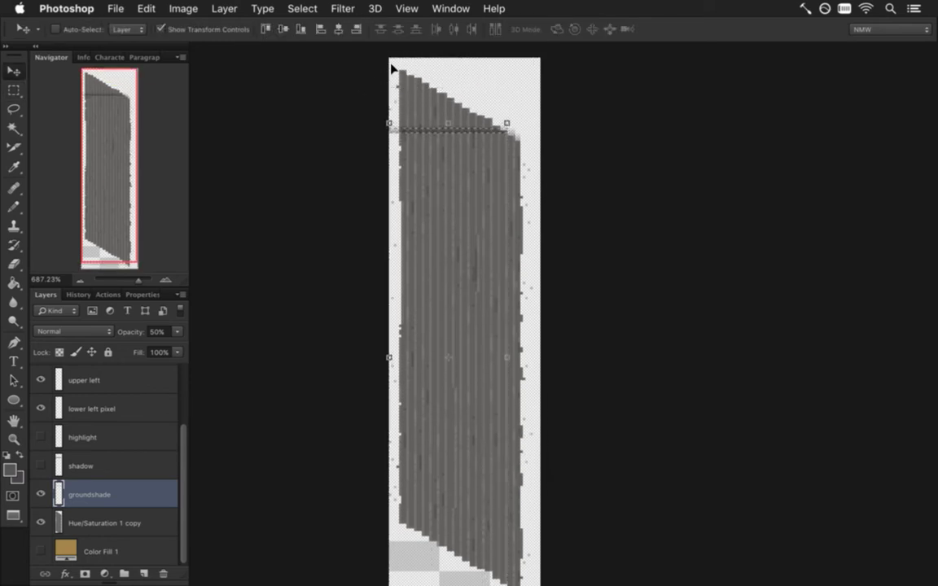
{"action": "key", "text": "m"}
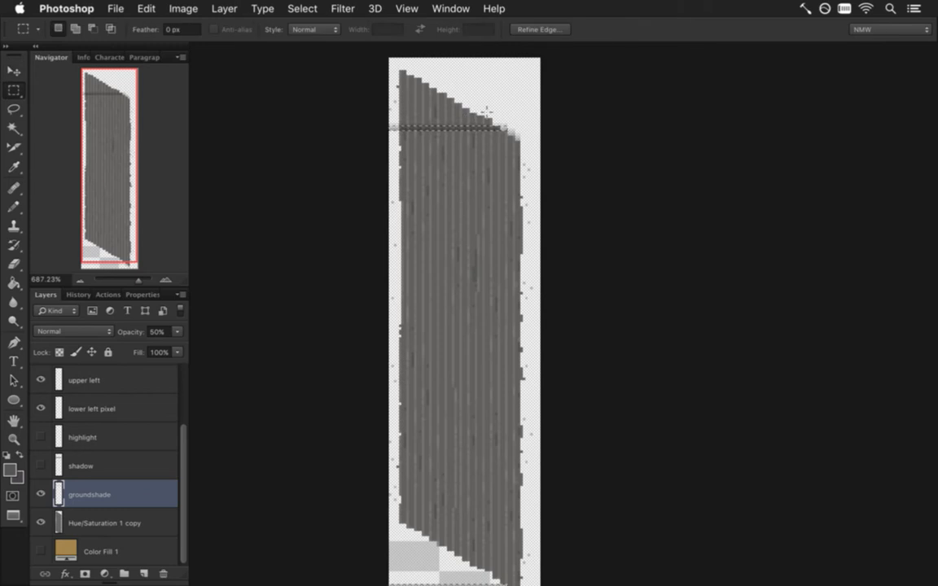
{"action": "left_click_drag", "start_coordinate": [495, 122], "coordinate": [501, 92]}
{"action": "left_click_drag", "start_coordinate": [482, 139], "coordinate": [356, 529]}
{"action": "key", "text": "v"}
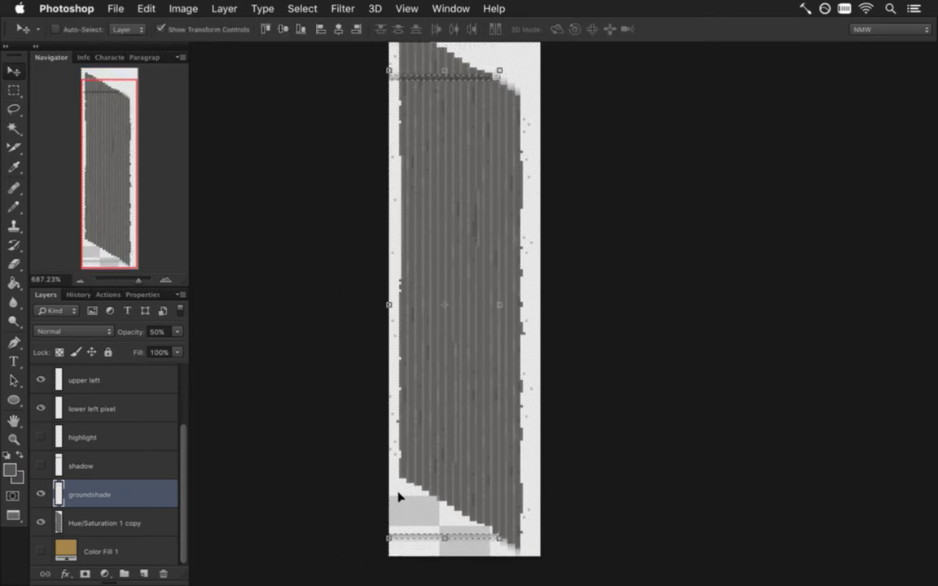
{"action": "key", "text": "m"}
{"action": "mouse_move", "coordinate": [368, 550]}
{"action": "left_mouse_down"}
{"action": "mouse_move", "coordinate": [427, 418]}
{"action": "mouse_move", "coordinate": [505, 51]}
{"action": "mouse_move", "coordinate": [481, 182]}
{"action": "mouse_move", "coordinate": [492, 80]}
{"action": "mouse_move", "coordinate": [481, 88]}
{"action": "mouse_move", "coordinate": [468, 220]}
{"action": "mouse_move", "coordinate": [378, 379]}
{"action": "mouse_move", "coordinate": [346, 571]}
{"action": "mouse_move", "coordinate": [378, 544]}
{"action": "left_mouse_up"}
{"action": "key", "text": "v"}
Step: Continue staggering both groundshade bands upward along the slope from the right-hand planks to the stairs' middle
{"action": "key", "text": "m"}
{"action": "left_click", "coordinate": [489, 85]}
{"action": "key", "text": "v"}
{"action": "key", "text": "m"}
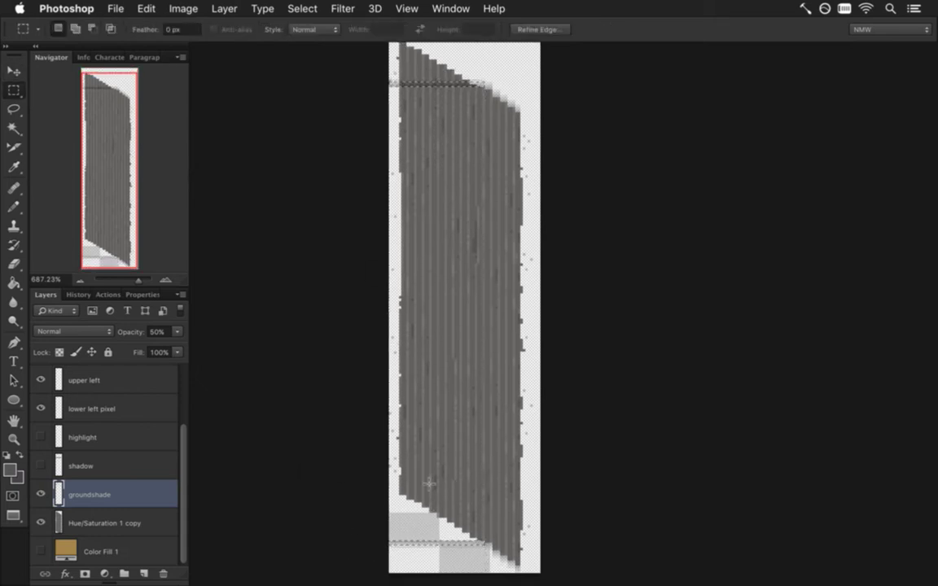
{"action": "left_click_drag", "start_coordinate": [370, 565], "coordinate": [476, 112]}
{"action": "key", "text": "v"}
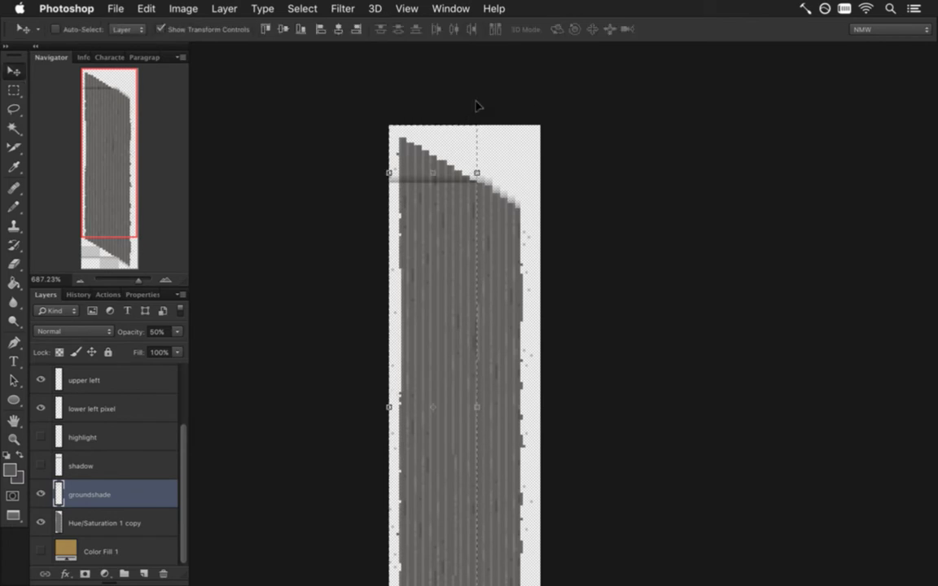
{"action": "key", "text": "m"}
{"action": "left_click_drag", "start_coordinate": [372, 160], "coordinate": [469, 555]}
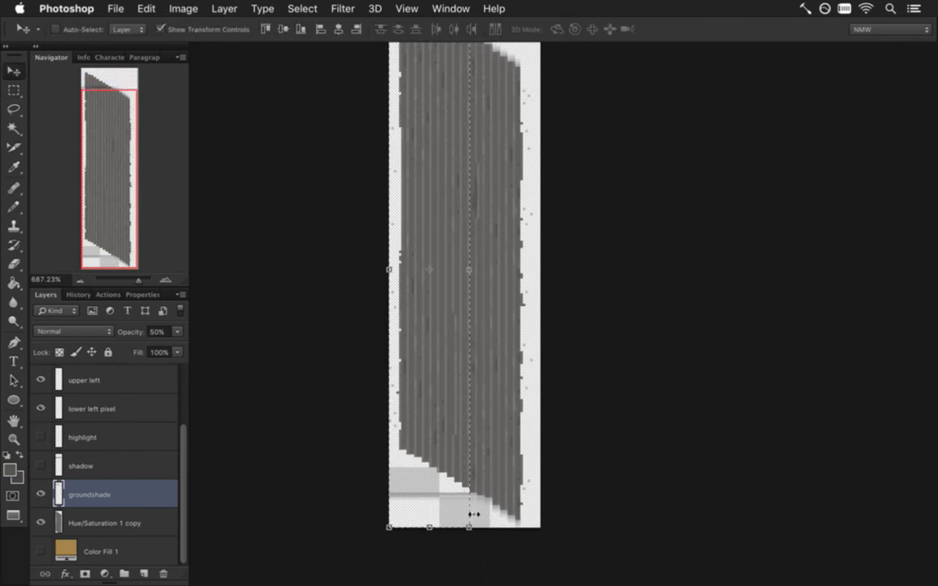
{"action": "left_click_drag", "start_coordinate": [379, 509], "coordinate": [461, 71]}
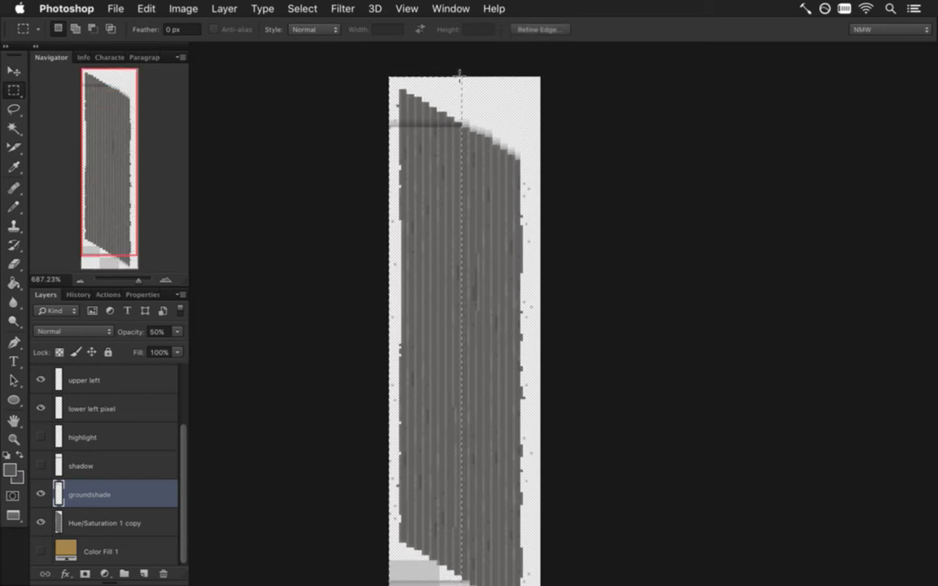
{"action": "key", "text": "v"}
{"action": "key", "text": "m"}
{"action": "left_click_drag", "start_coordinate": [370, 93], "coordinate": [451, 544]}
{"action": "key", "text": "v"}
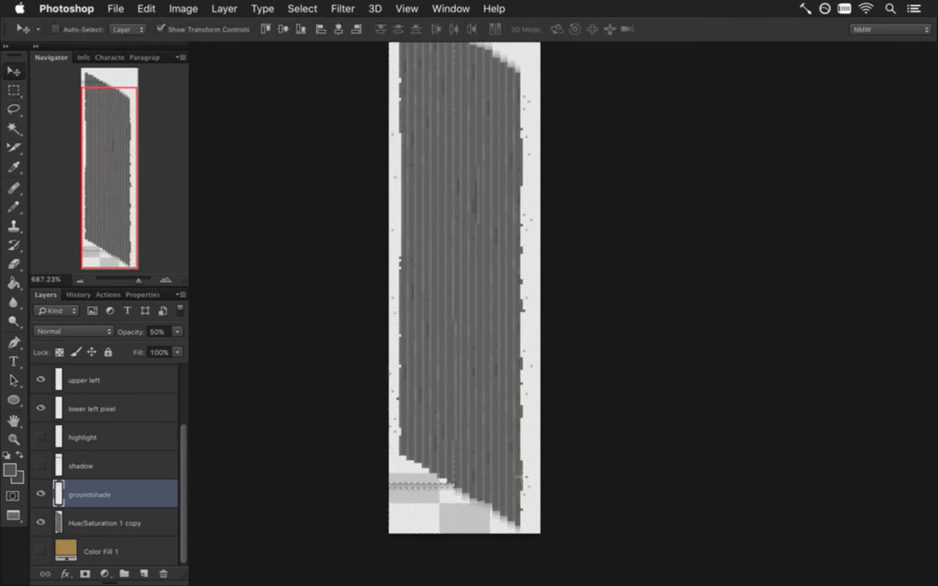
Step: Stagger both groundshade bands upward along the planks just left of the stairs' middle
{"action": "key", "text": "m"}
{"action": "left_click_drag", "start_coordinate": [377, 535], "coordinate": [443, 81]}
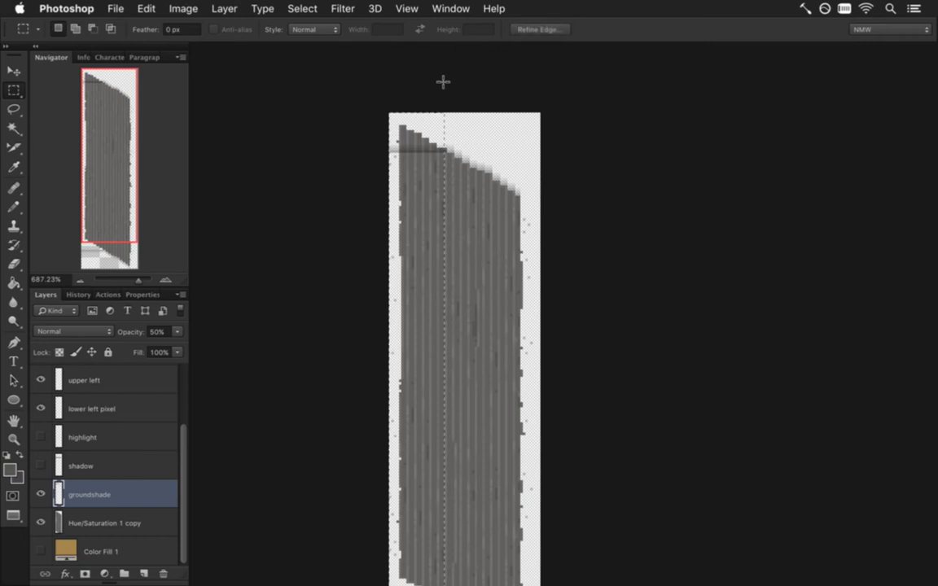
{"action": "left_click_drag", "start_coordinate": [377, 103], "coordinate": [444, 539]}
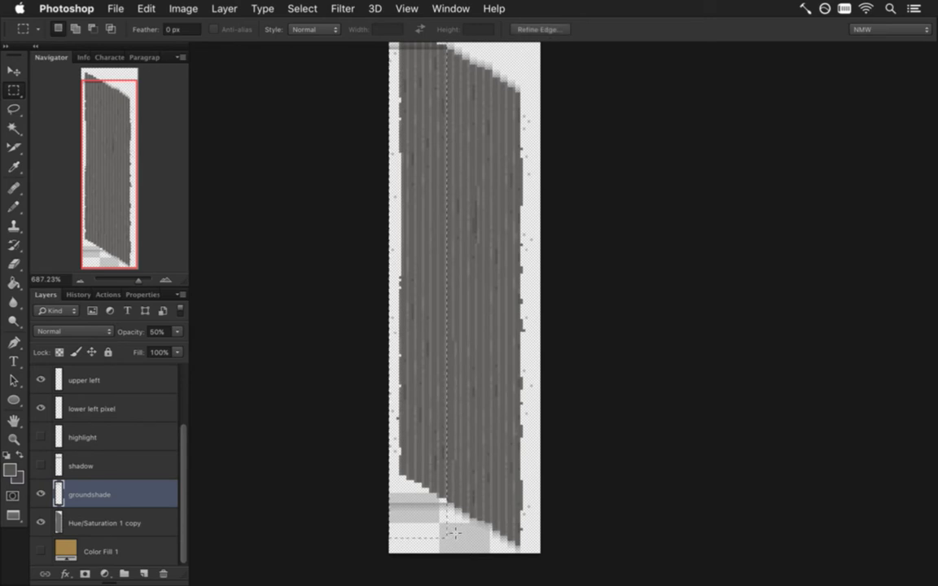
{"action": "key", "text": "v"}
{"action": "key", "text": "m"}
{"action": "left_click_drag", "start_coordinate": [390, 526], "coordinate": [426, 557]}
{"action": "key", "text": "v"}
{"action": "key", "text": "m"}
{"action": "key", "text": "v"}
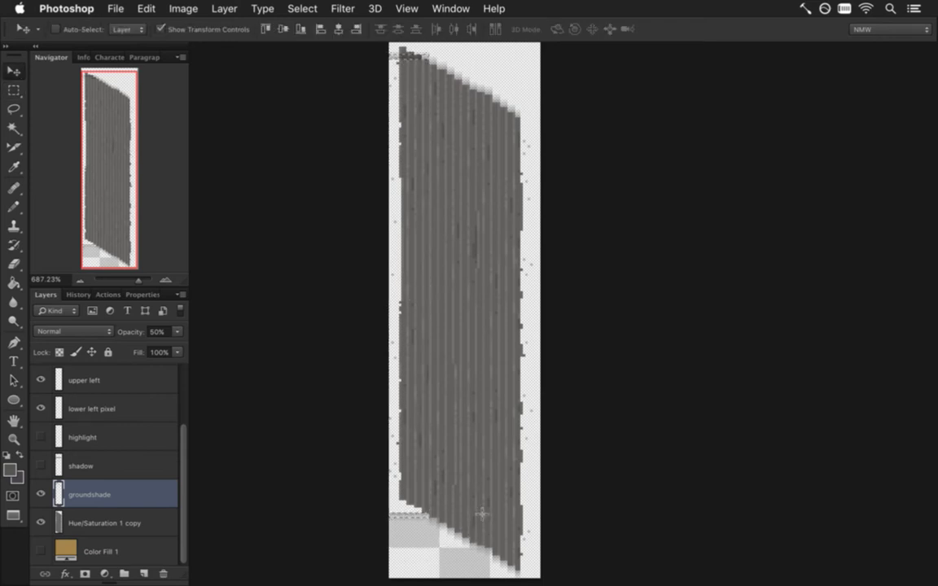
Step: Raise the remaining groundshade at the stairs' left end to complete the stepped shading, and deselect
{"action": "key", "text": "m"}
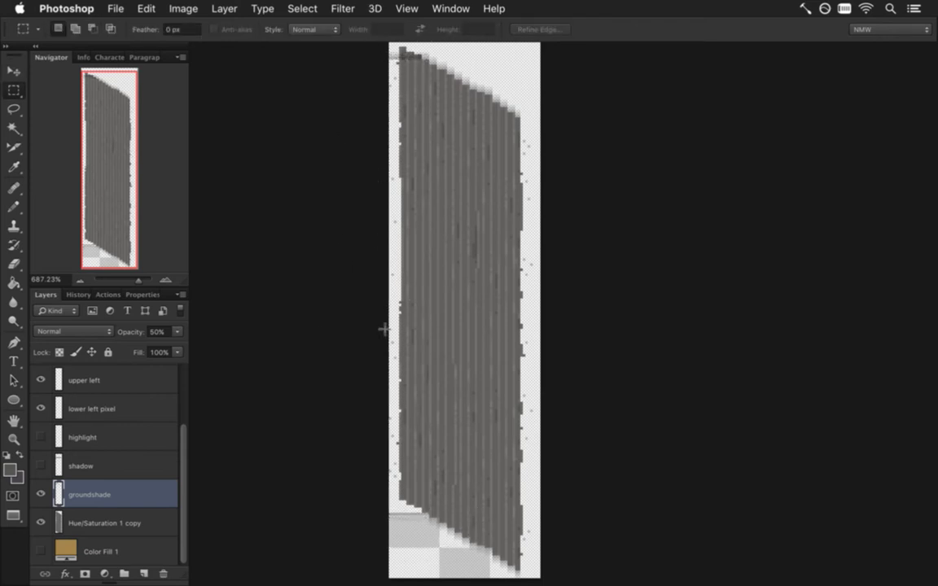
{"action": "left_click_drag", "start_coordinate": [380, 559], "coordinate": [412, 560]}
{"action": "key", "text": "v"}
{"action": "key", "text": "m"}
{"action": "key", "text": "v"}
{"action": "key", "text": "m"}
{"action": "left_click_drag", "start_coordinate": [373, 529], "coordinate": [404, 90]}
{"action": "key", "text": "v"}
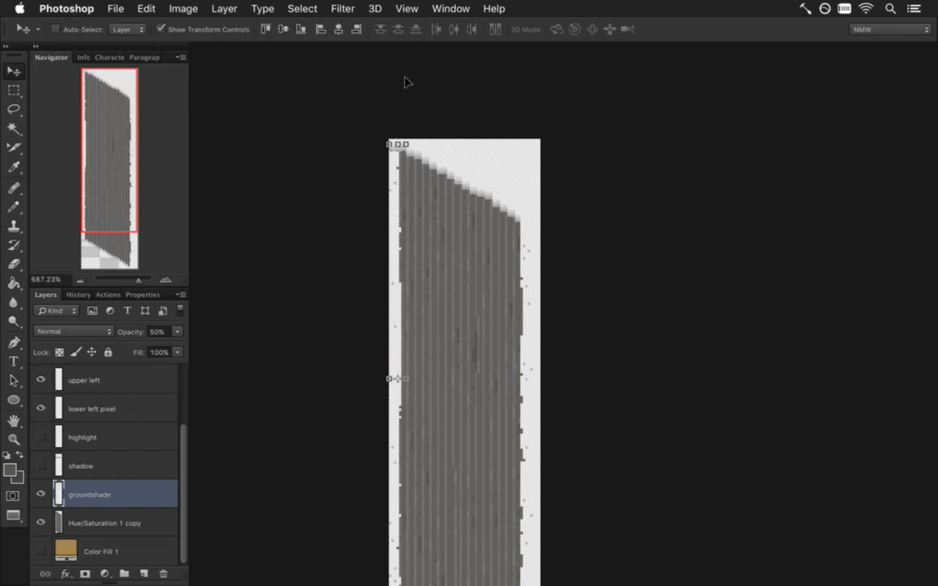
{"action": "key", "text": "m"}
{"action": "left_click_drag", "start_coordinate": [390, 143], "coordinate": [399, 523]}
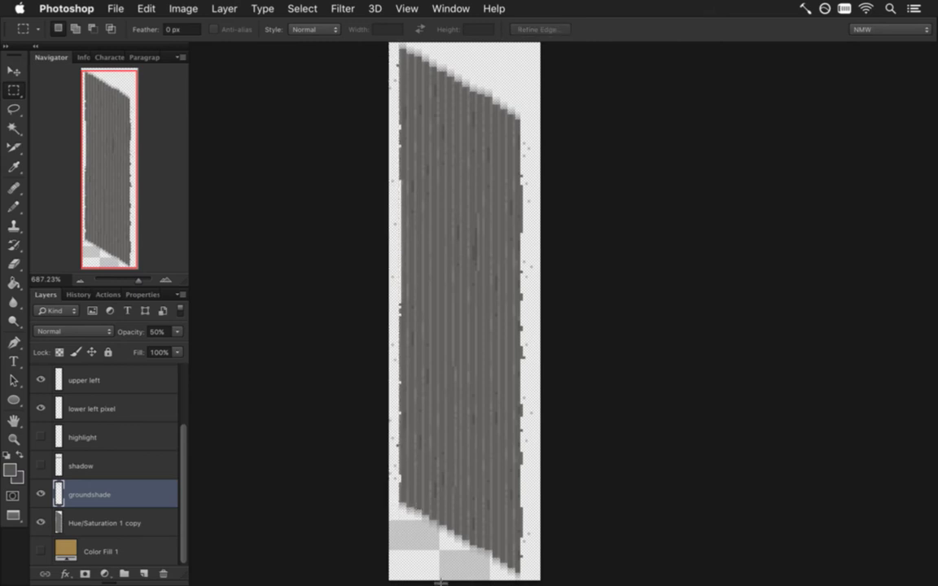
Step: Show the shadow layer and raise its bands up to the stairs' right edge to match the slope
{"action": "left_click", "coordinate": [106, 464]}
{"action": "left_click", "coordinate": [41, 466]}
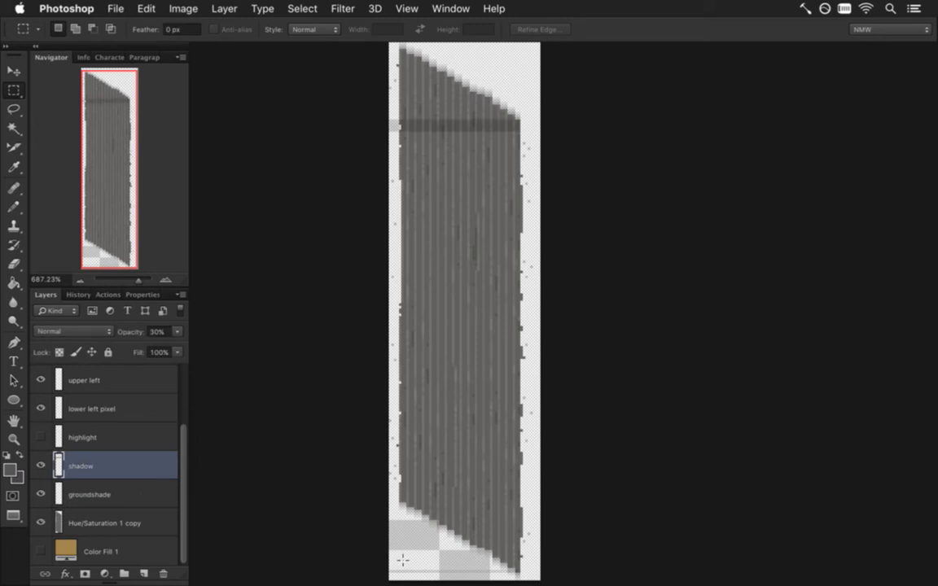
{"action": "left_click_drag", "start_coordinate": [383, 582], "coordinate": [517, 111]}
{"action": "key", "text": "v"}
{"action": "key", "text": "ctrl+d"}
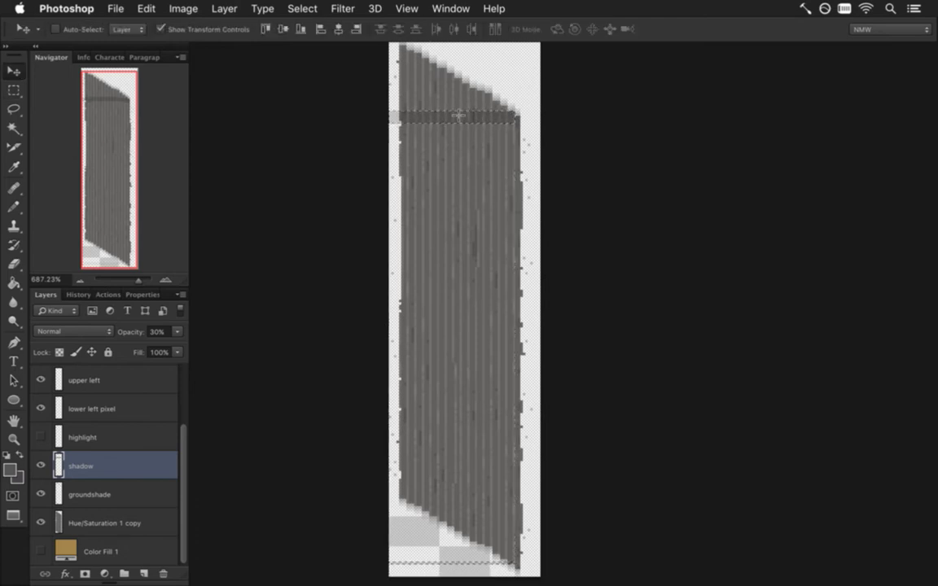
Step: Raise both shadow bands in steps along the planks just inside the stairs' right edge to follow the slope
{"action": "key", "text": "m"}
{"action": "left_click_drag", "start_coordinate": [343, 88], "coordinate": [505, 561]}
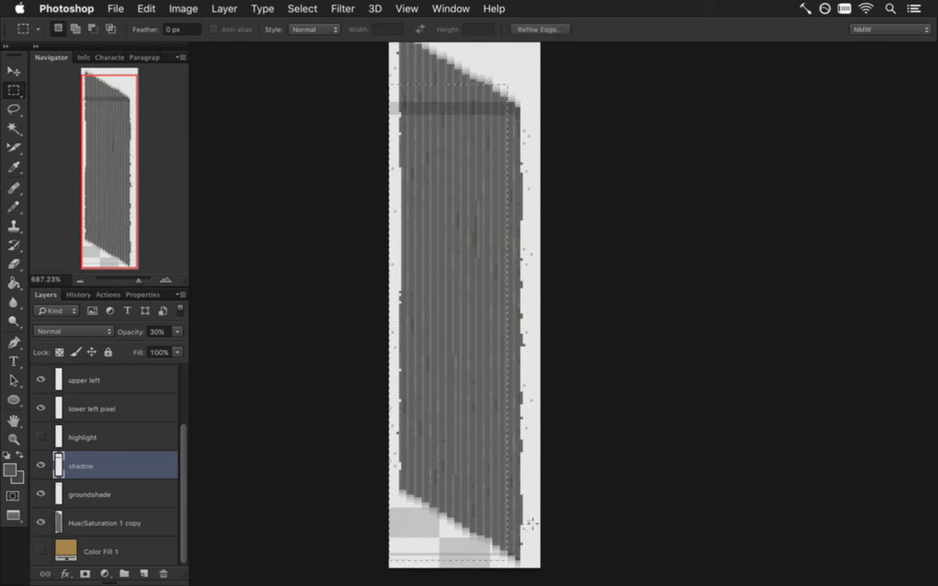
{"action": "key", "text": "v"}
{"action": "key", "text": "m"}
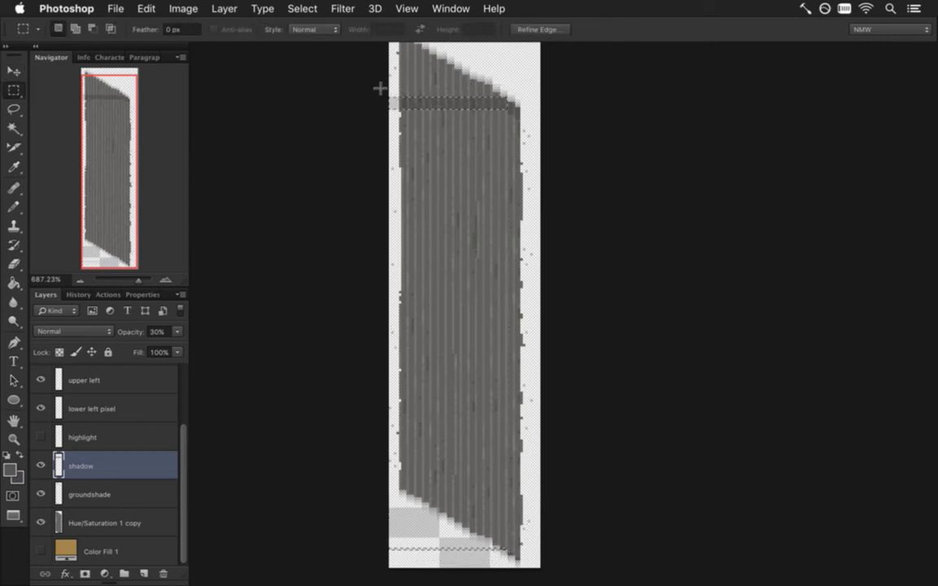
{"action": "left_click_drag", "start_coordinate": [371, 92], "coordinate": [499, 560]}
{"action": "key", "text": "v"}
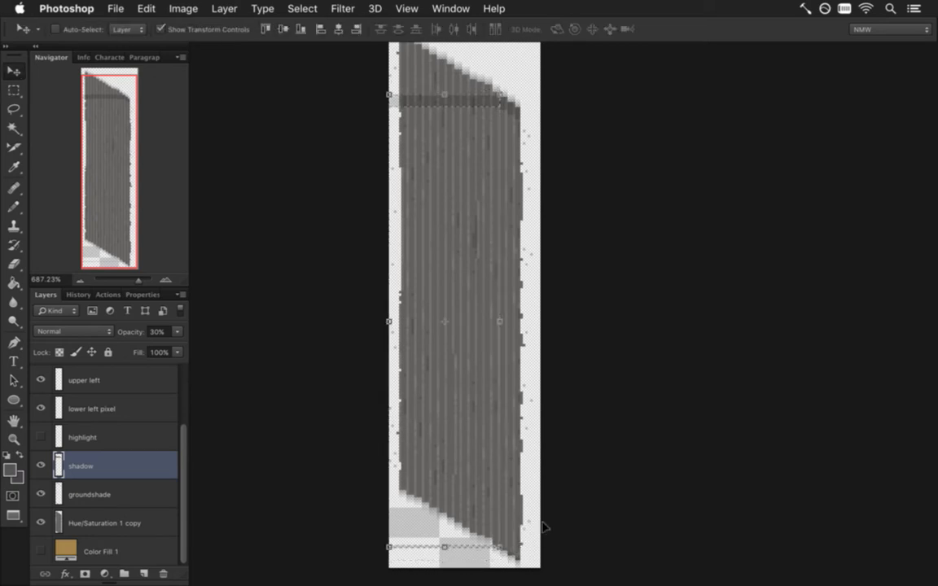
Step: Continue stepping both shadow bands upward over the next planks toward the stairs' middle
{"action": "key", "text": "m"}
{"action": "left_click_drag", "start_coordinate": [397, 97], "coordinate": [491, 518]}
{"action": "key", "text": "v"}
{"action": "key", "text": "m"}
{"action": "left_click_drag", "start_coordinate": [493, 97], "coordinate": [483, 561]}
{"action": "key", "text": "v"}
{"action": "key", "text": "m"}
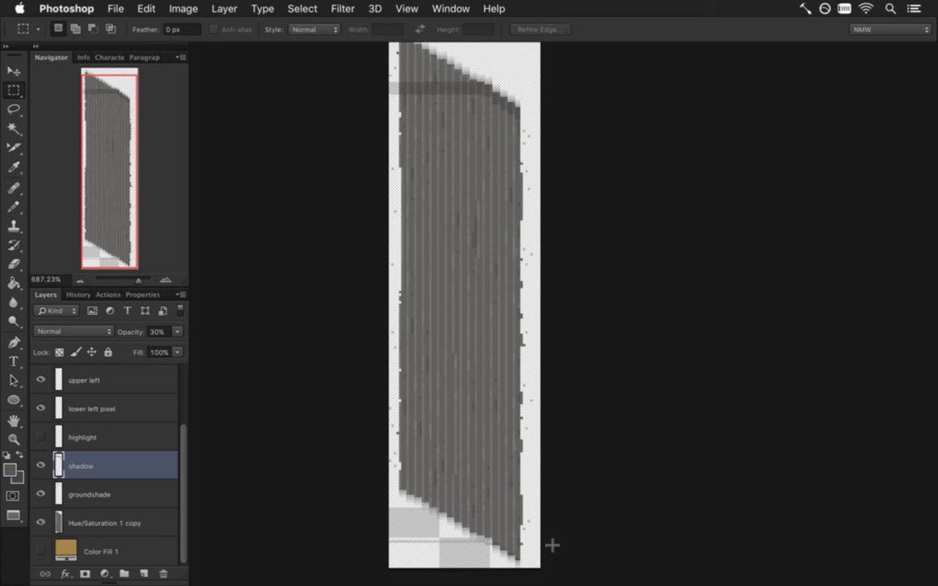
Step: Raise the lower shadow band on its own so it lines up with the stairs' bottom slope
{"action": "left_click_drag", "start_coordinate": [381, 533], "coordinate": [490, 549]}
{"action": "key", "text": "v"}
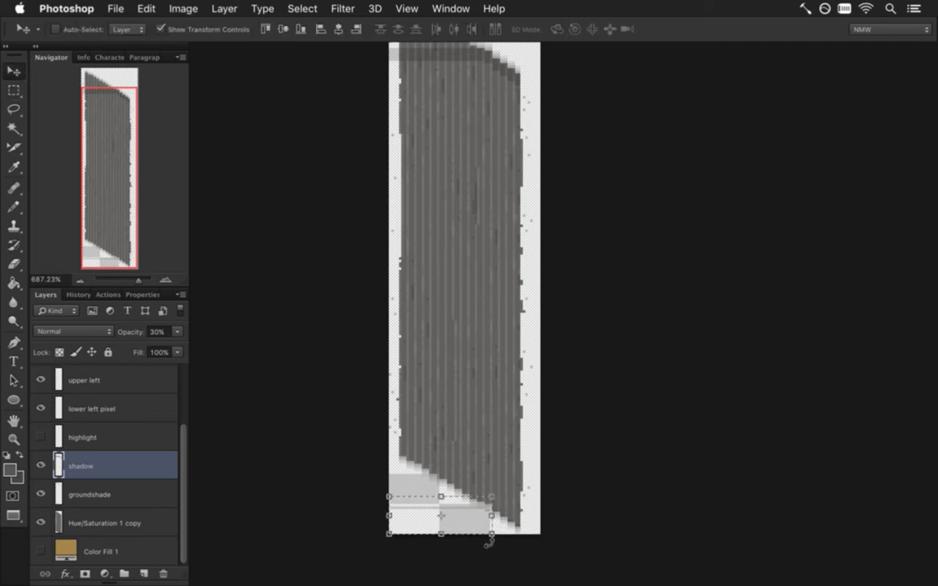
{"action": "key", "text": "m"}
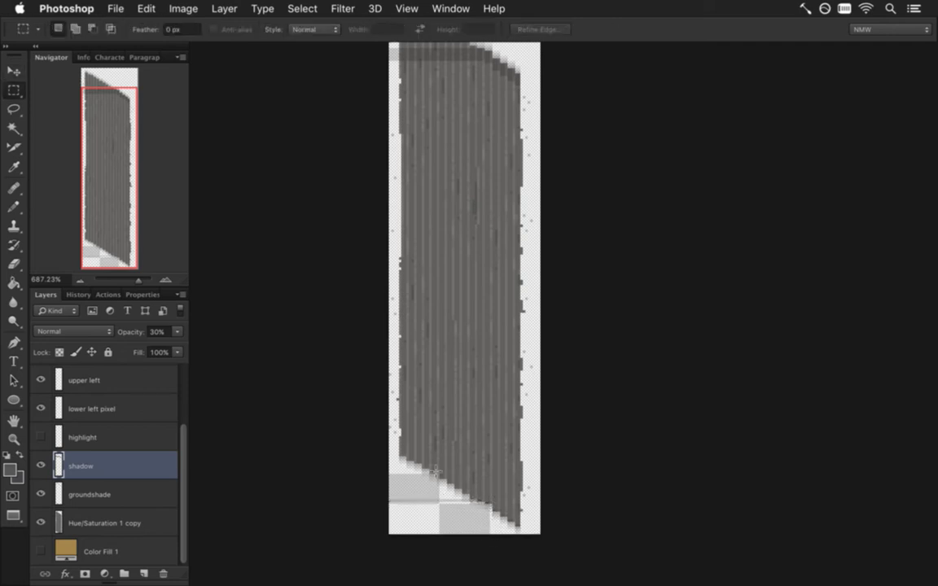
{"action": "left_click_drag", "start_coordinate": [386, 498], "coordinate": [477, 521]}
{"action": "left_click_drag", "start_coordinate": [518, 438], "coordinate": [512, 468]}
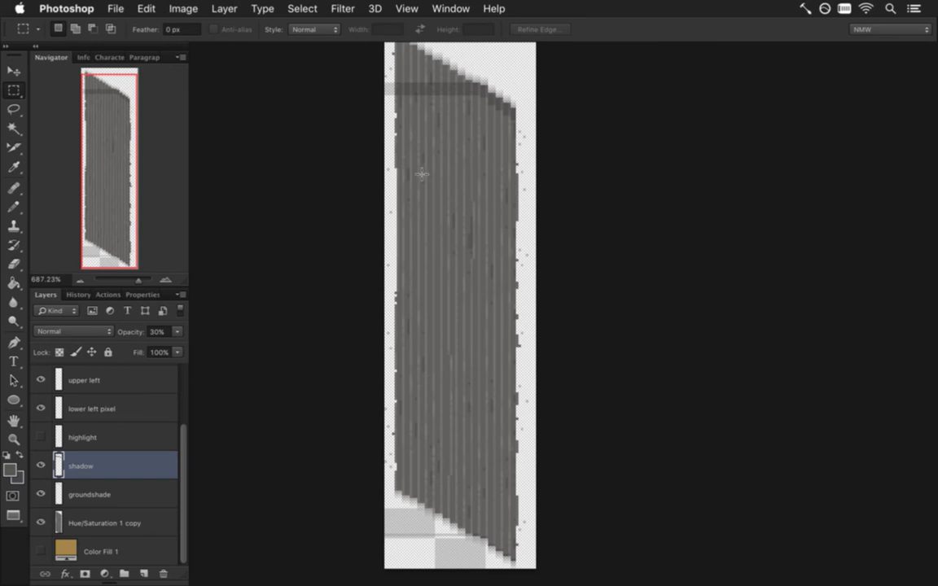
Step: Stagger both shadow bands upward along the planks just right of the stairs' middle
{"action": "left_click_drag", "start_coordinate": [365, 79], "coordinate": [472, 548]}
{"action": "key", "text": "super"}
{"action": "left_click_drag", "start_coordinate": [350, 68], "coordinate": [468, 537]}
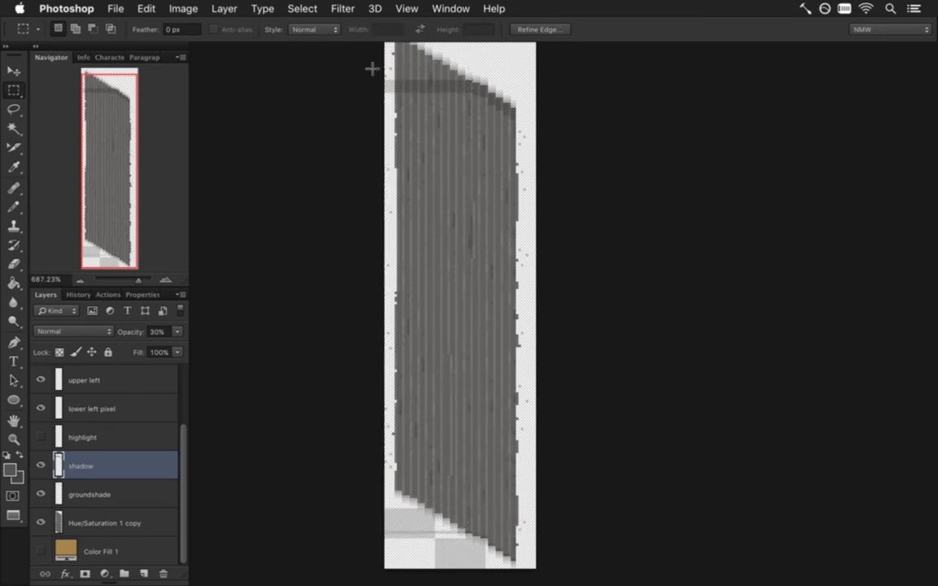
{"action": "left_click_drag", "start_coordinate": [373, 96], "coordinate": [463, 542]}
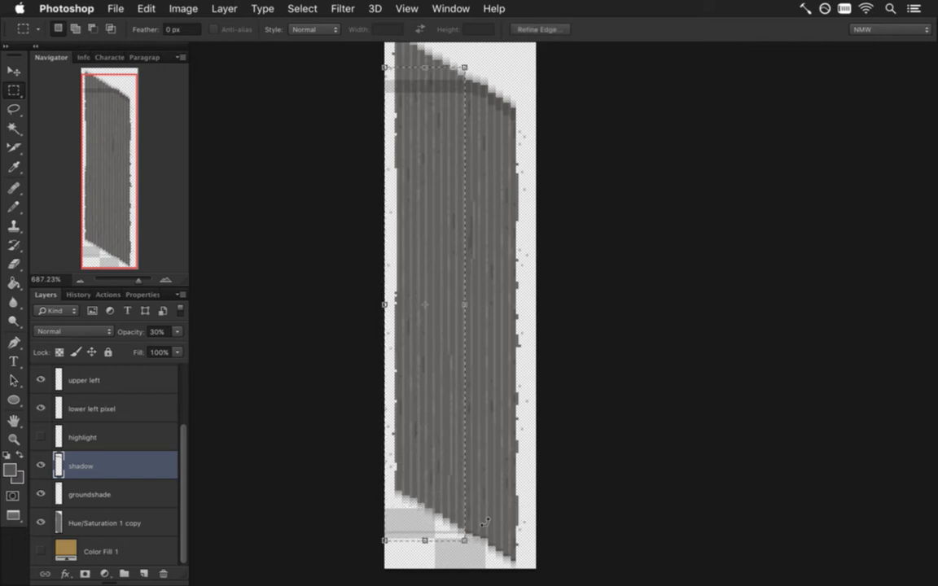
{"action": "key", "text": "super+Down"}
{"action": "key", "text": "super+Down"}
Step: Raise both shadow bands plank by plank across the stairs' middle to match the slope
{"action": "left_click_drag", "start_coordinate": [364, 73], "coordinate": [458, 547]}
{"action": "key", "text": "v"}
{"action": "key", "text": "m"}
{"action": "left_click_drag", "start_coordinate": [363, 72], "coordinate": [447, 530]}
{"action": "left_click_drag", "start_coordinate": [373, 139], "coordinate": [452, 533]}
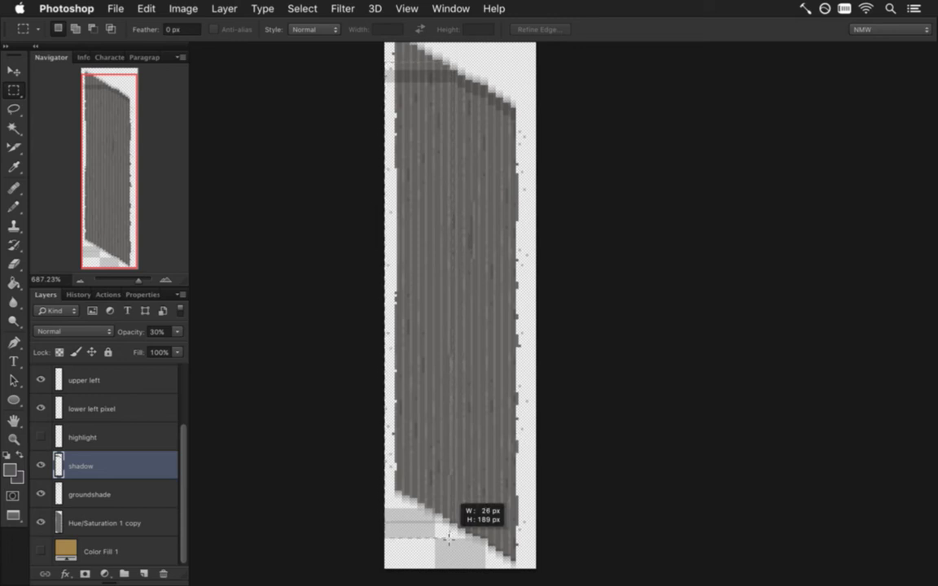
{"action": "left_click_drag", "start_coordinate": [448, 538], "coordinate": [449, 537]}
{"action": "key", "text": "v"}
{"action": "key", "text": "m"}
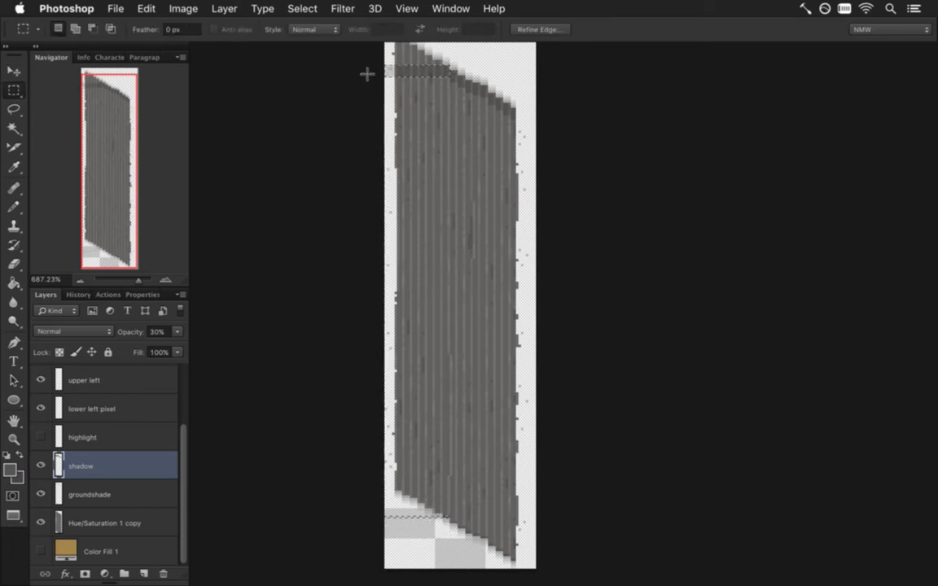
Step: Step both shadow bands upward along the planks just left of the stairs' middle
{"action": "left_click_drag", "start_coordinate": [369, 68], "coordinate": [442, 527]}
{"action": "key", "text": "v"}
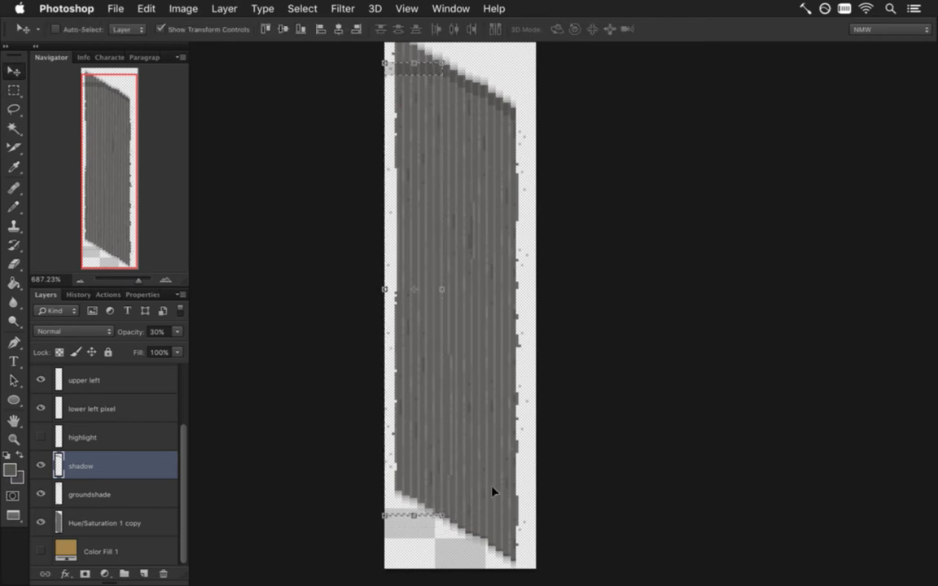
{"action": "key", "text": "m"}
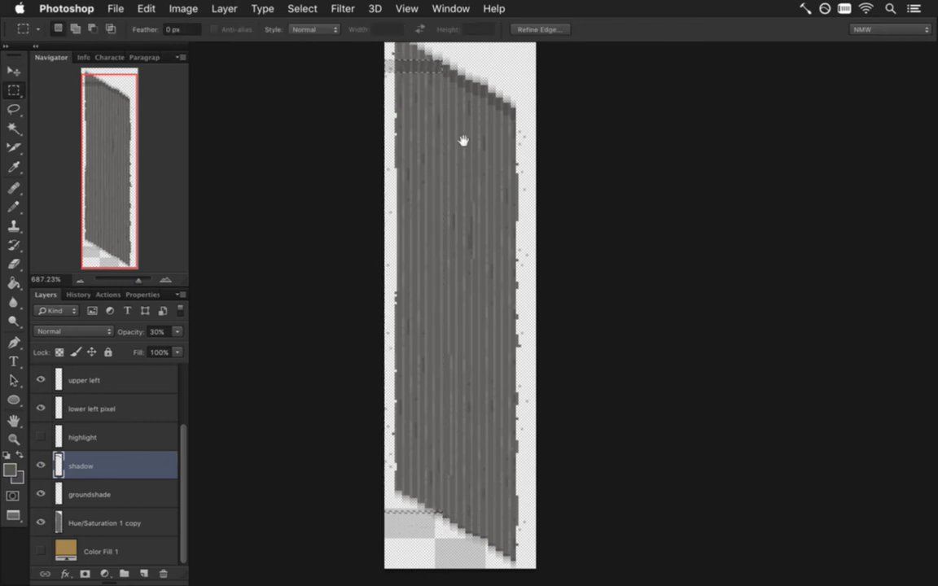
{"action": "left_click_drag", "start_coordinate": [463, 141], "coordinate": [455, 156]}
{"action": "left_click_drag", "start_coordinate": [353, 69], "coordinate": [424, 537]}
{"action": "key", "text": "v"}
{"action": "key", "text": "m"}
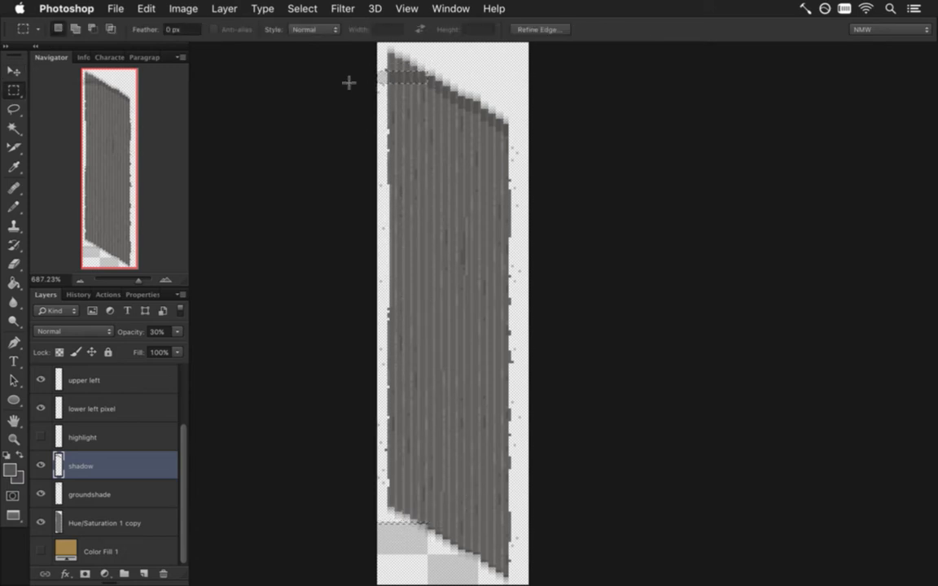
Step: Stagger the remaining shadow bands upward over the last planks near the stairs' left end
{"action": "left_click_drag", "start_coordinate": [358, 65], "coordinate": [415, 543]}
{"action": "key", "text": "v"}
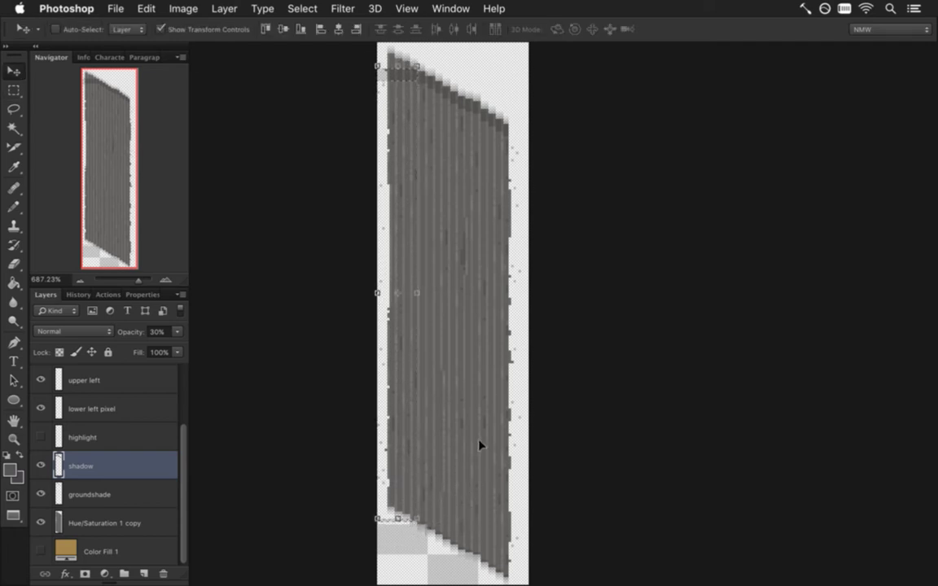
{"action": "key", "text": "m"}
{"action": "left_click_drag", "start_coordinate": [364, 64], "coordinate": [408, 539]}
{"action": "key", "text": "v"}
{"action": "key", "text": "m"}
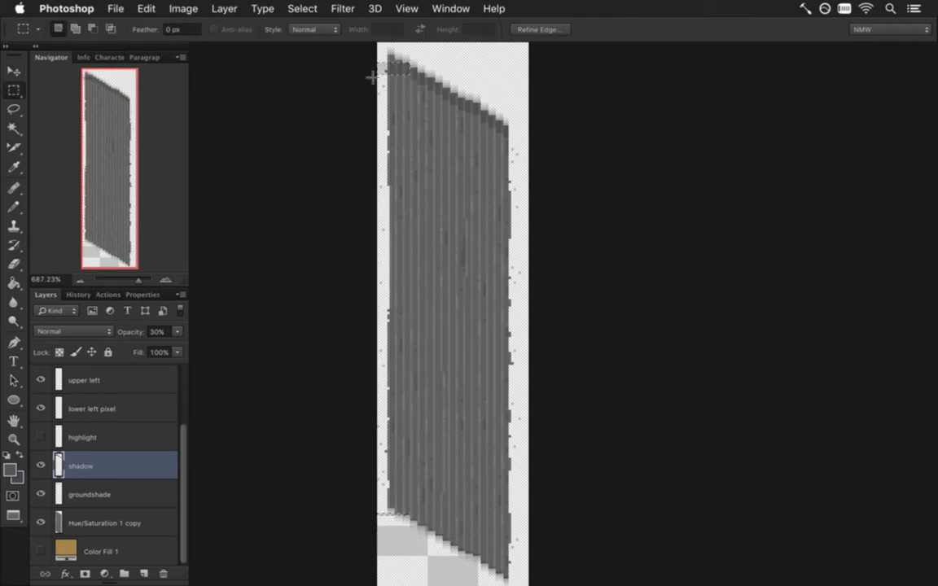
{"action": "left_click_drag", "start_coordinate": [356, 62], "coordinate": [403, 525]}
{"action": "key", "text": "v"}
{"action": "key", "text": "m"}
Step: Finish the shadow at the stairs' left end and delete the leftover shadow pieces outside the left edge
{"action": "left_click_drag", "start_coordinate": [356, 54], "coordinate": [391, 522]}
{"action": "key", "text": "super"}
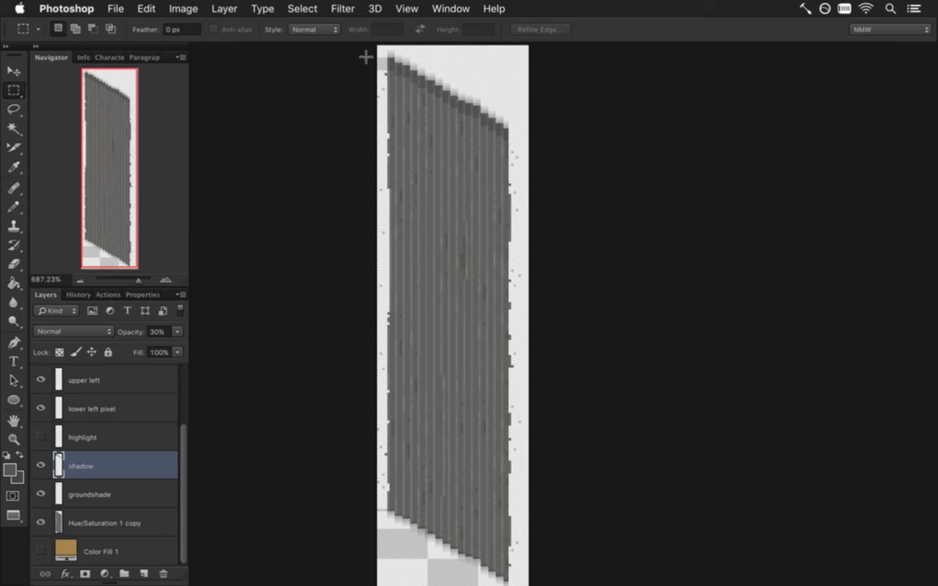
{"action": "left_click_drag", "start_coordinate": [383, 63], "coordinate": [388, 88]}
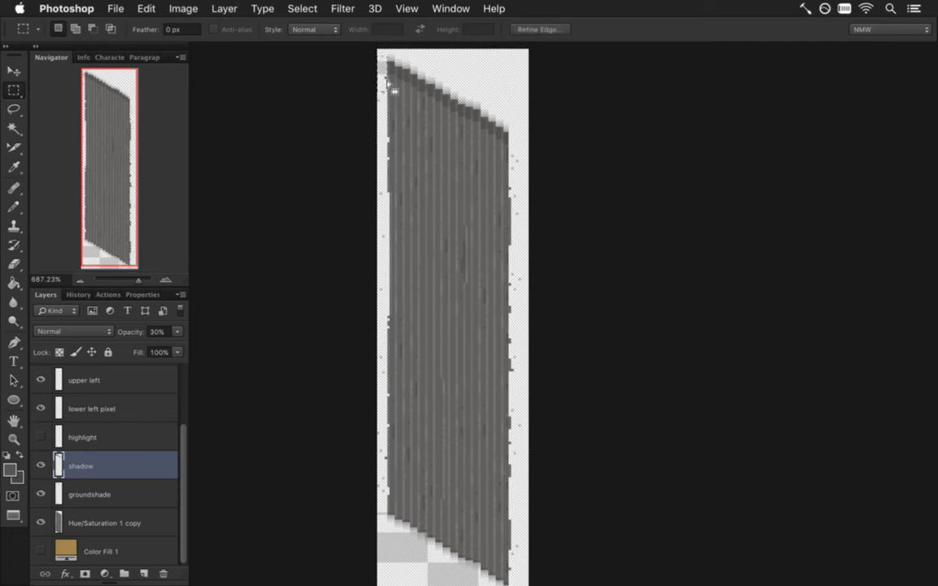
{"action": "left_click_drag", "start_coordinate": [370, 461], "coordinate": [387, 529]}
{"action": "left_click", "coordinate": [434, 495]}
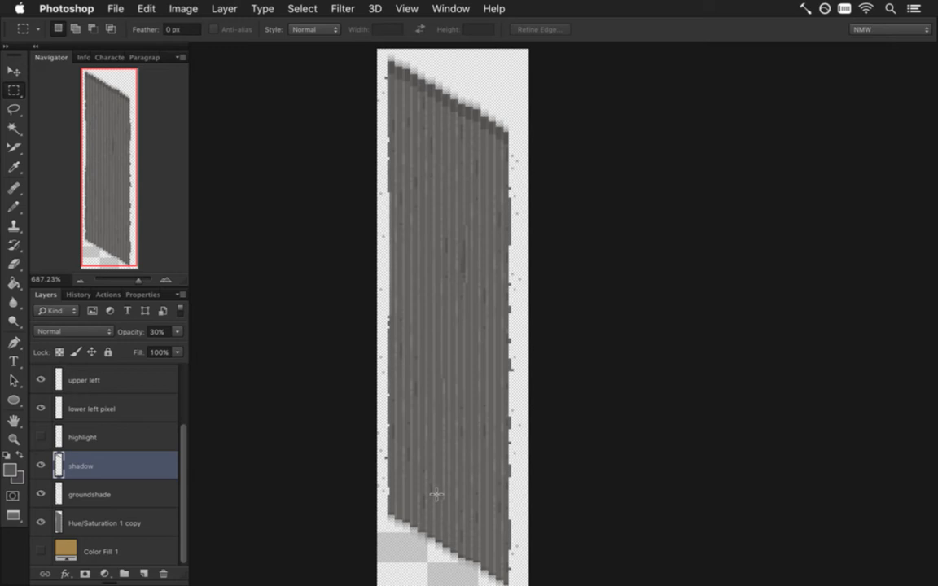
Step: Hide the Layer 7 copy 2 and Layer 7 copy guide layers so only the stairs artwork shows
{"action": "left_click", "coordinate": [451, 438], "text": "alt"}
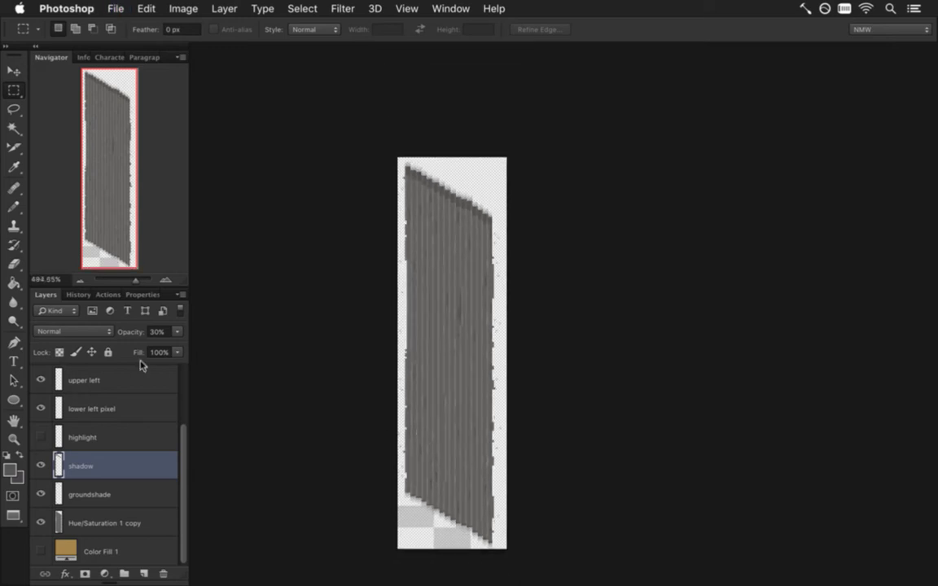
{"action": "scroll", "coordinate": [171, 394], "scroll_direction": "up", "scroll_amount": 3}
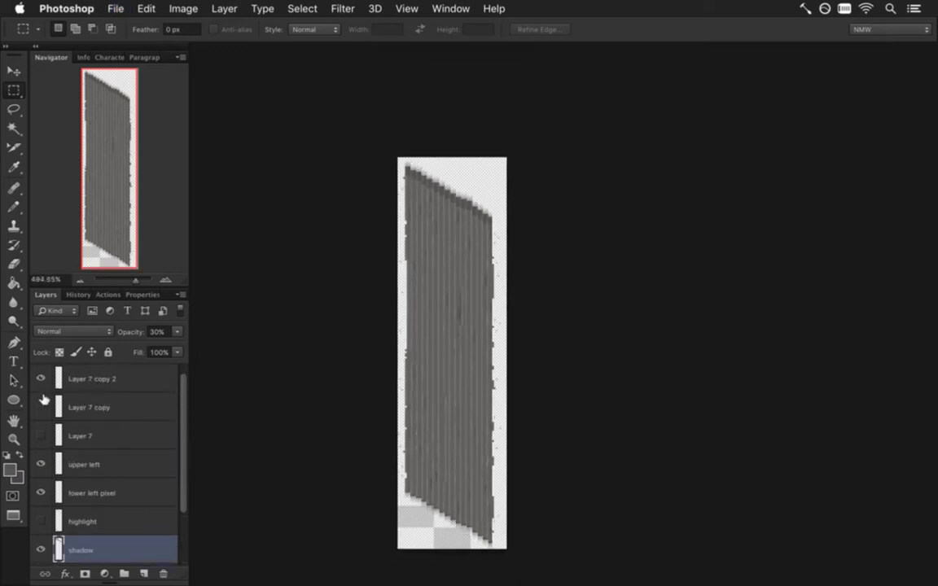
{"action": "left_click_drag", "start_coordinate": [41, 378], "coordinate": [41, 407]}
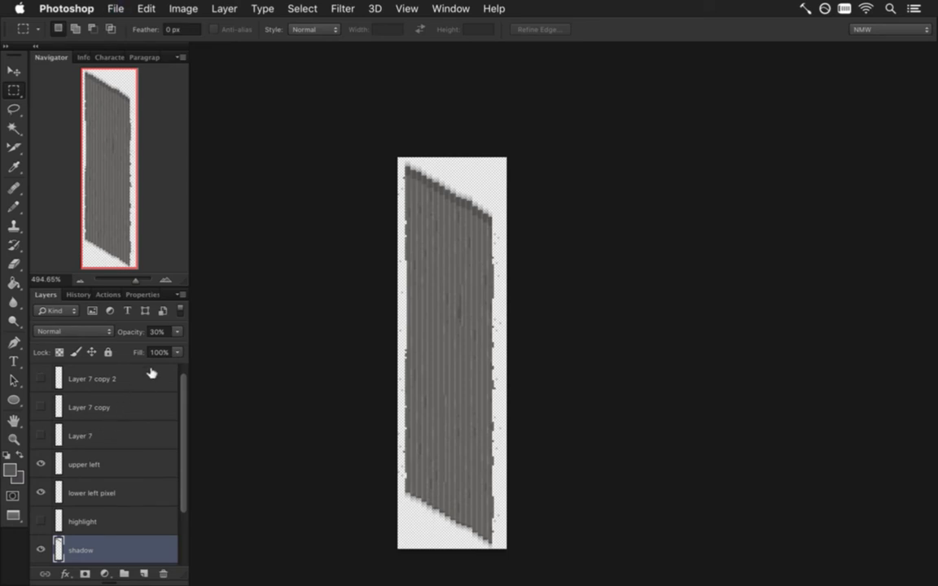
Step: Export the sprite for web as StairsL0.png into the NoShadow folder inside sheets
{"action": "key", "text": "super+alt+shift+s"}
{"action": "key", "text": "Return"}
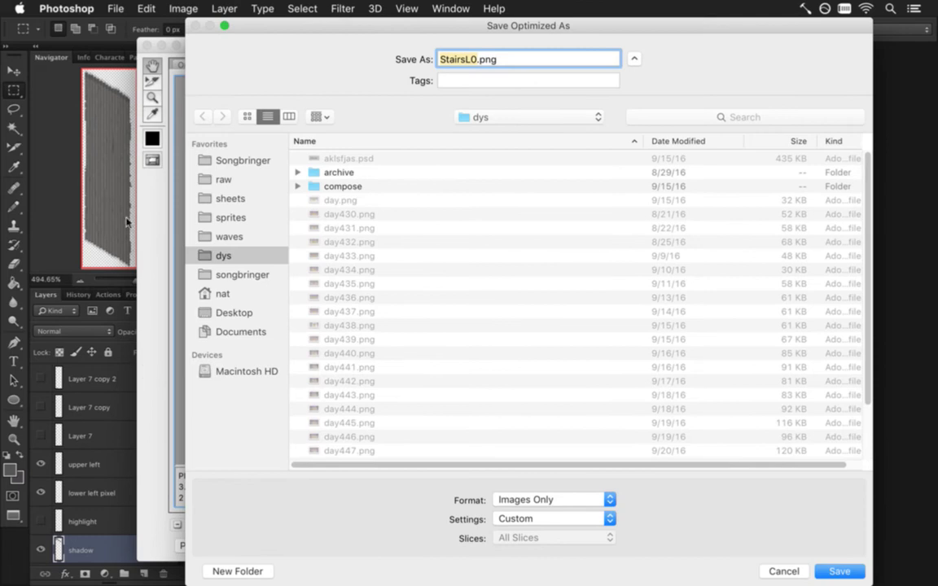
{"action": "left_click", "coordinate": [210, 199]}
{"action": "double_click", "coordinate": [365, 301]}
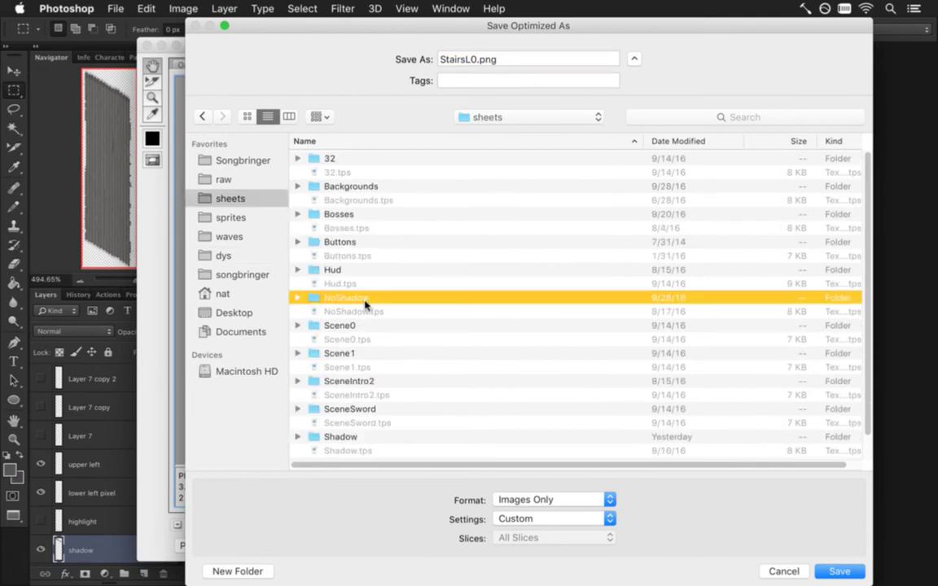
{"action": "key", "text": "Return"}
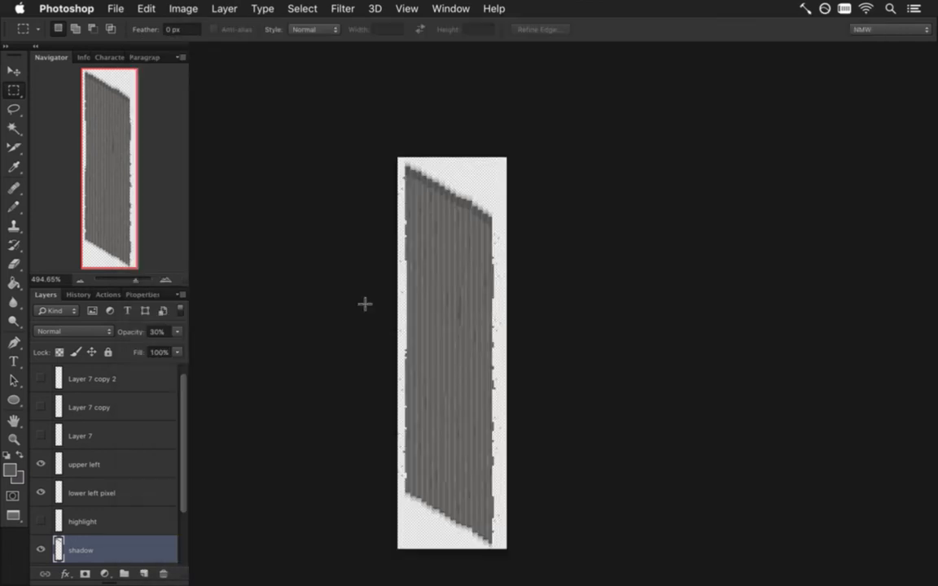
Step: Switch to Terminal and stage the new sprite files with git addall
{"action": "key", "text": "super+Tab"}
{"action": "key", "text": "super+Tab"}
{"action": "key", "text": "super+Tab"}
{"action": "key", "text": "super+Tab"}
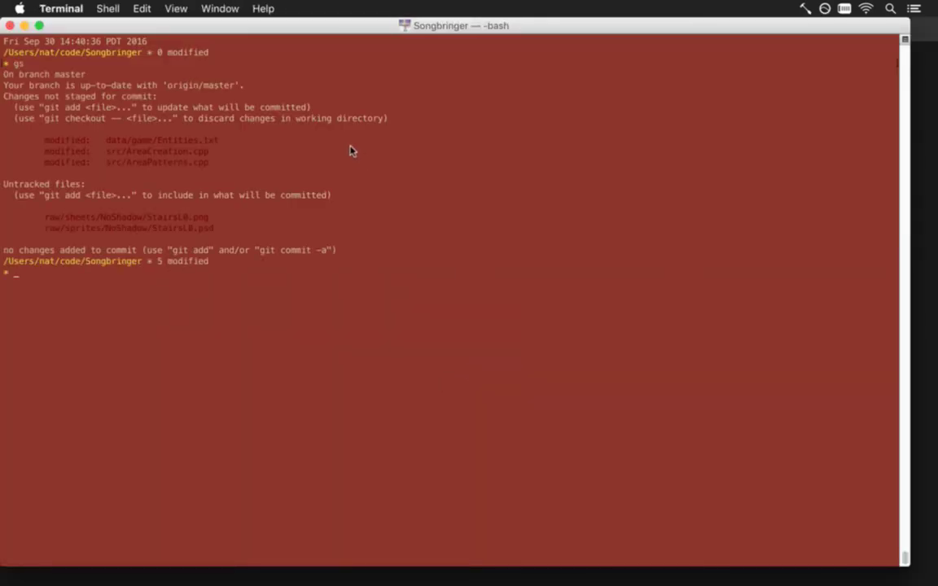
{"action": "key", "text": "BackSpace"}
{"action": "type", "text": "it addall"}
{"action": "key", "text": "Return"}
Step: Check the Songbringer repository's status in Terminal with gs
{"action": "key", "text": "super+Tab"}
{"action": "key", "text": "super+Tab"}
{"action": "key", "text": "super+Tab"}
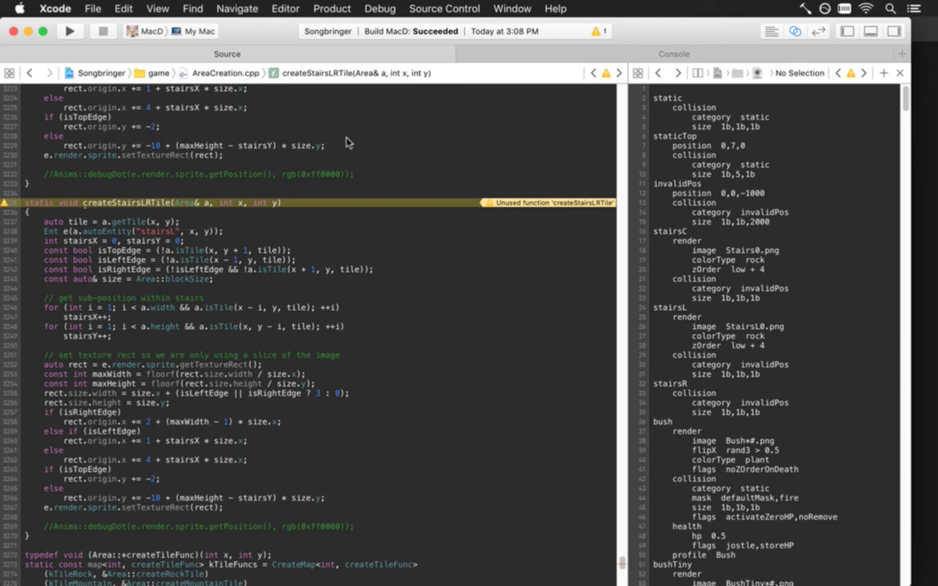
{"action": "key", "text": "super+Tab"}
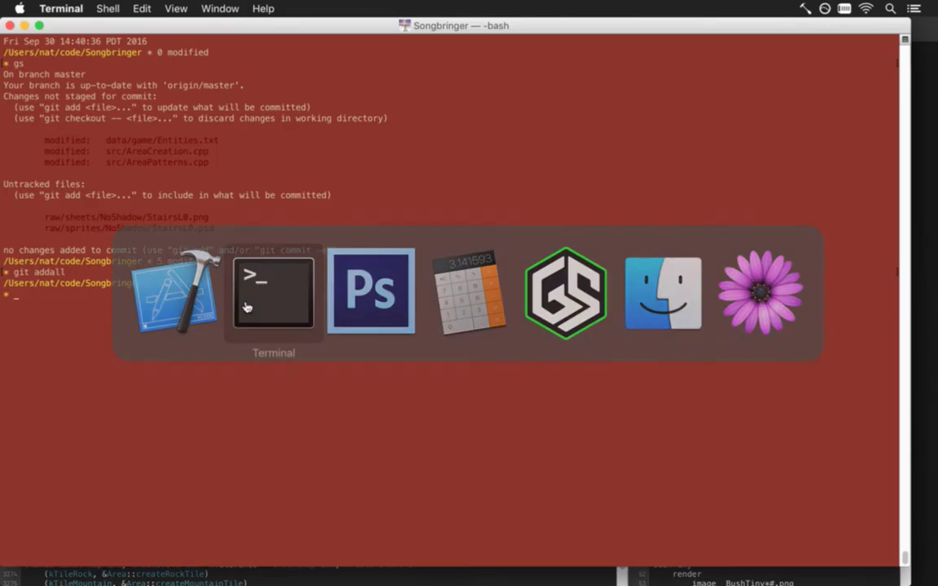
{"action": "type", "text": "gs"}
{"action": "key", "text": "Return"}
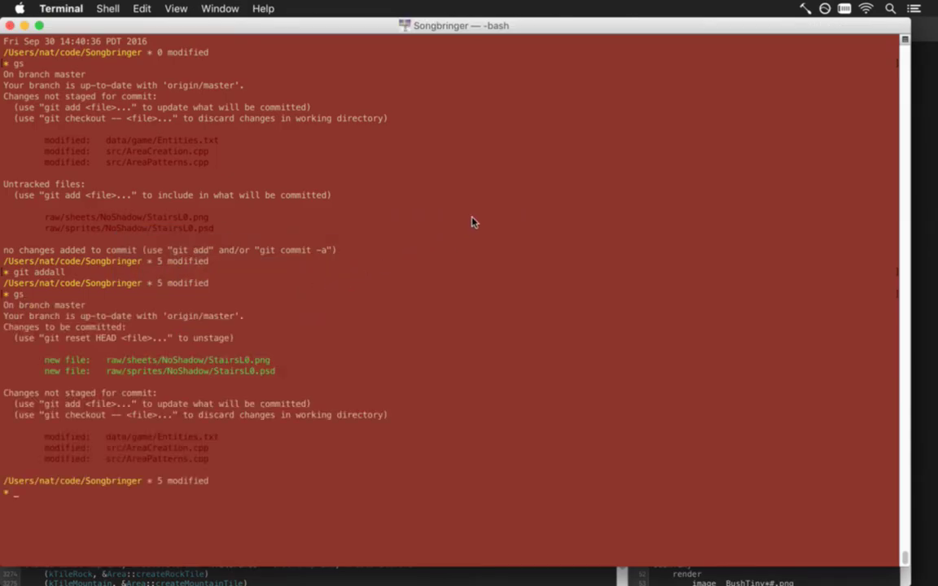
Step: Switch to Xcode and highlight the StairsL0.png image name in the stairsL entity definition
{"action": "key", "text": "super+Tab"}
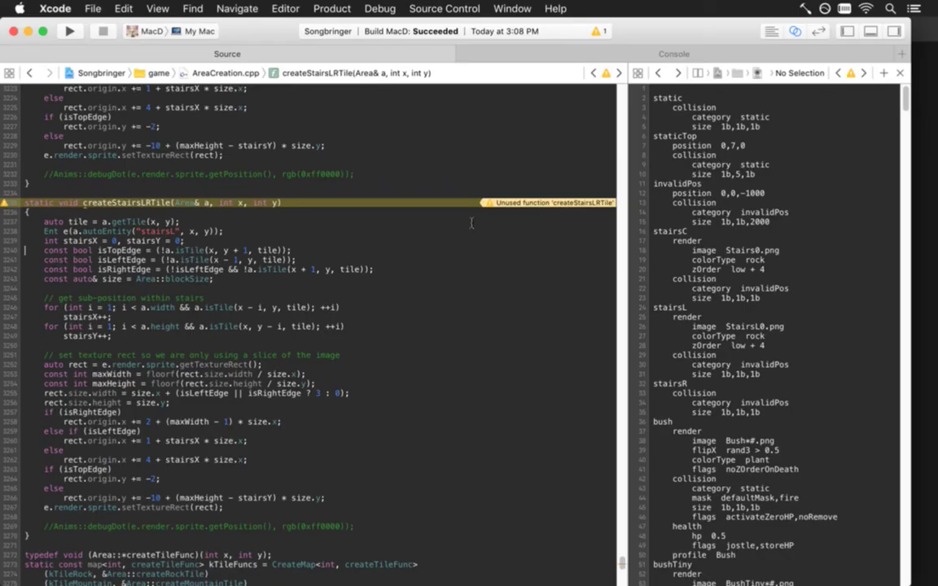
{"action": "double_click", "coordinate": [740, 329]}
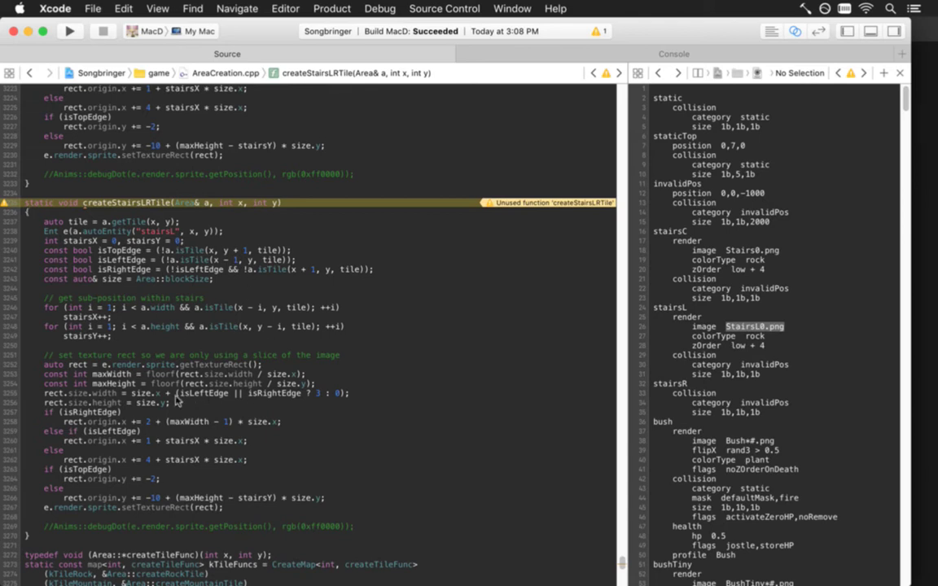
{"action": "key", "text": "super+r"}
{"action": "left_click", "coordinate": [228, 346]}
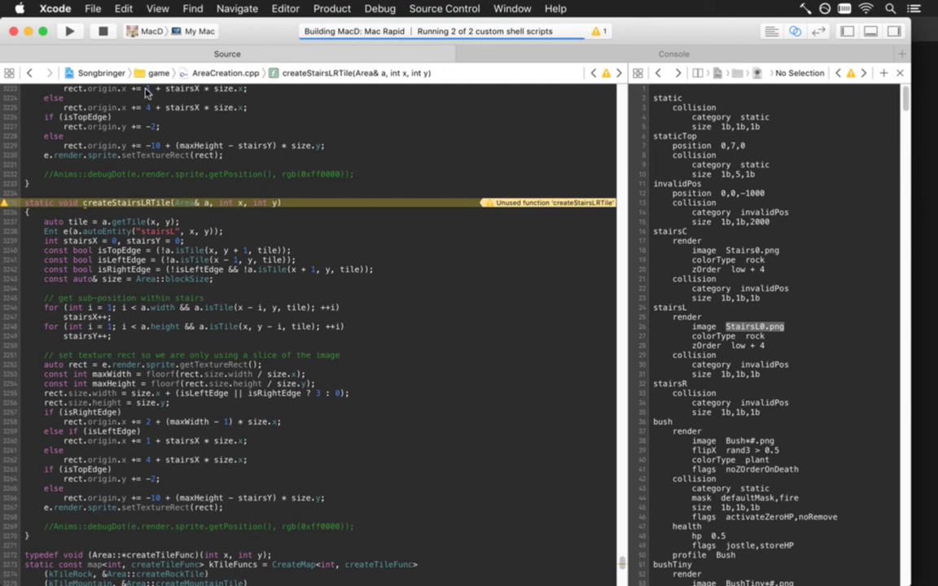
{"action": "left_click", "coordinate": [102, 30]}
Step: Add two copies of the kTileStairsC entry below the original in the kTileStaticFuncs map in AreaCreation.cpp
{"action": "left_click", "coordinate": [269, 462]}
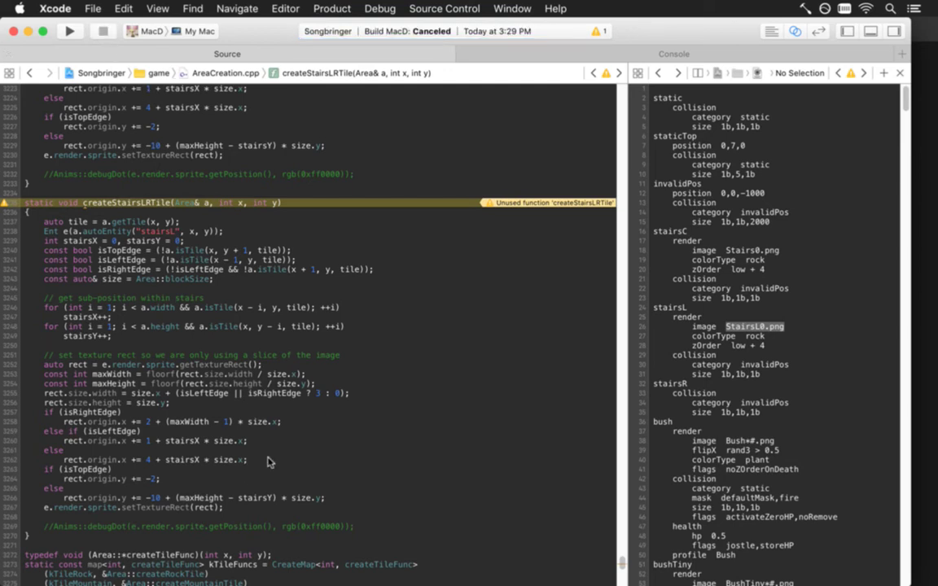
{"action": "scroll", "coordinate": [270, 461], "scroll_direction": "down", "scroll_amount": 10}
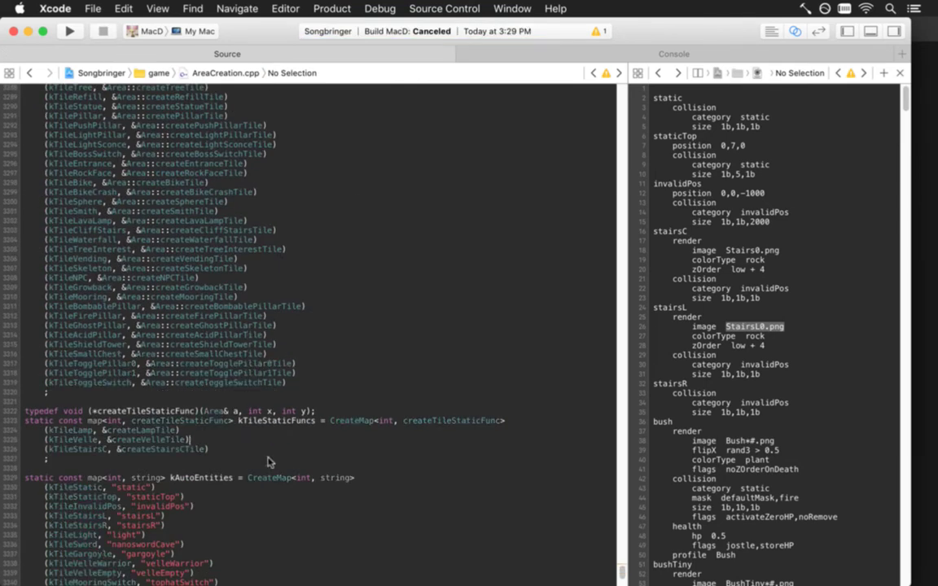
{"action": "key", "text": "super+v"}
{"action": "key", "text": "super+v"}
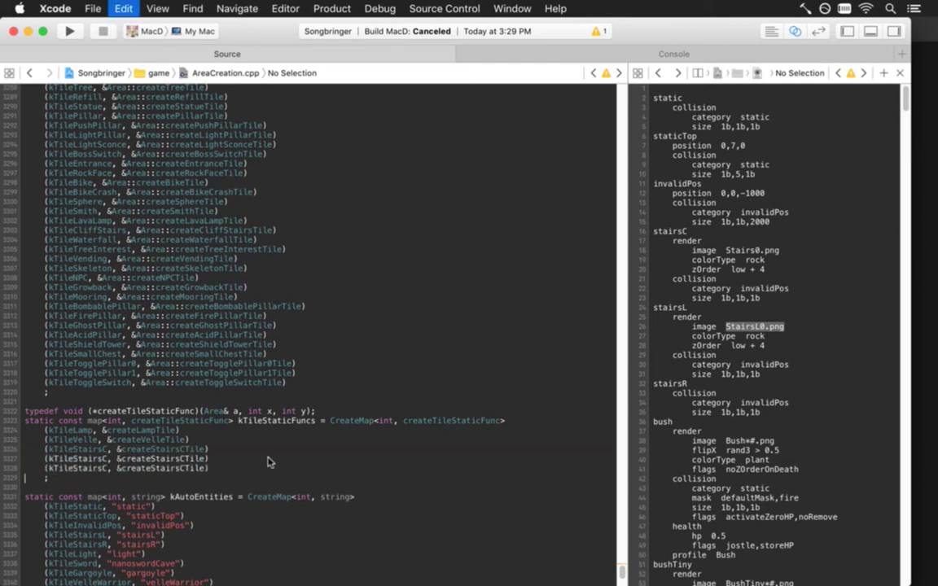
Step: Change the tile keys of the two copied kTileStaticFuncs entries to kTileStairsL and kTileStairsR
{"action": "key", "text": "Delete"}
{"action": "type", "text": "L"}
{"action": "key", "text": "Delete"}
{"action": "type", "text": "R"}
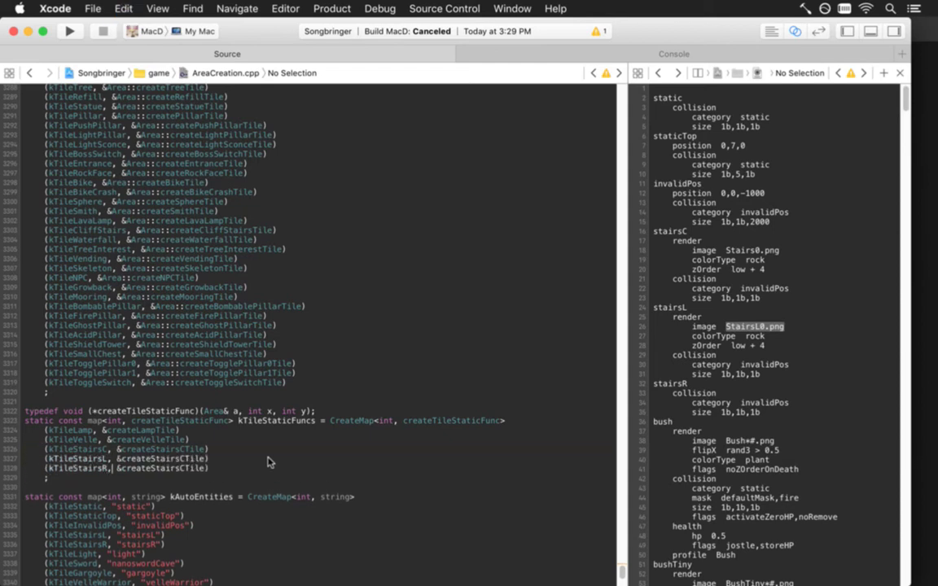
Step: Point both the kTileStairsL and kTileStairsR entries to the createStairsLRTile function
{"action": "key", "text": "Left"}
{"action": "key", "text": "Left"}
{"action": "type", "text": "L"}
{"action": "key", "text": "Delete"}
{"action": "type", "text": "LR"}
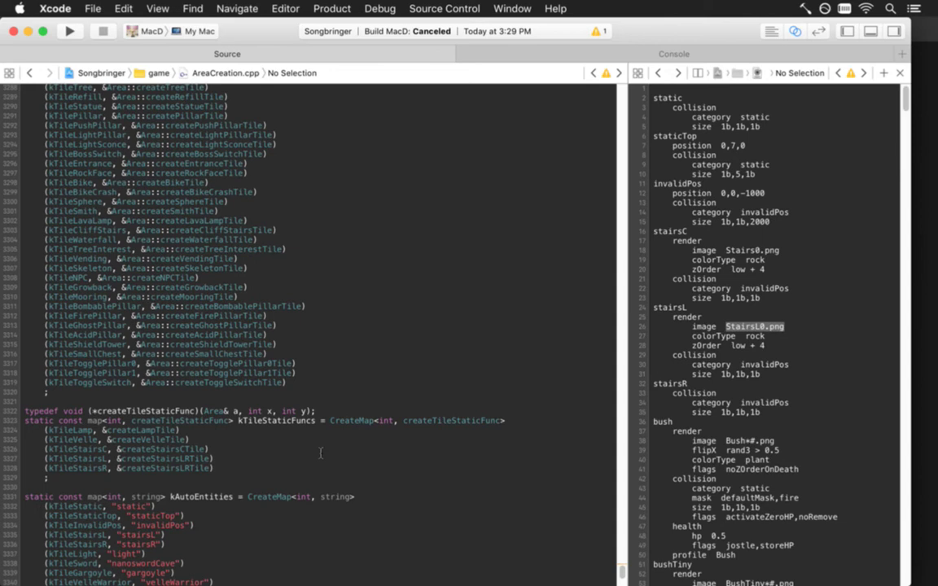
Step: Return to the stairs tile functions in AreaCreation.cpp and build the MacD project
{"action": "scroll", "coordinate": [321, 453], "scroll_direction": "up", "scroll_amount": 15}
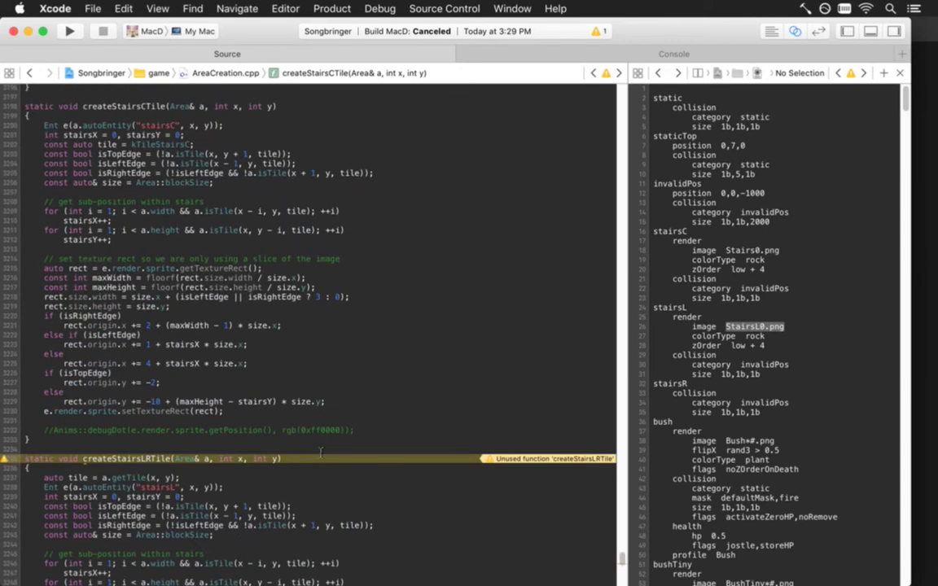
{"action": "key", "text": "super+b"}
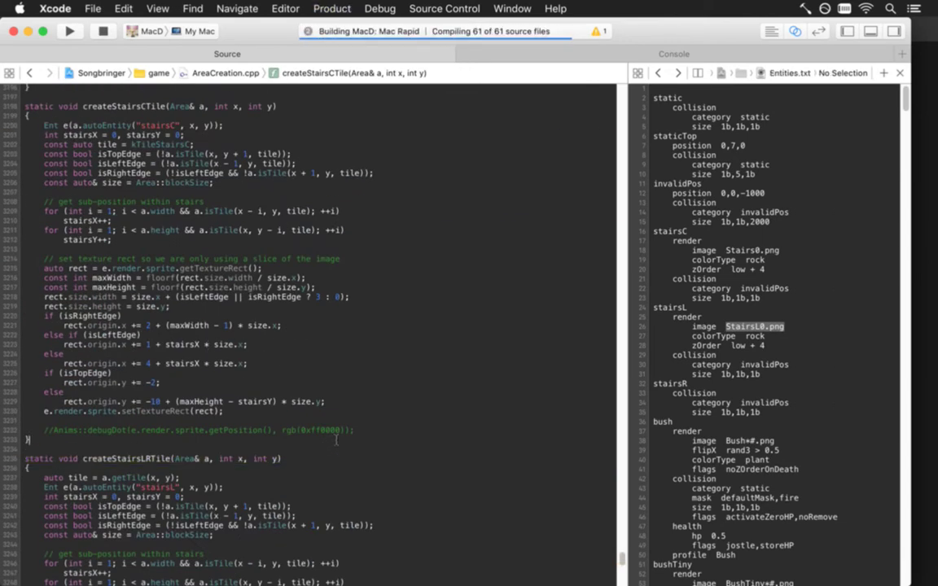
Step: Review the createStairsLRTile function, moving up through its code to the rect.size.height line
{"action": "scroll", "coordinate": [336, 440], "scroll_direction": "down", "scroll_amount": 2}
{"action": "scroll", "coordinate": [335, 440], "scroll_direction": "down", "scroll_amount": 8}
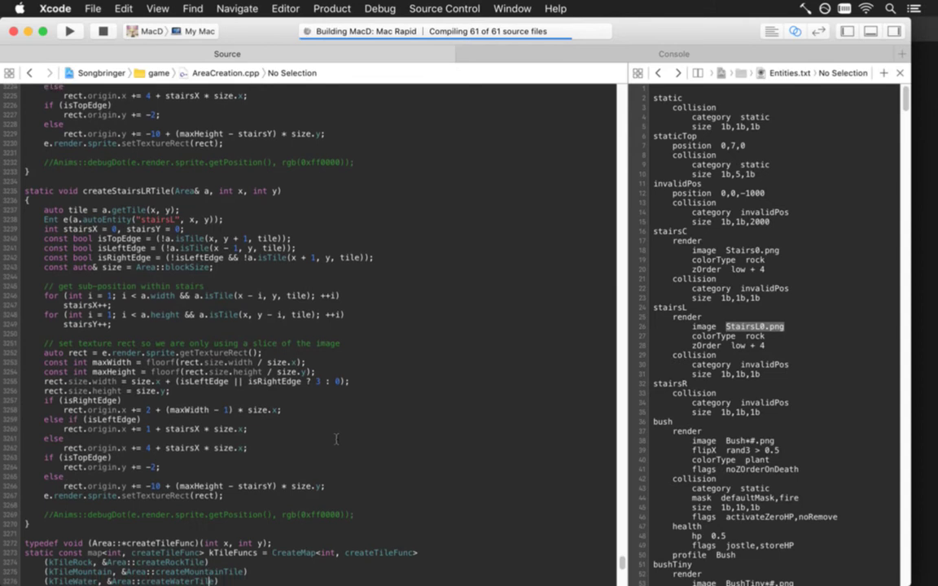
{"action": "key", "text": "Up"}
{"action": "key", "text": "Up"}
{"action": "key", "text": "Up"}
{"action": "key", "text": "Up"}
{"action": "key", "text": "Up"}
{"action": "key", "text": "Up"}
{"action": "key", "text": "Up"}
{"action": "key", "text": "Up"}
{"action": "key", "text": "Up"}
{"action": "key", "text": "Up"}
{"action": "key", "text": "Up"}
{"action": "key", "text": "Up"}
{"action": "key", "text": "Up"}
{"action": "key", "text": "Up"}
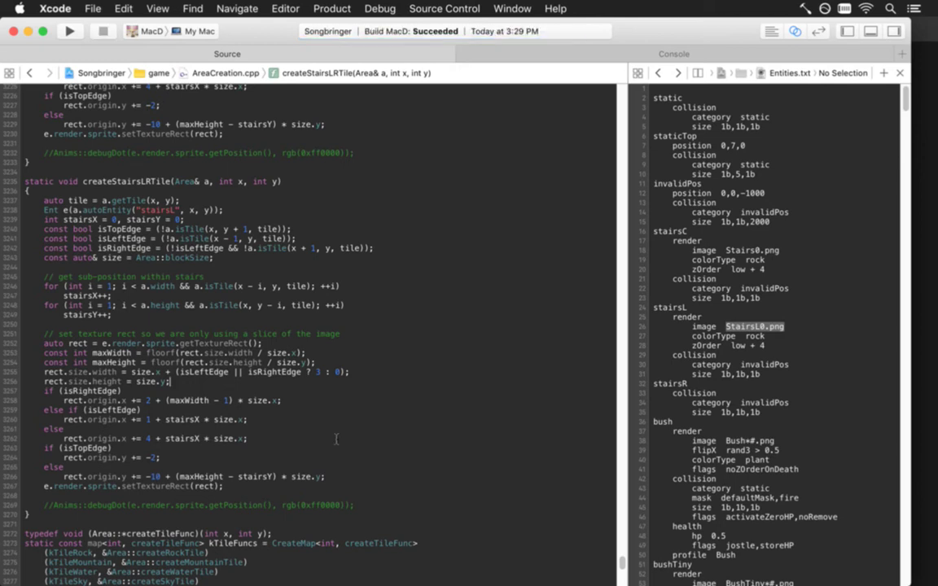
Step: Run the MacD build of the game on My Mac
{"action": "key", "text": "super+r"}
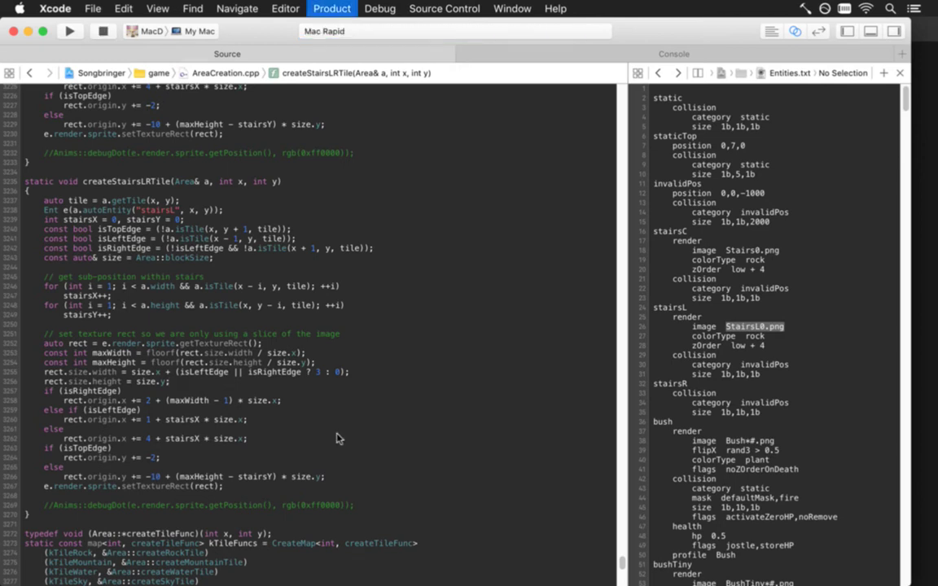